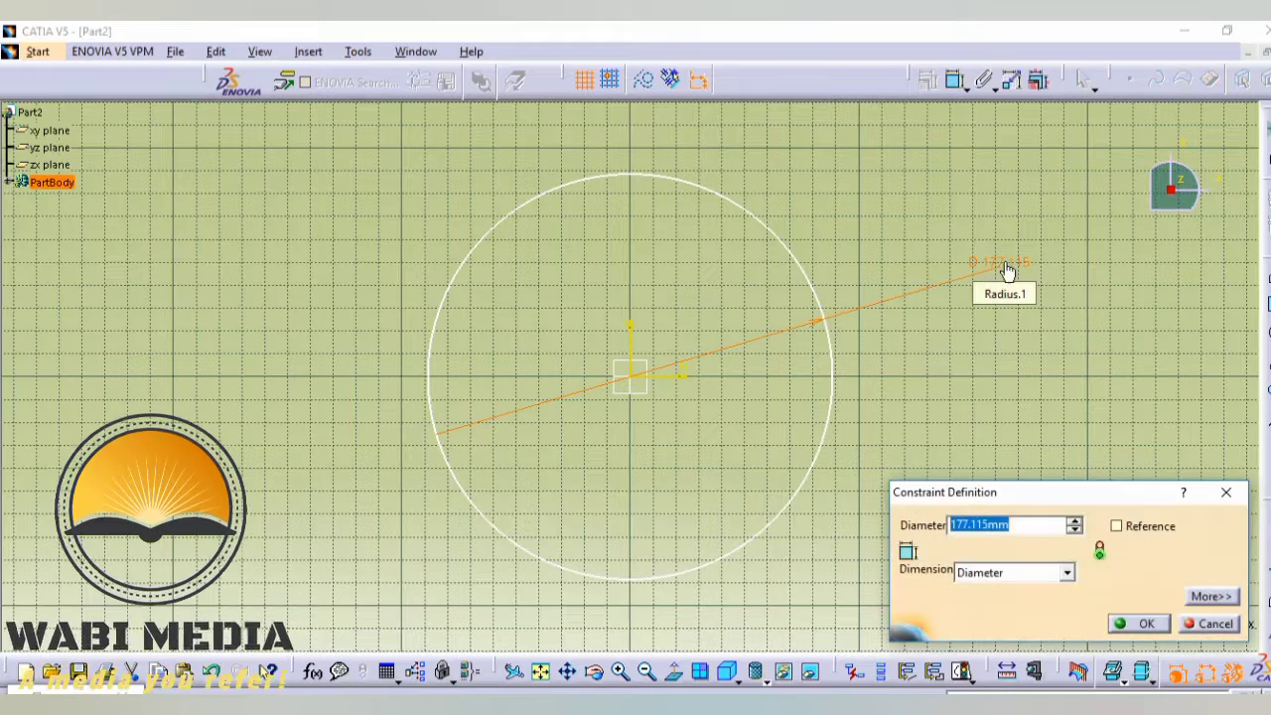
- Set the circle's diameter to 300 mm and exit the sketch
{"action": "type", "text": "300"}
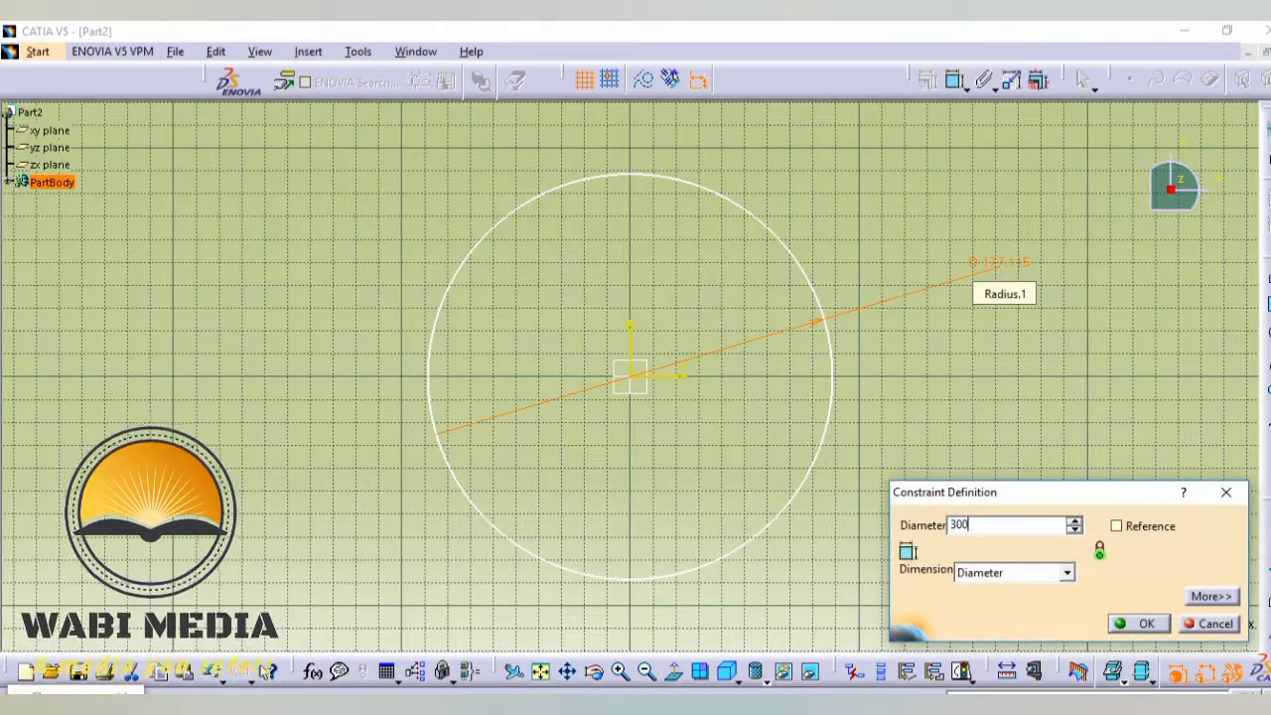
{"action": "key", "text": "Return"}
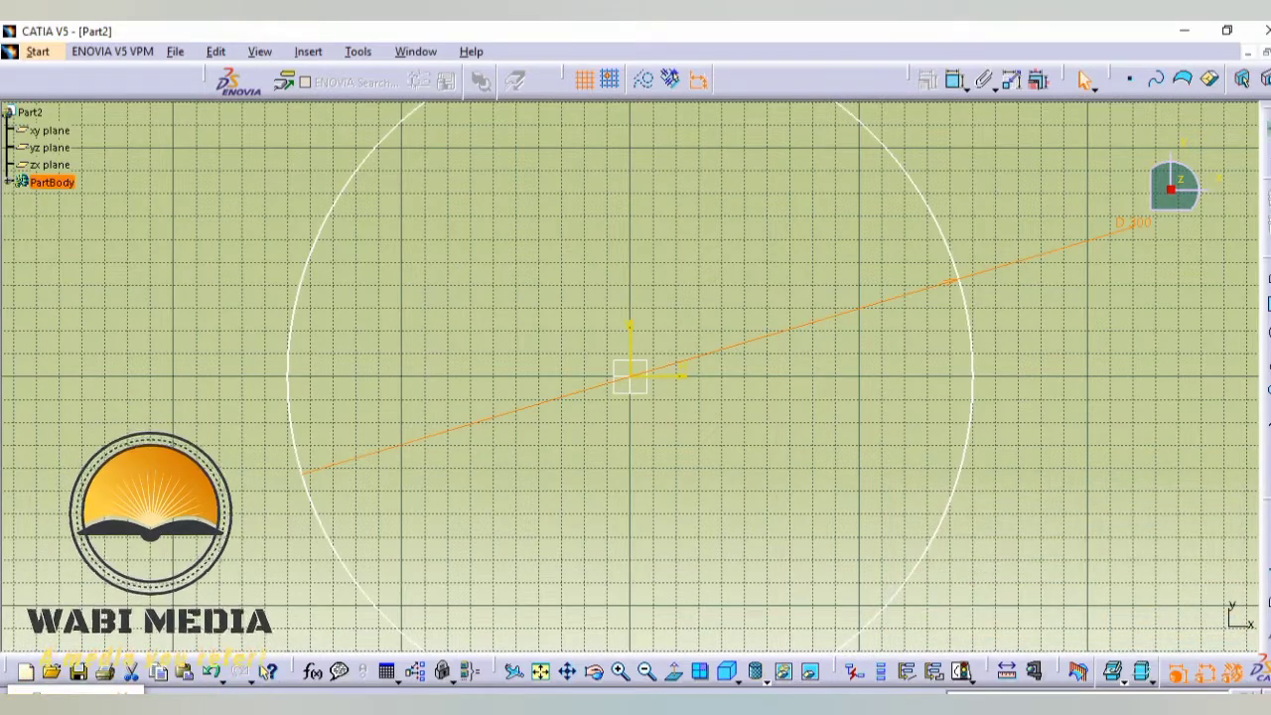
{"action": "left_click", "coordinate": [1181, 80]}
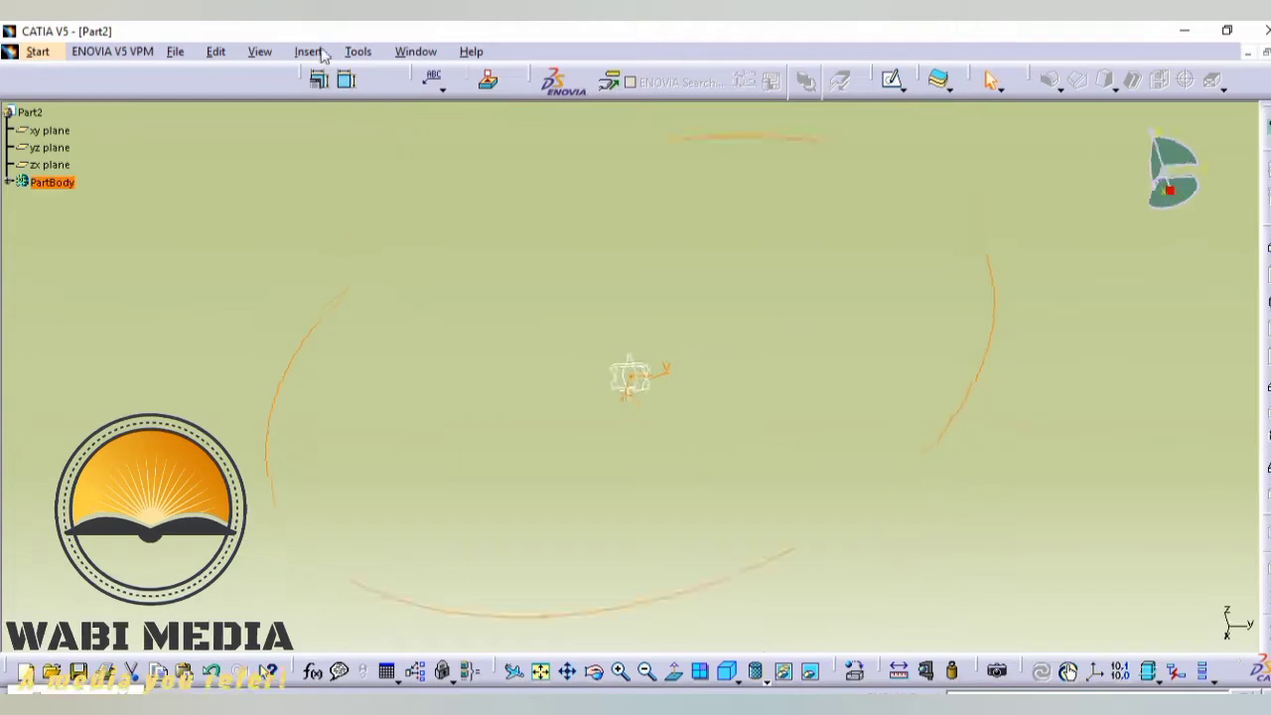
- Switch to the Generative Shape Design workbench
{"action": "left_click", "coordinate": [40, 52]}
{"action": "mouse_move", "coordinate": [175, 123]}
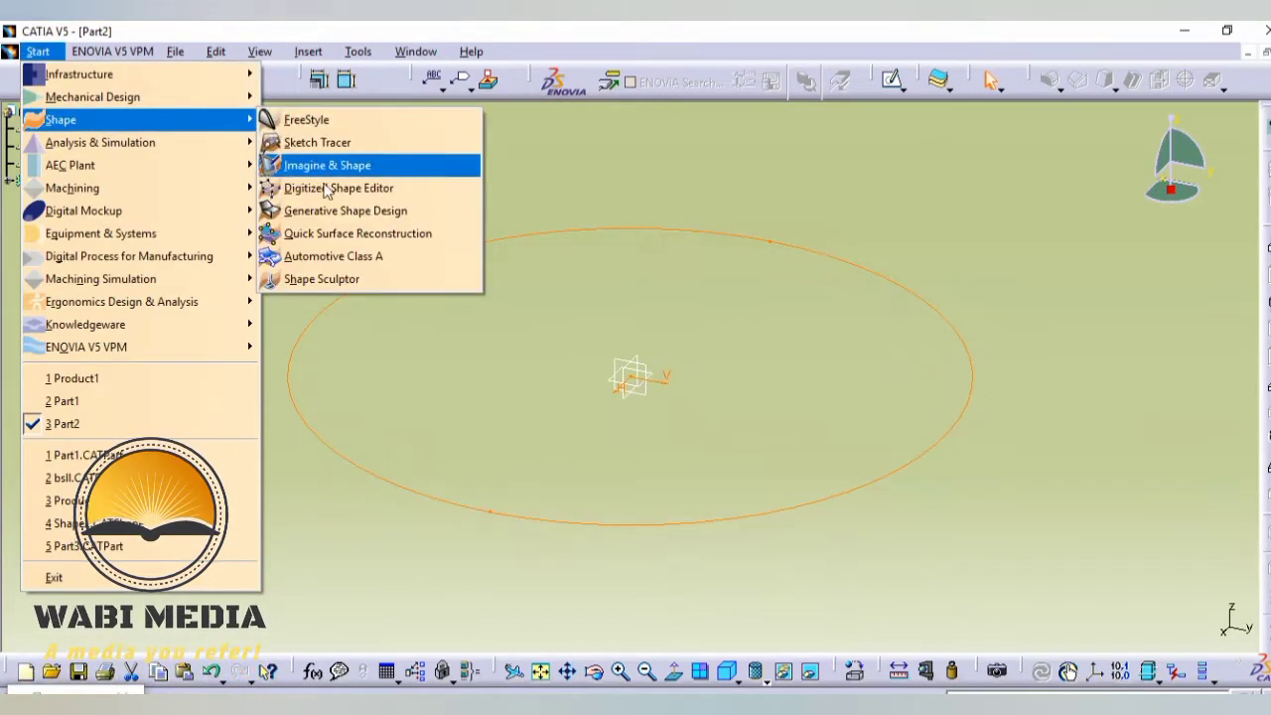
{"action": "left_click", "coordinate": [327, 211]}
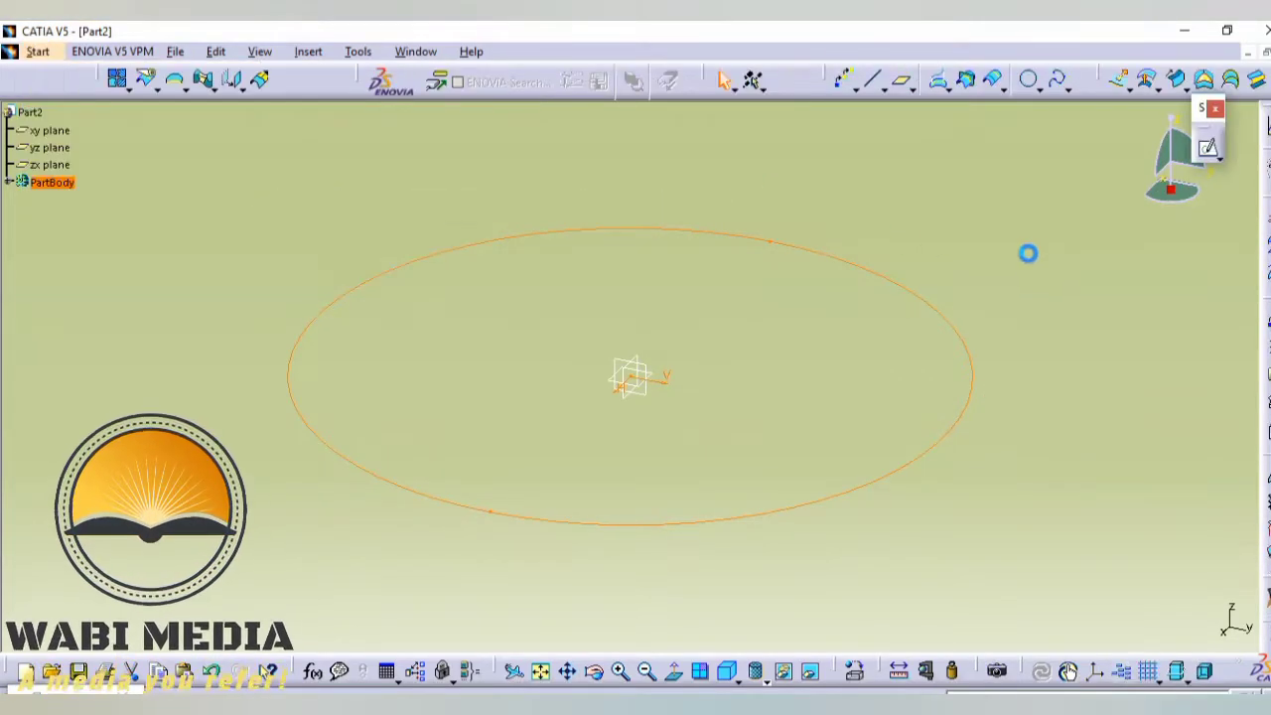
- Create 6 repeated point instances along the circle sketch in a new body
{"action": "left_click", "coordinate": [851, 87]}
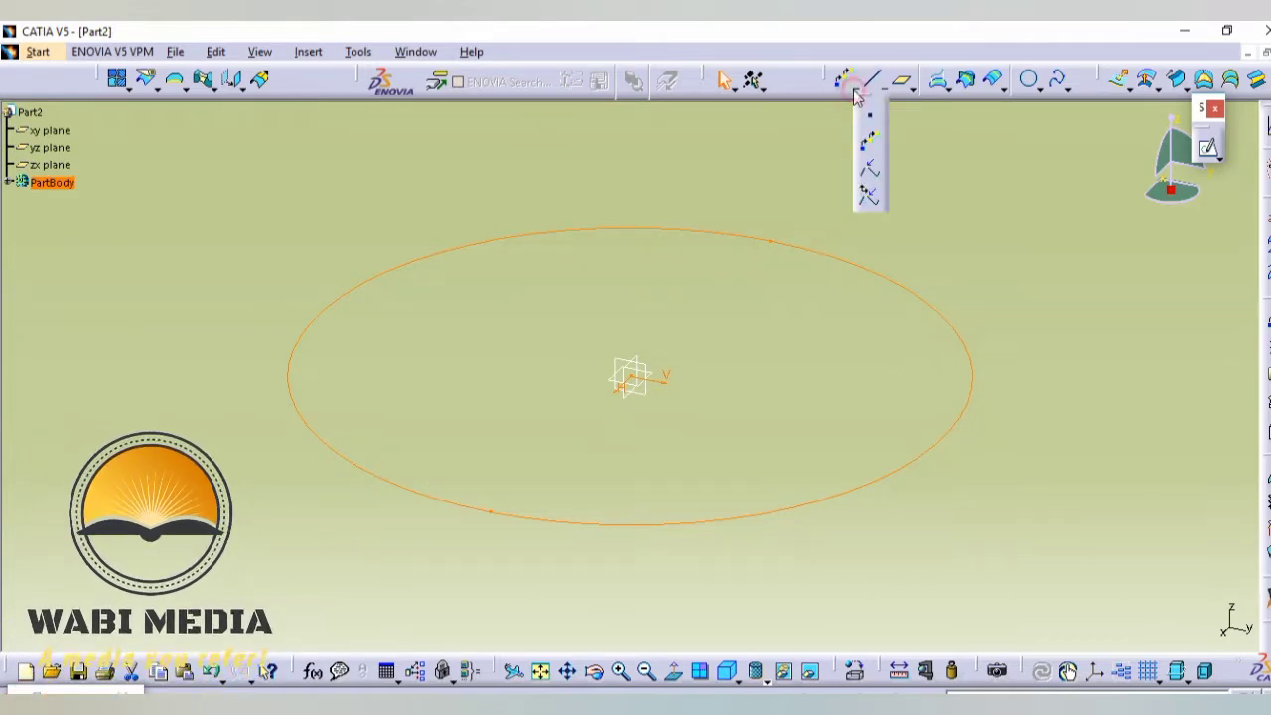
{"action": "left_click", "coordinate": [869, 142]}
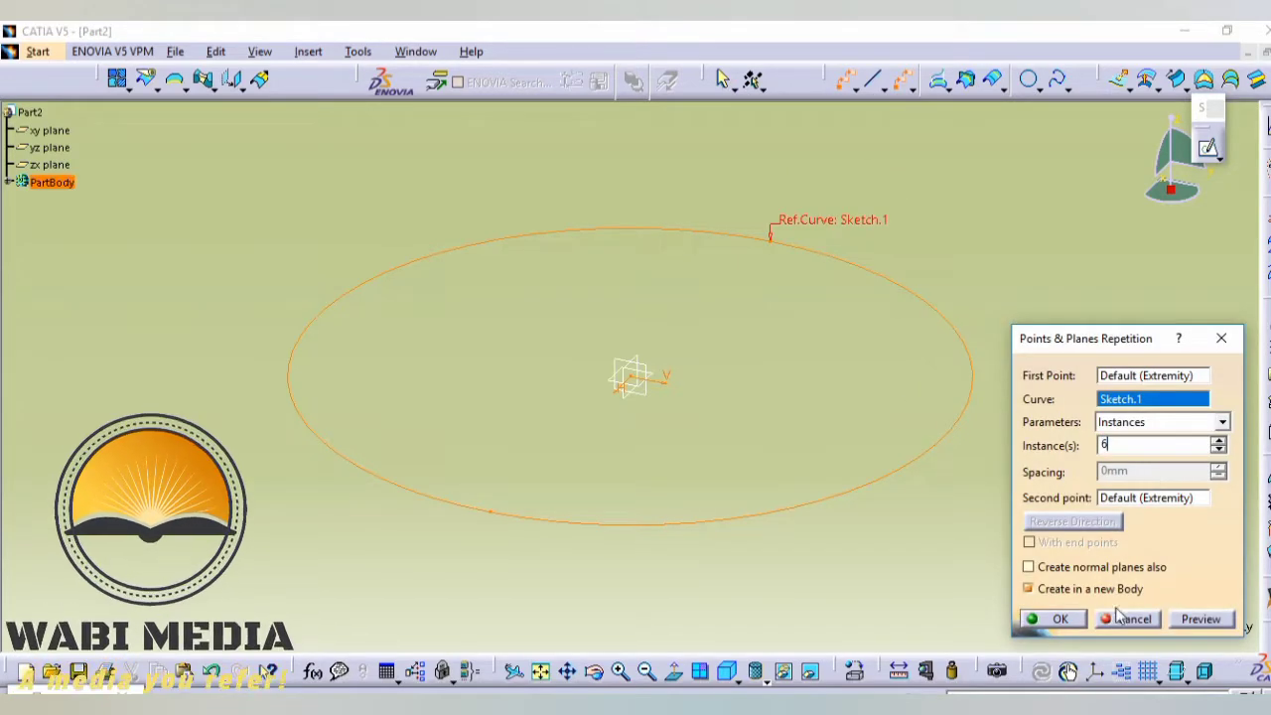
{"action": "left_click", "coordinate": [1058, 619]}
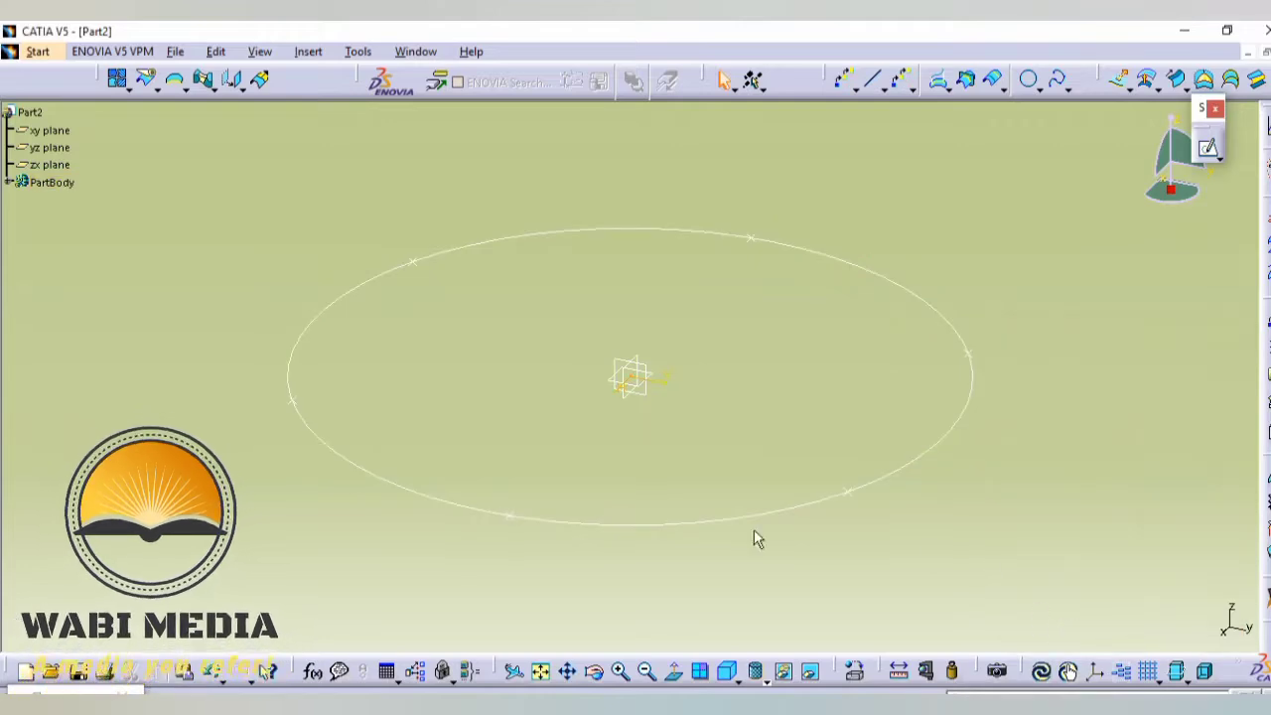
- Redefine the circle's front-left point as a Coordinates point with Z set to 40 mm
{"action": "double_click", "coordinate": [509, 515]}
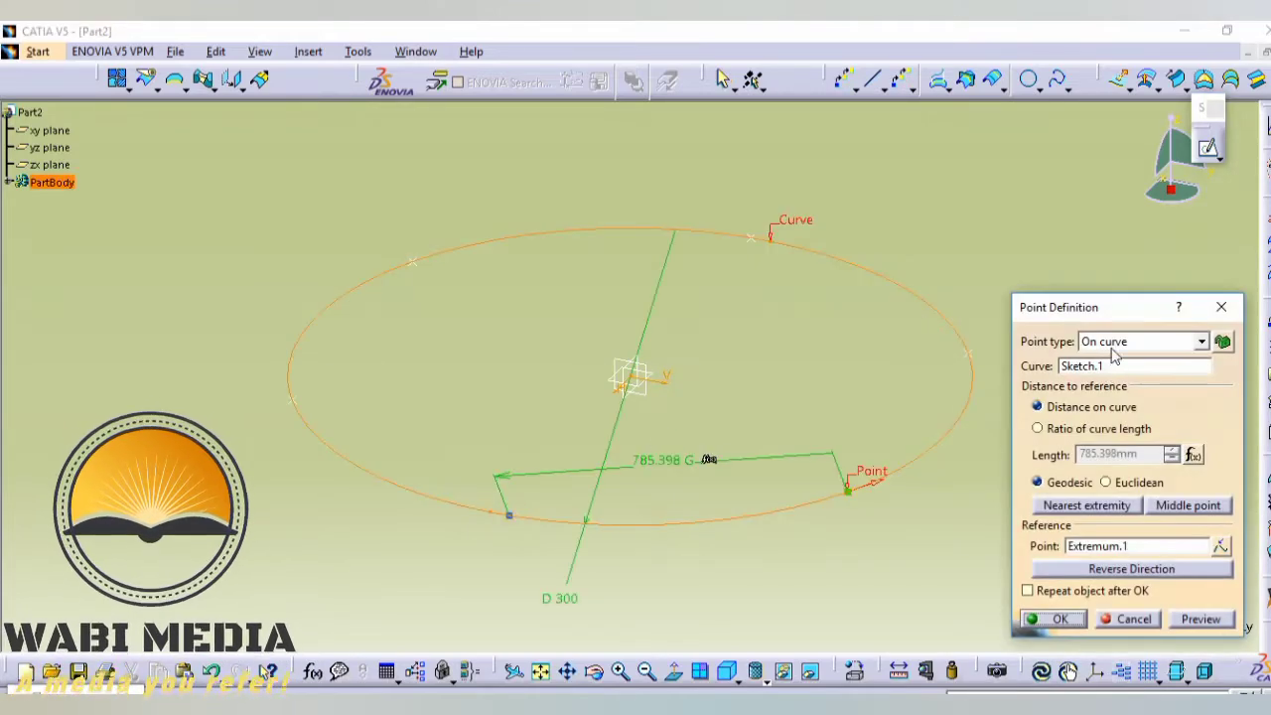
{"action": "left_click", "coordinate": [1112, 348]}
{"action": "left_click", "coordinate": [1106, 359]}
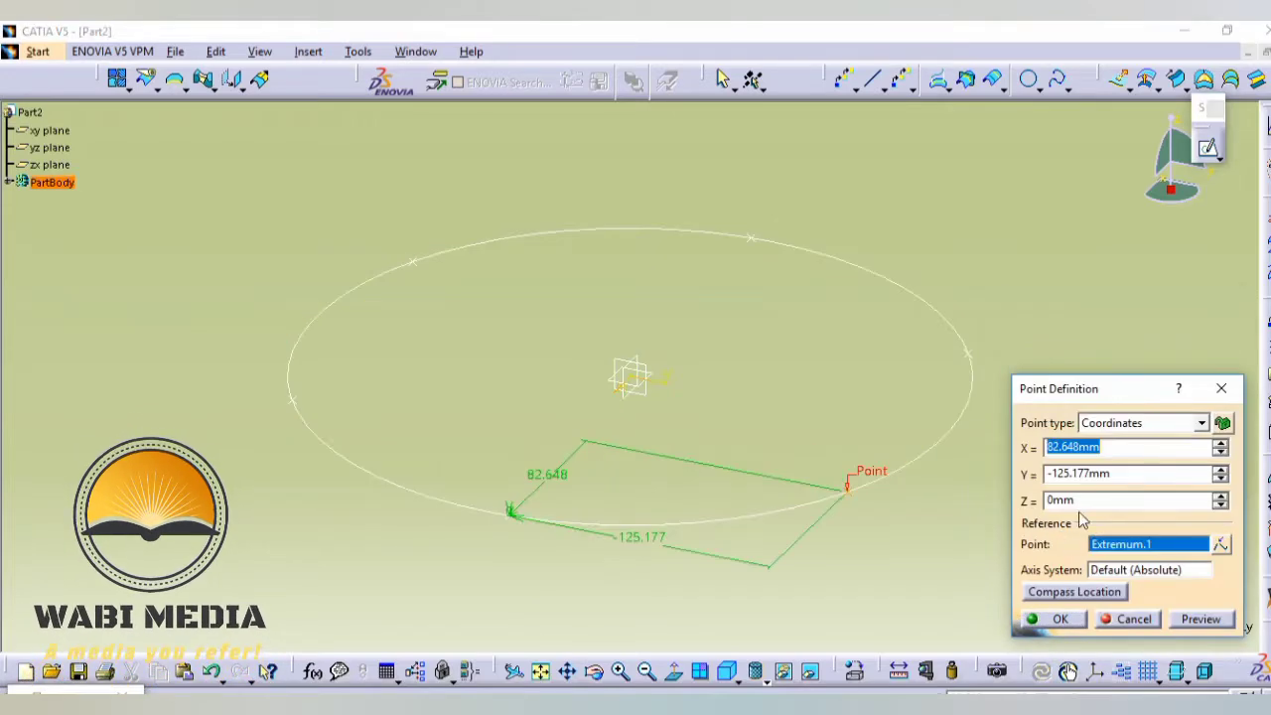
{"action": "double_click", "coordinate": [1073, 500]}
{"action": "type", "text": "40"}
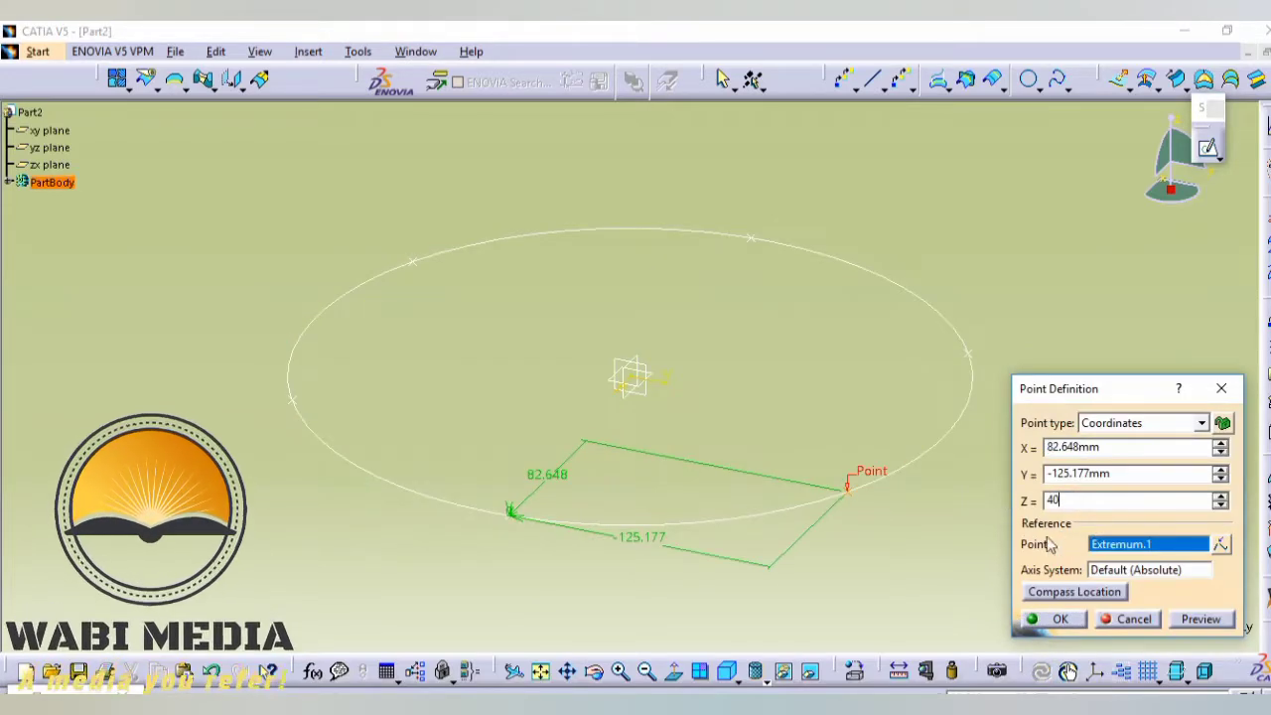
{"action": "left_click", "coordinate": [1056, 621]}
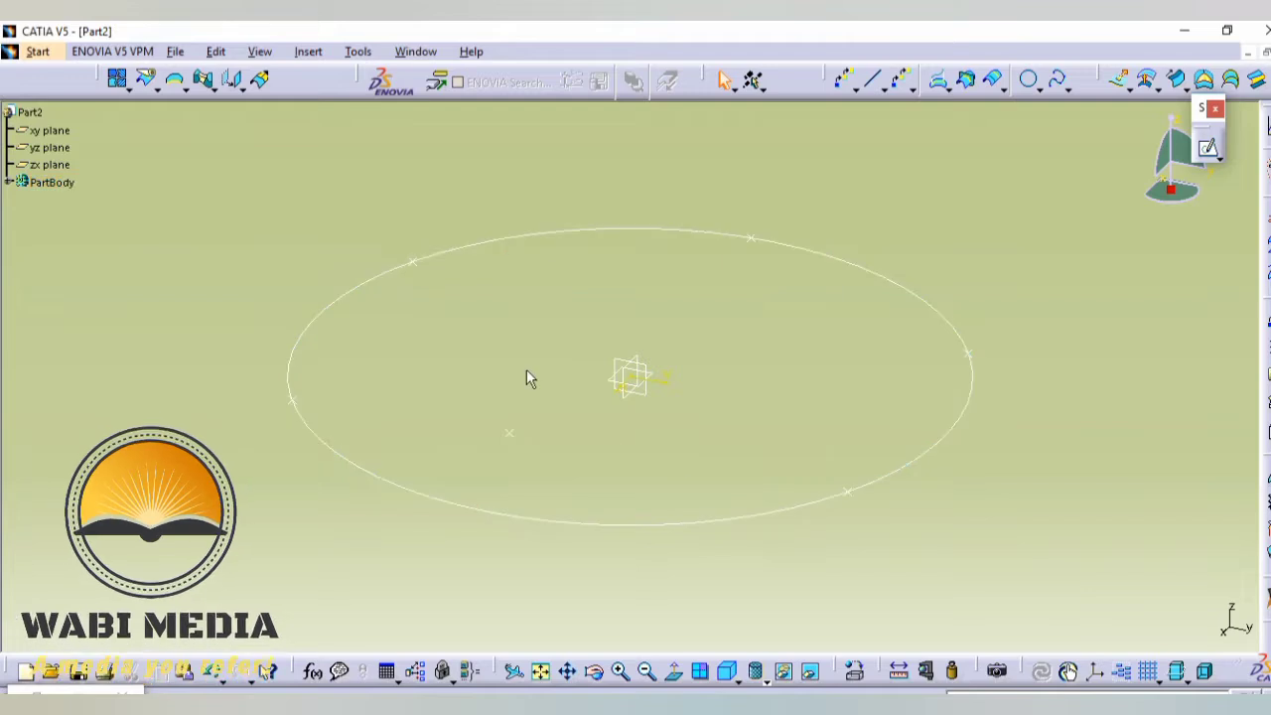
- Redefine the circle's rear-left point as a Coordinates point with Z set to 40 mm
{"action": "left_click", "coordinate": [412, 261]}
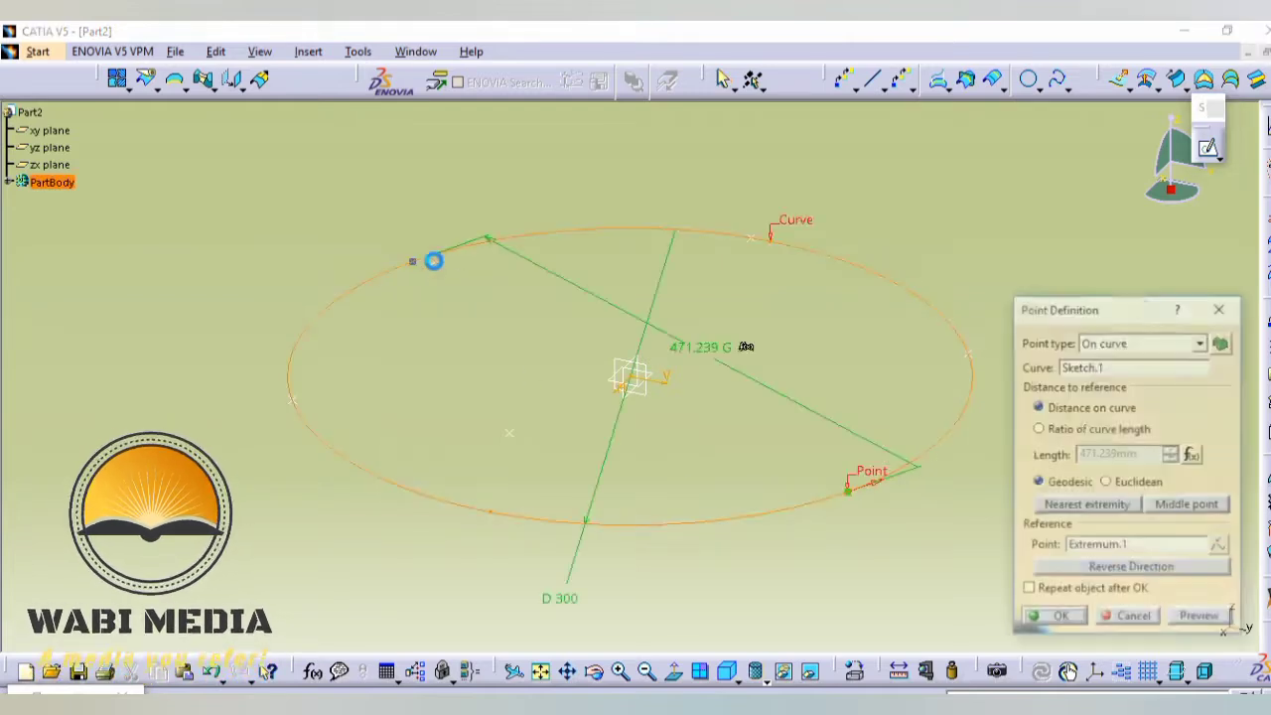
{"action": "left_click", "coordinate": [1100, 342]}
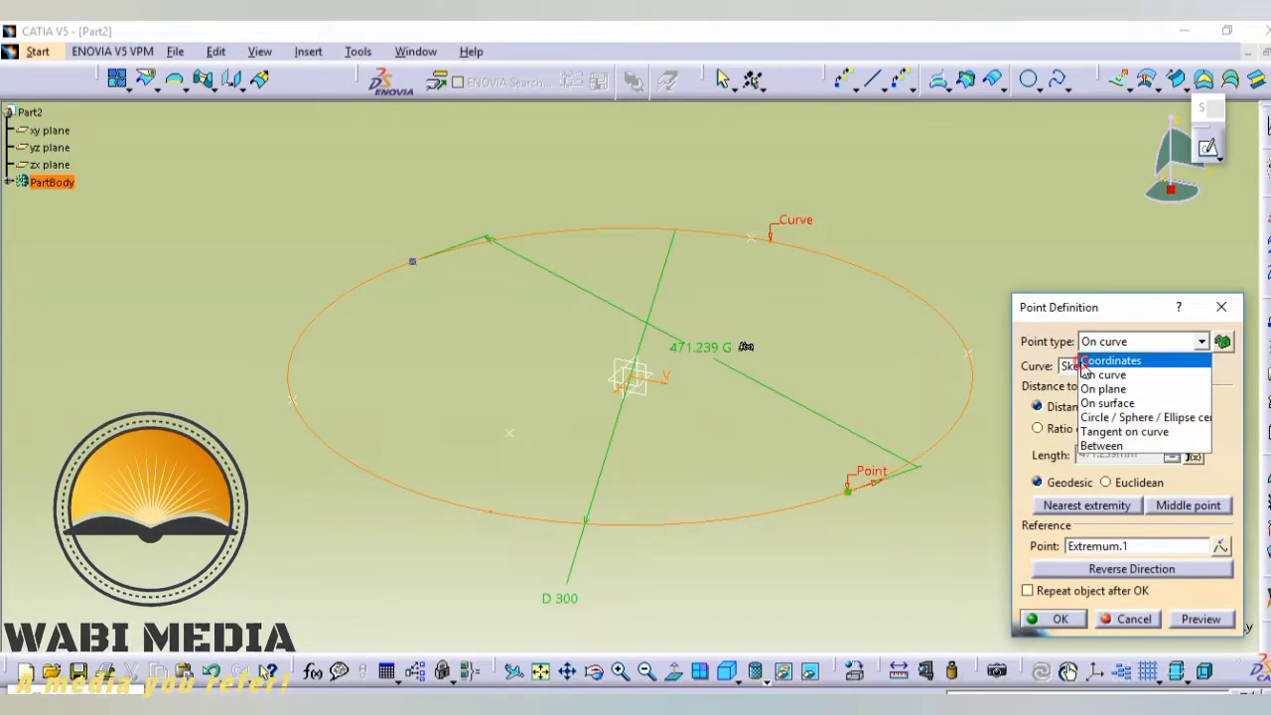
{"action": "left_click", "coordinate": [1087, 355]}
{"action": "left_click", "coordinate": [1078, 501]}
{"action": "double_click", "coordinate": [1078, 500]}
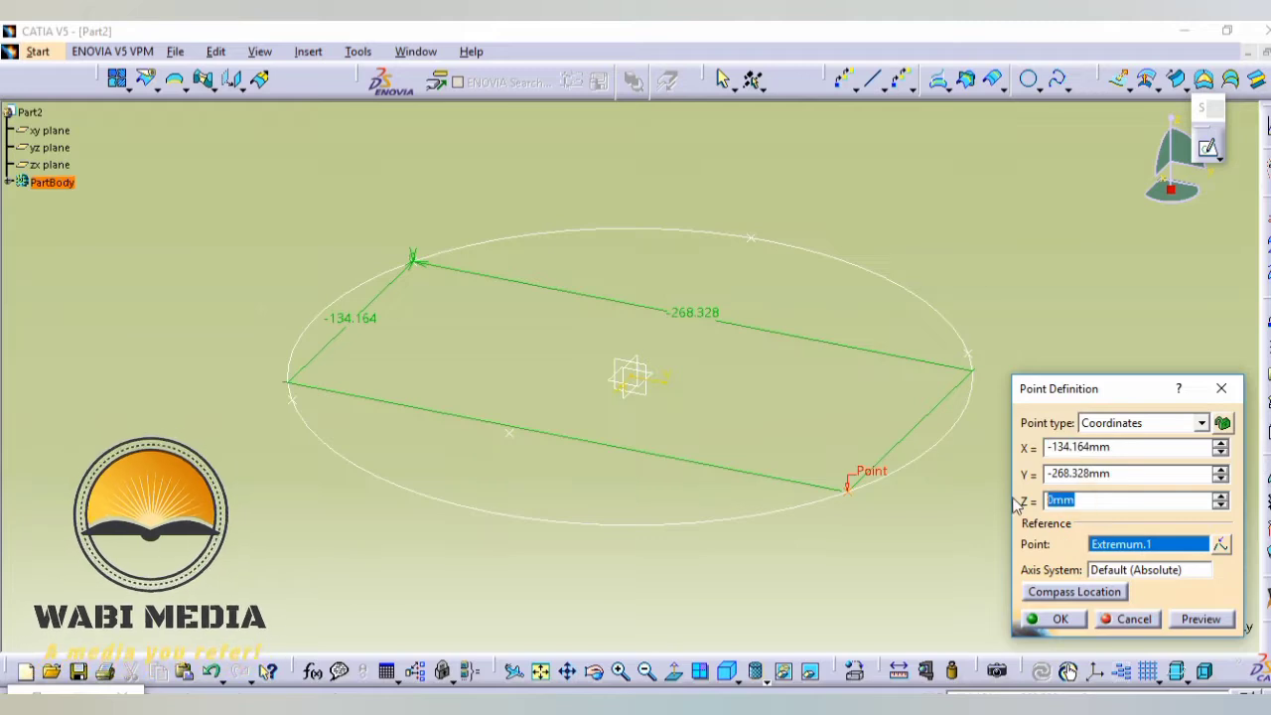
{"action": "type", "text": "40"}
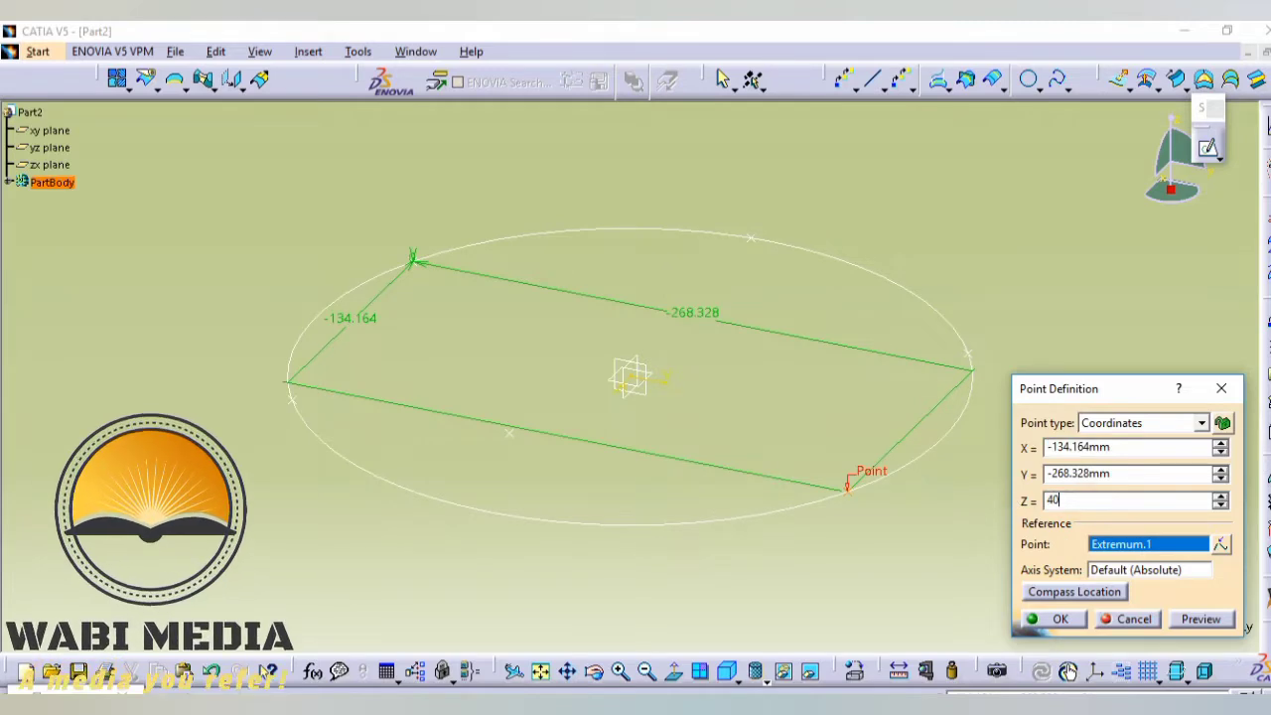
{"action": "key", "text": "Return"}
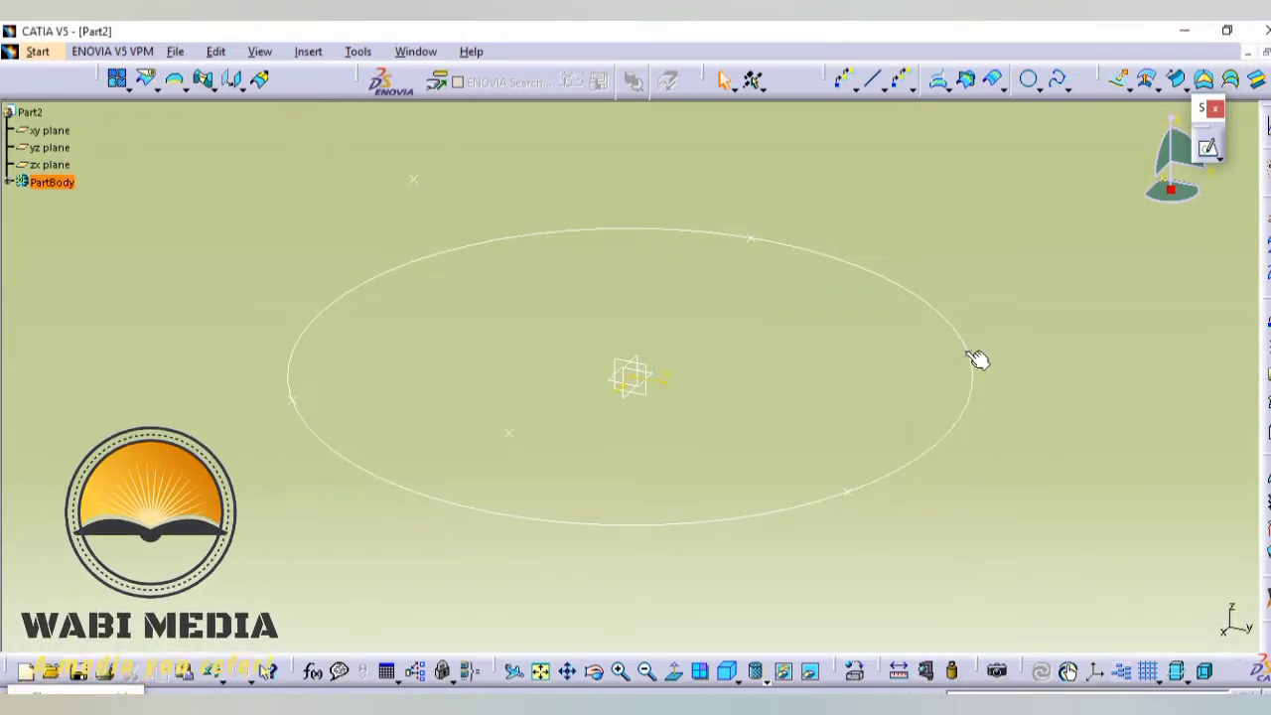
- Redefine the circle's far-right point as a Coordinates point with Z set to 40 mm
{"action": "left_click", "coordinate": [967, 354]}
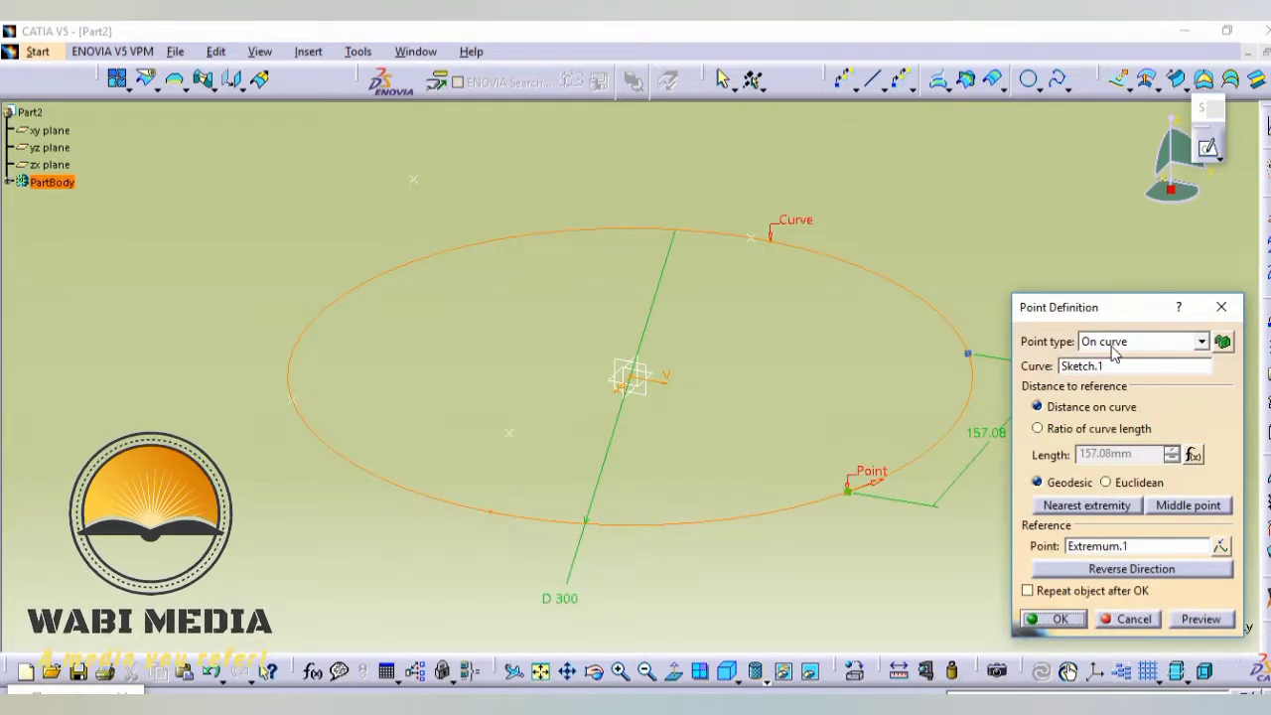
{"action": "left_click", "coordinate": [1112, 343]}
{"action": "left_click", "coordinate": [1107, 360]}
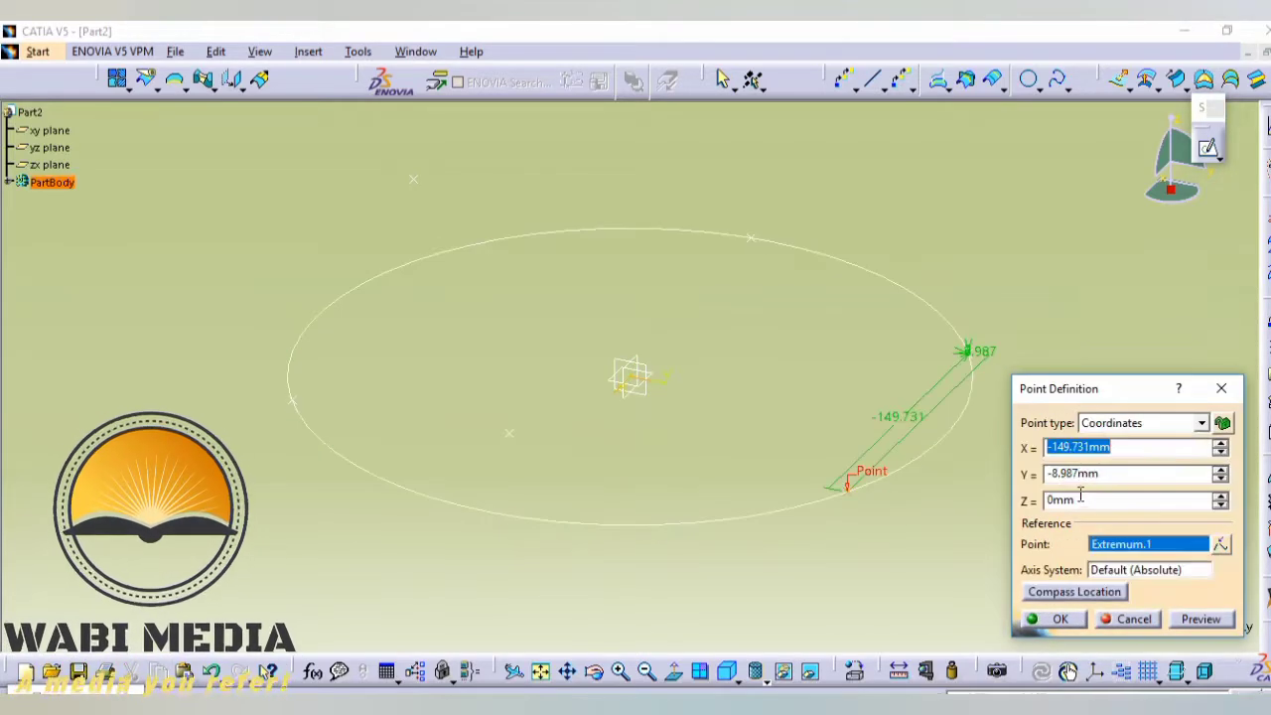
{"action": "left_click", "coordinate": [1080, 499]}
{"action": "type", "text": "40"}
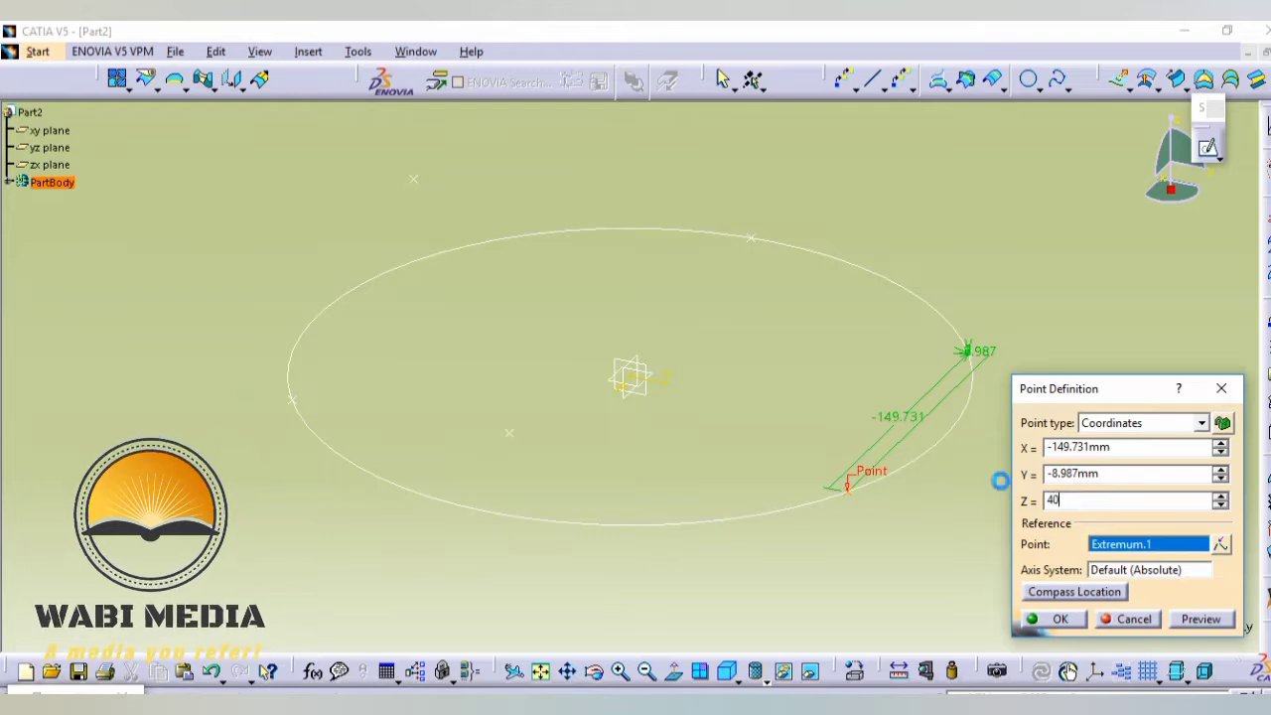
{"action": "key", "text": "Return"}
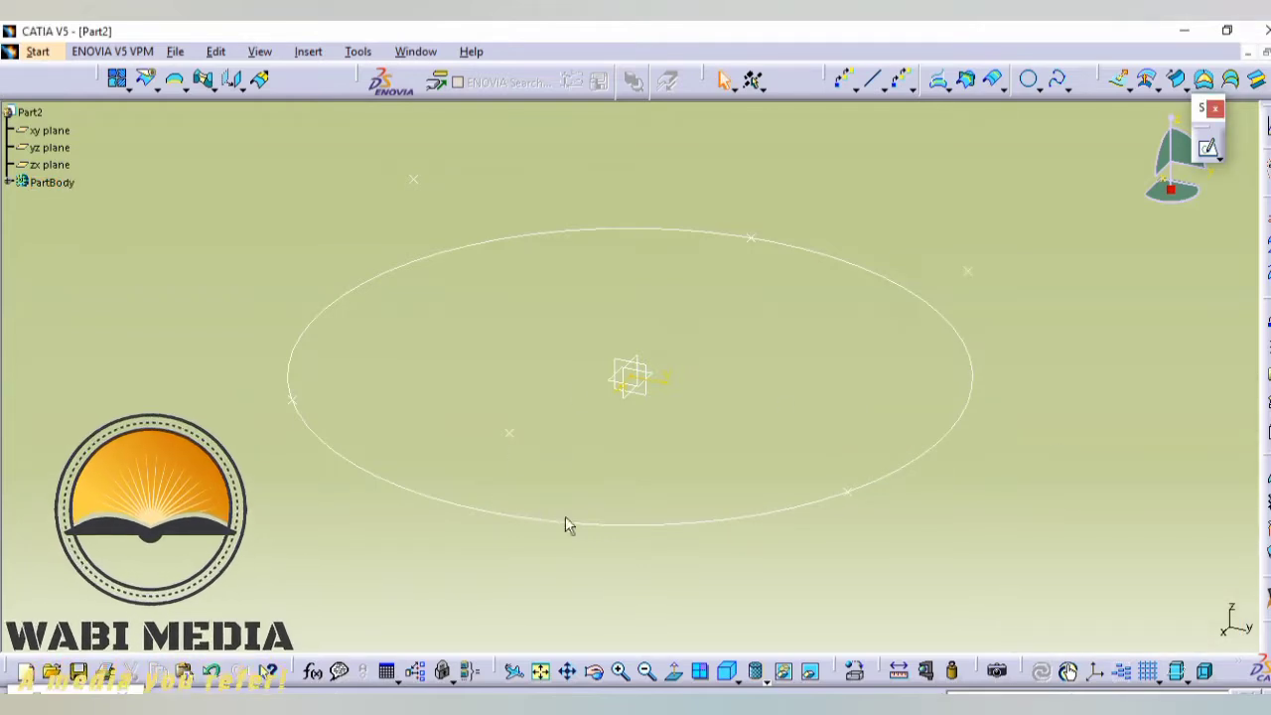
- Redefine the circle's far-left point as a Coordinates point with Z set to -20 mm
{"action": "left_click", "coordinate": [292, 396]}
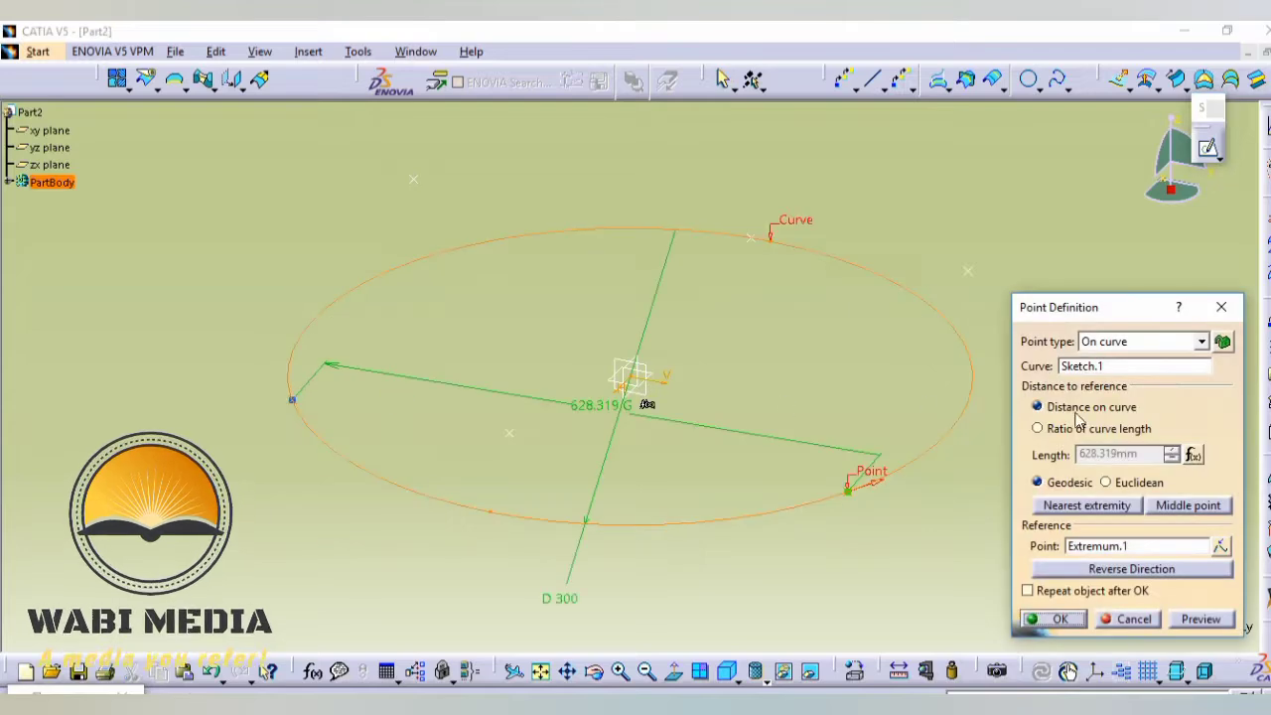
{"action": "left_click", "coordinate": [1086, 348]}
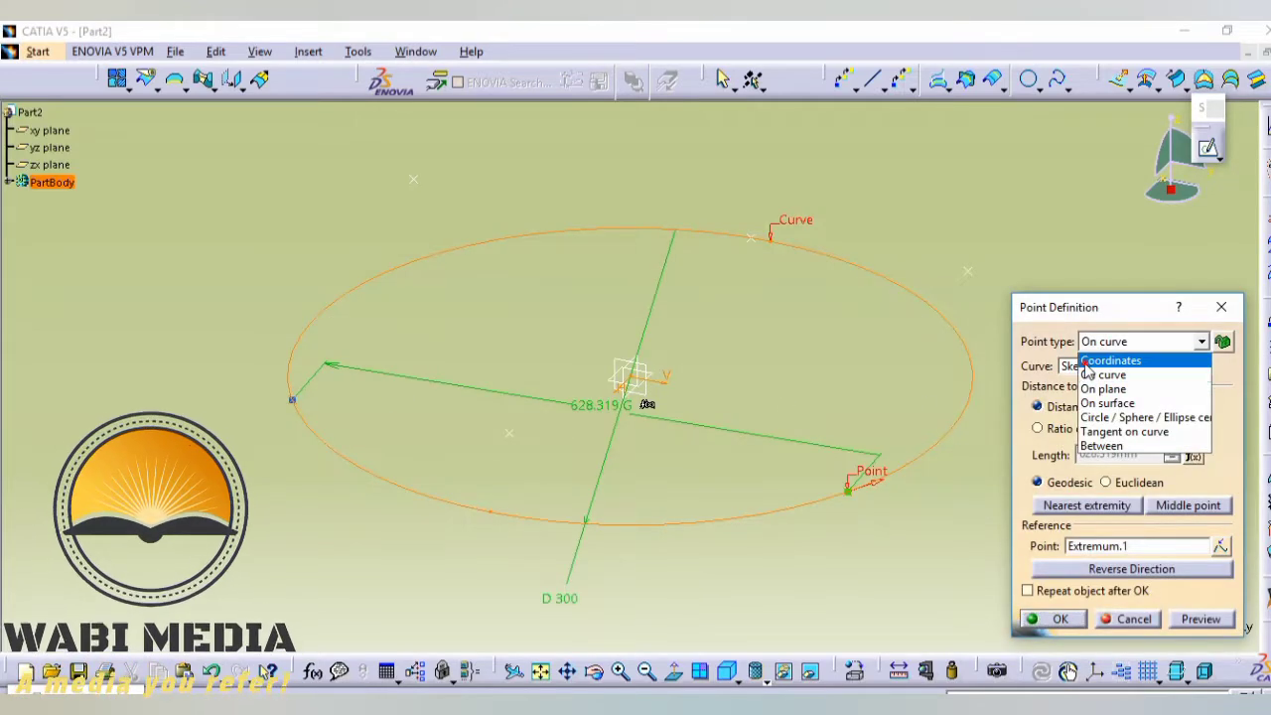
{"action": "left_click", "coordinate": [1092, 358]}
{"action": "left_click_drag", "start_coordinate": [1091, 501], "coordinate": [992, 495]}
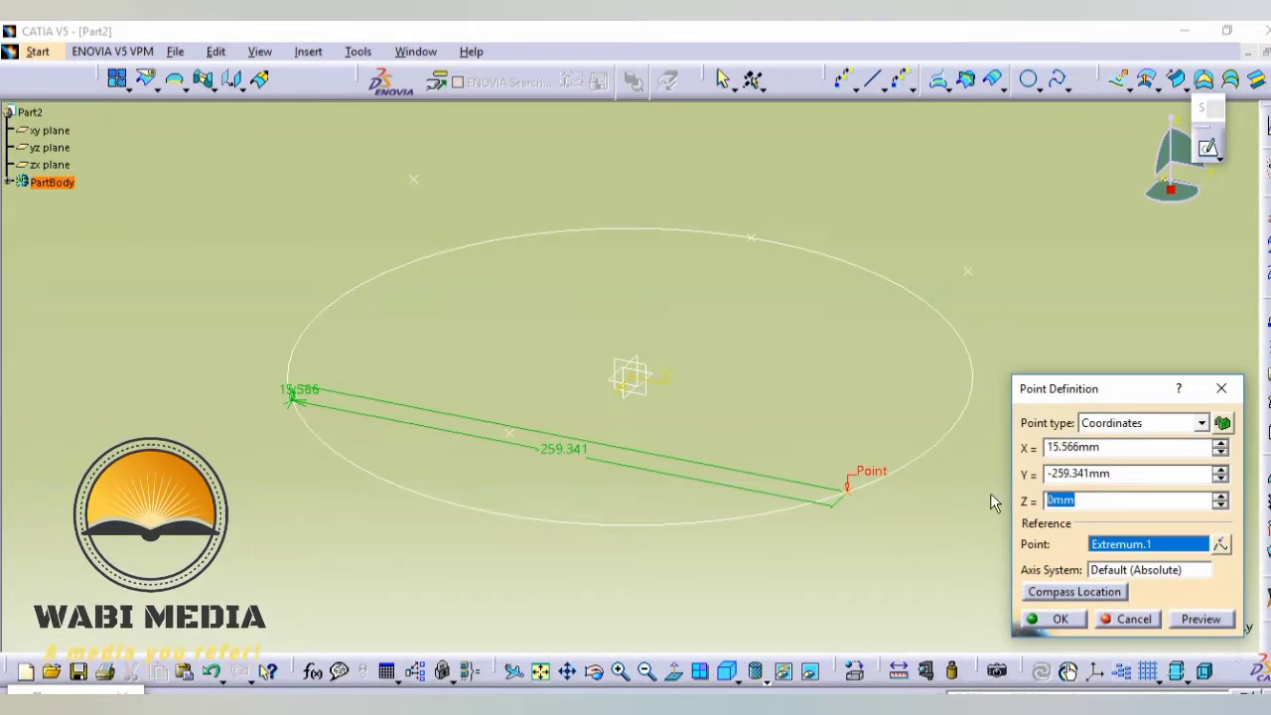
{"action": "type", "text": "-20"}
{"action": "key", "text": "Return"}
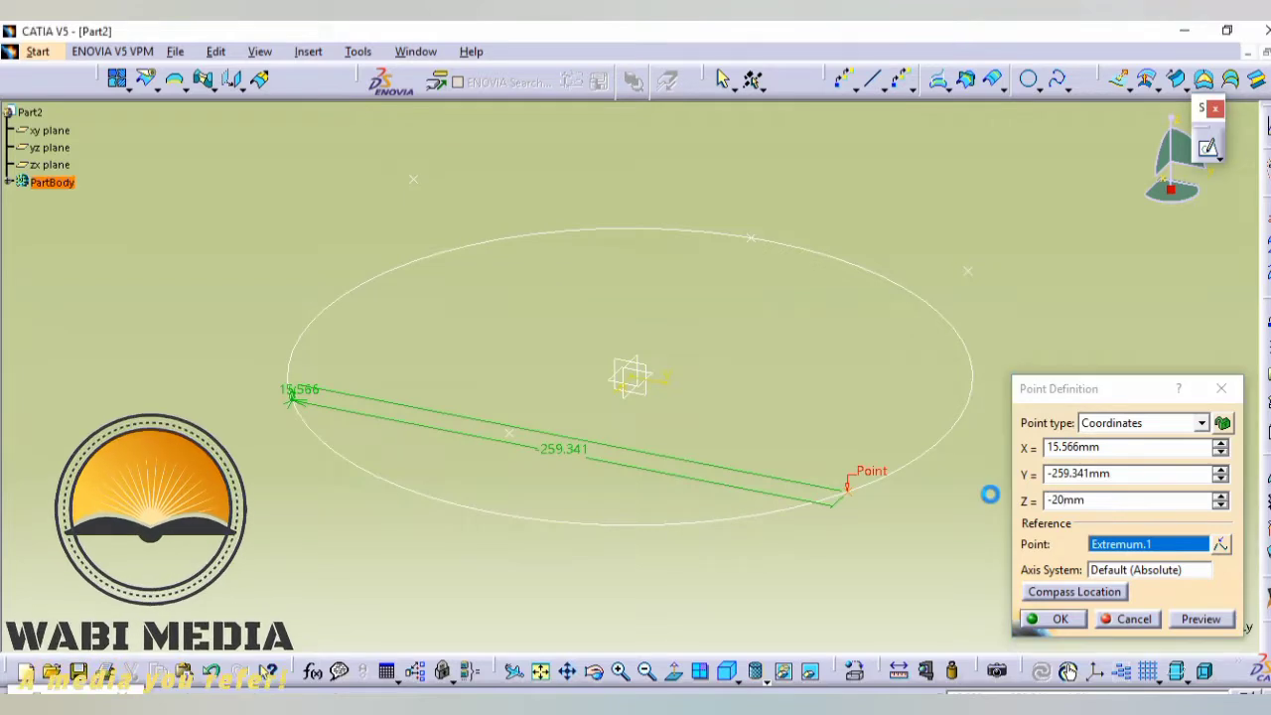
- Redefine the circle's rear-right point as a Coordinates point with Z set to -20 mm
{"action": "left_click", "coordinate": [752, 235]}
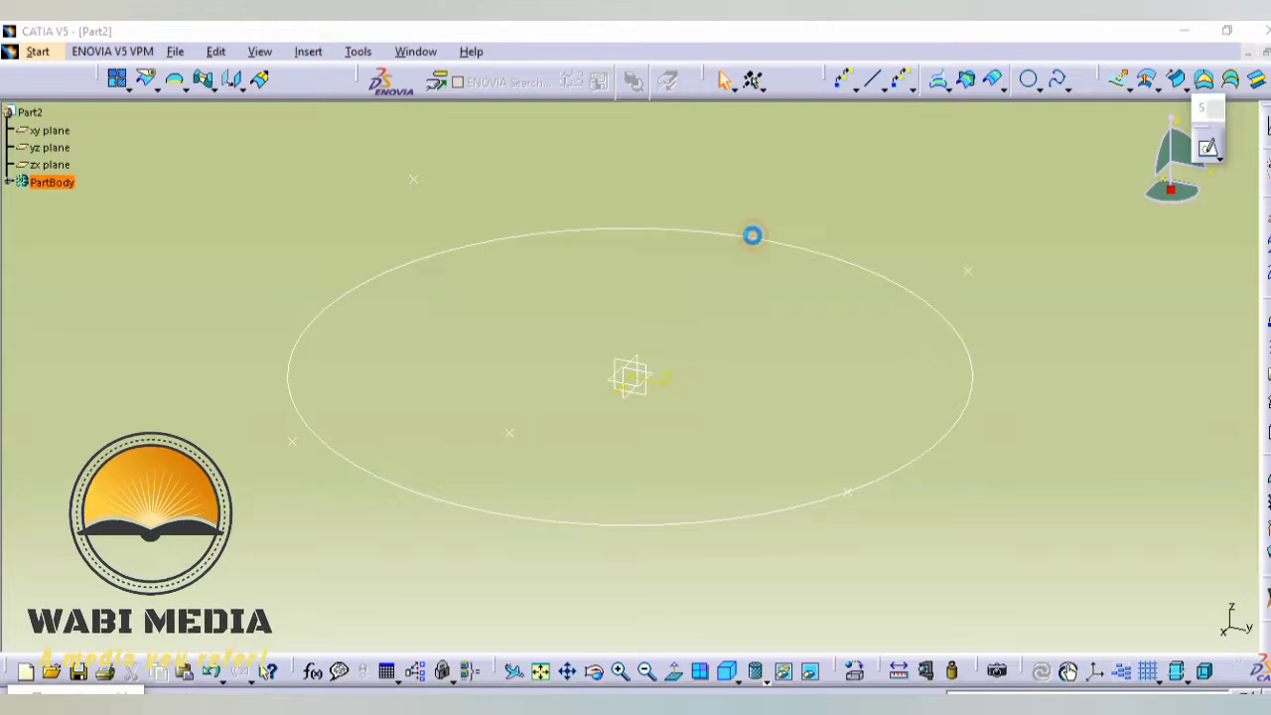
{"action": "left_click", "coordinate": [1106, 344]}
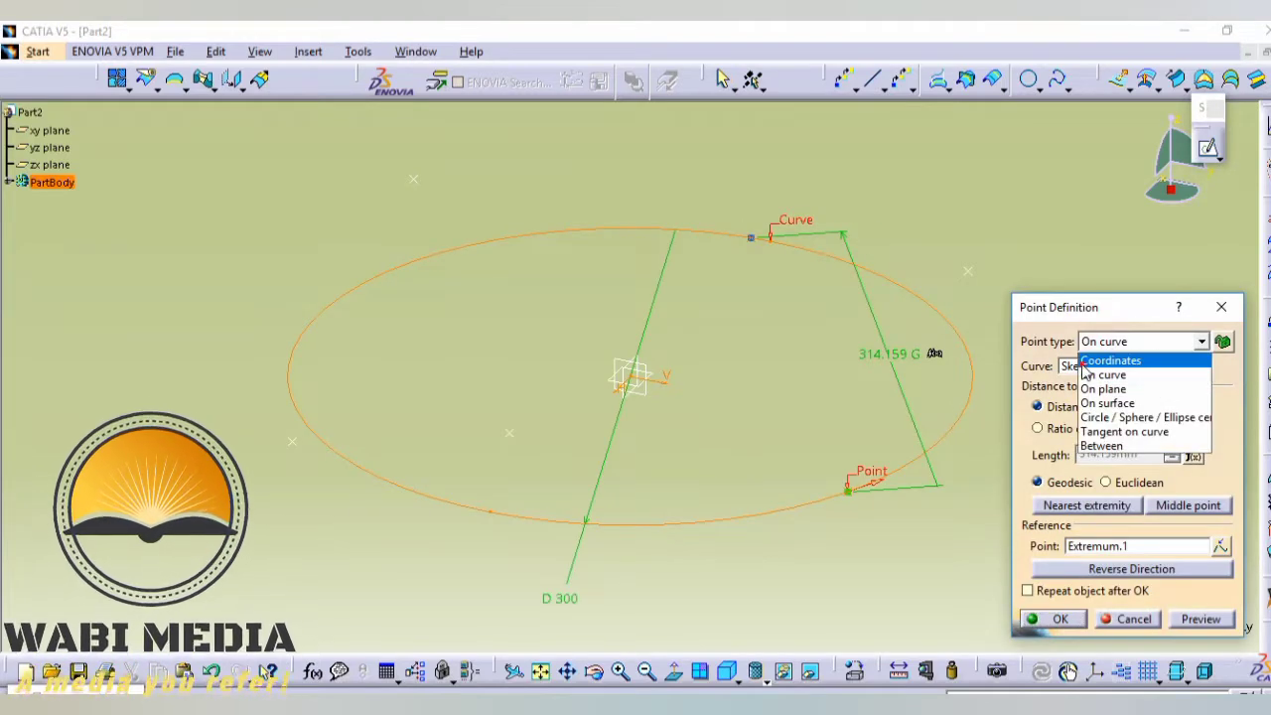
{"action": "left_click", "coordinate": [1084, 361]}
{"action": "double_click", "coordinate": [1093, 499]}
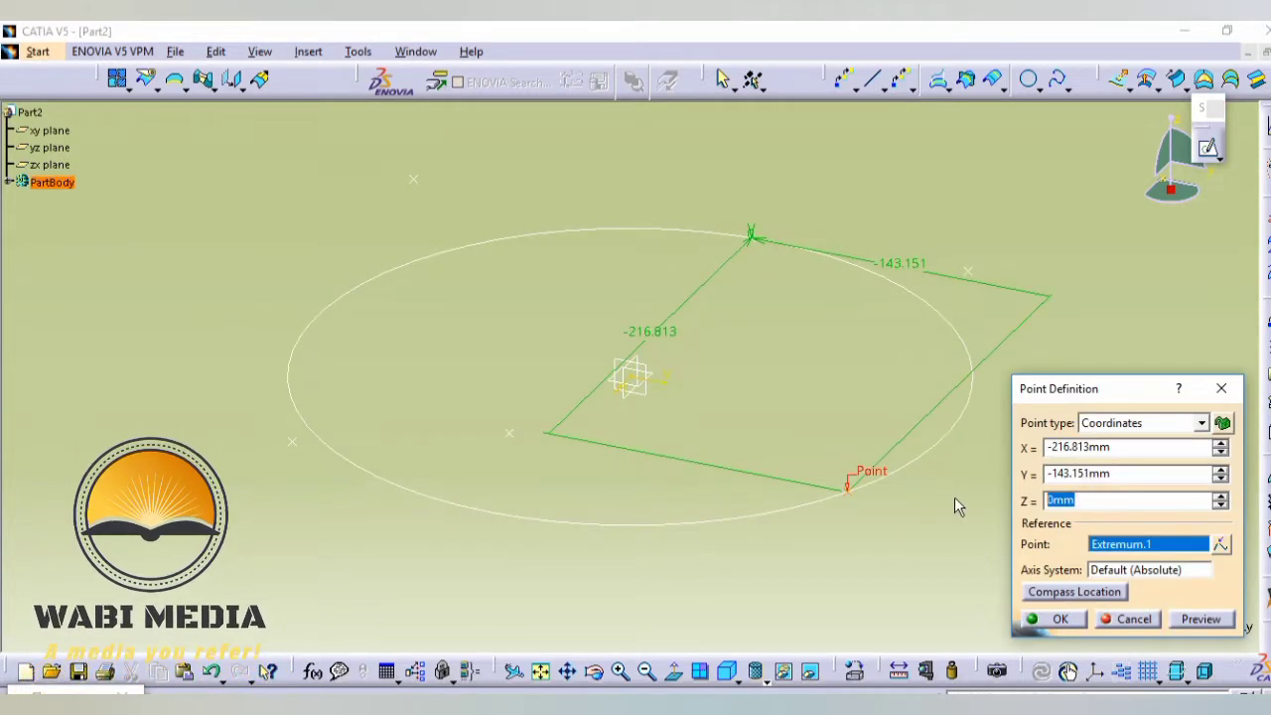
{"action": "type", "text": "-20"}
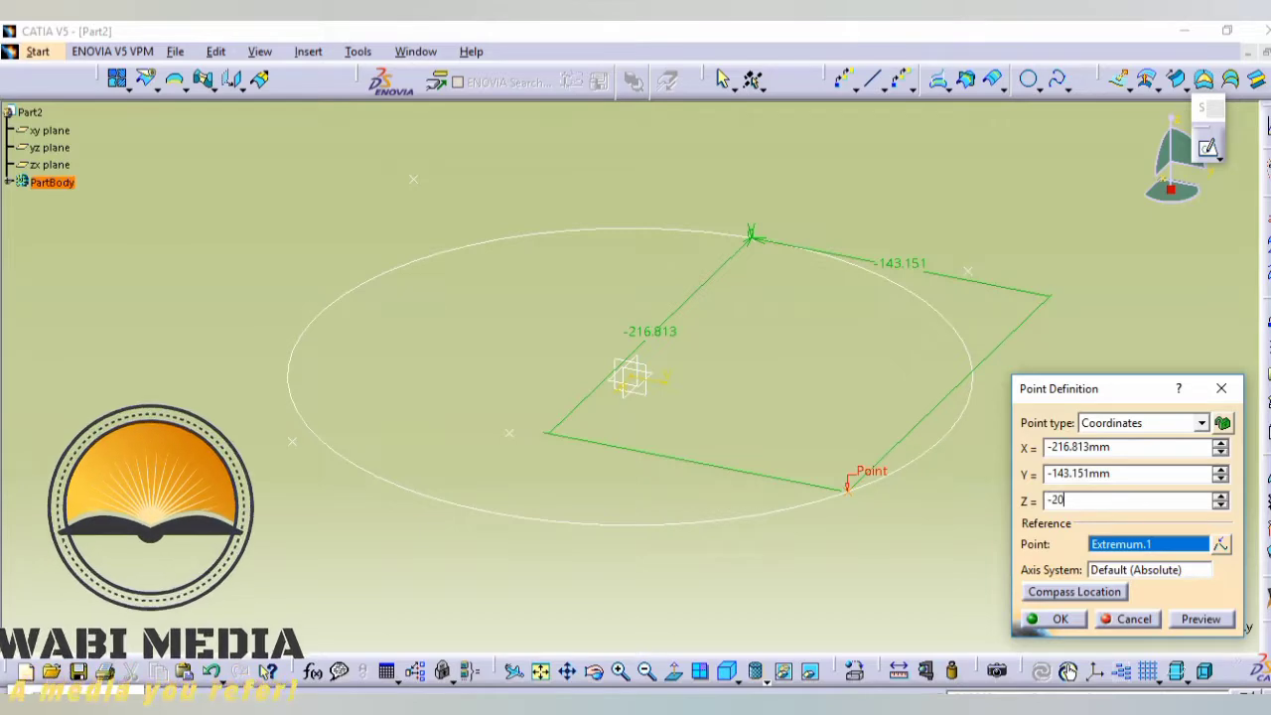
{"action": "key", "text": "Return"}
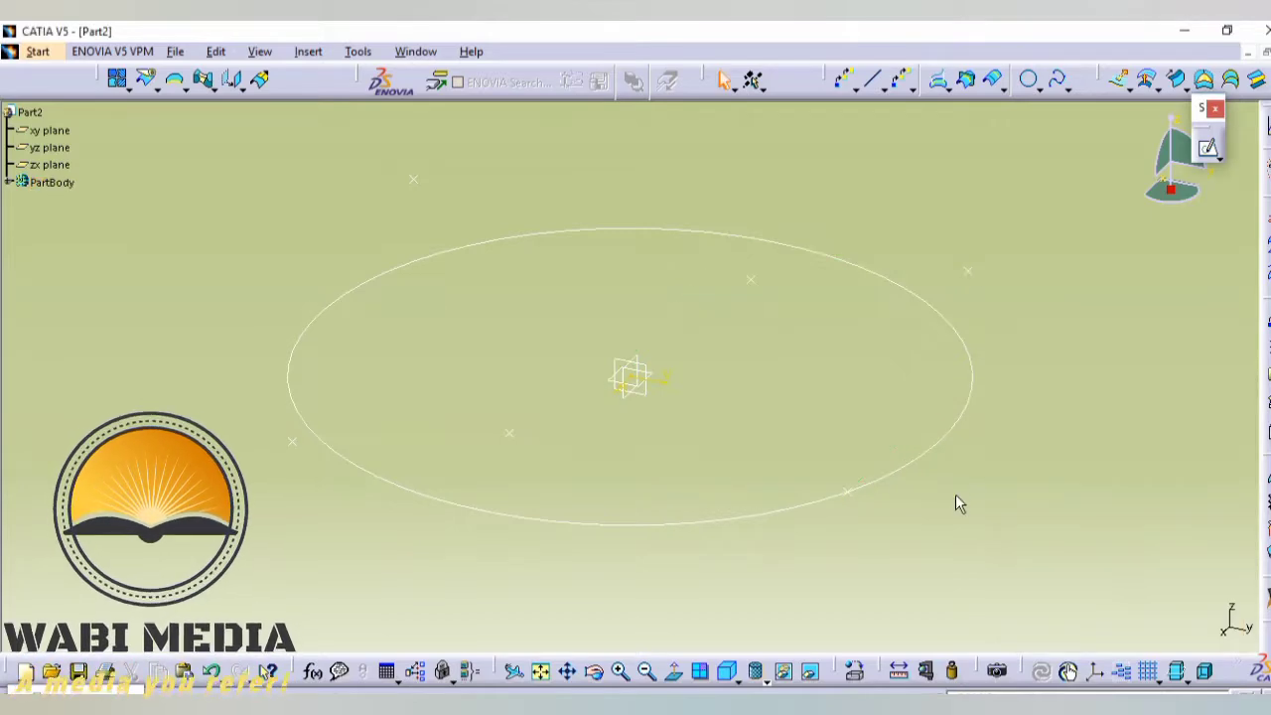
- Redefine the circle's front-right point as a Coordinates point with Z set to -20 mm
{"action": "left_click", "coordinate": [846, 490]}
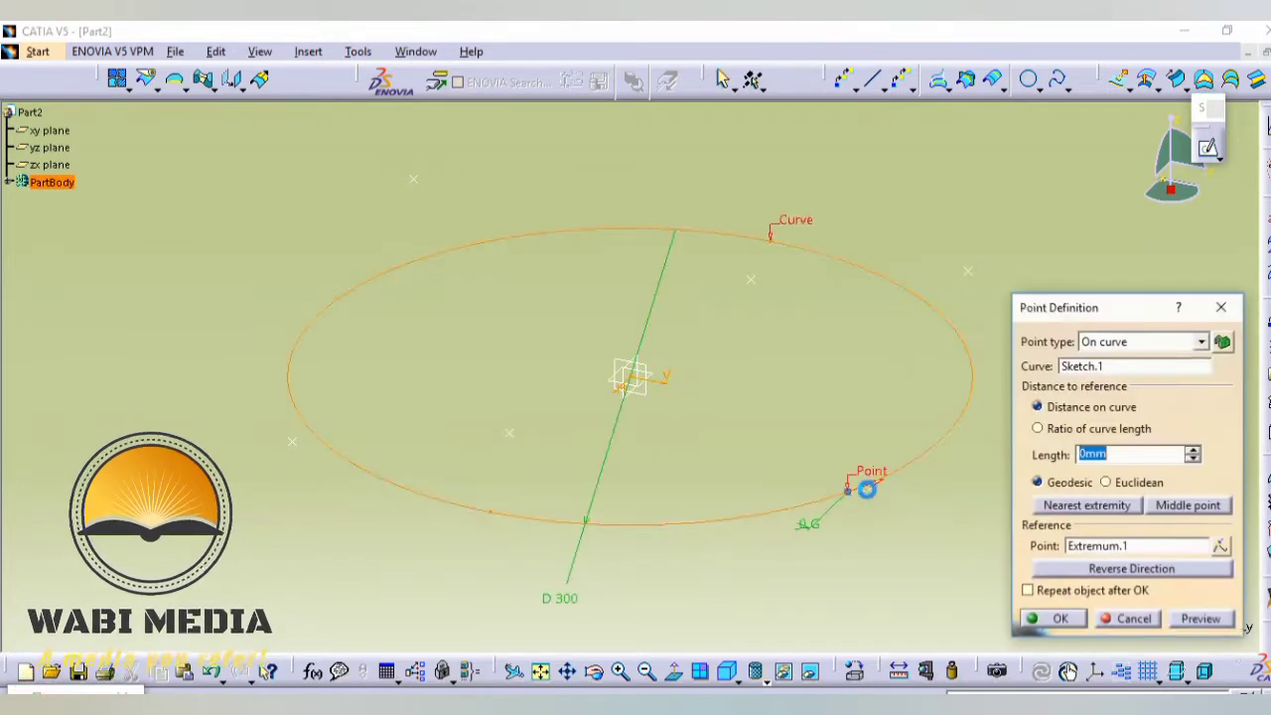
{"action": "left_click", "coordinate": [1102, 342]}
{"action": "left_click", "coordinate": [1100, 357]}
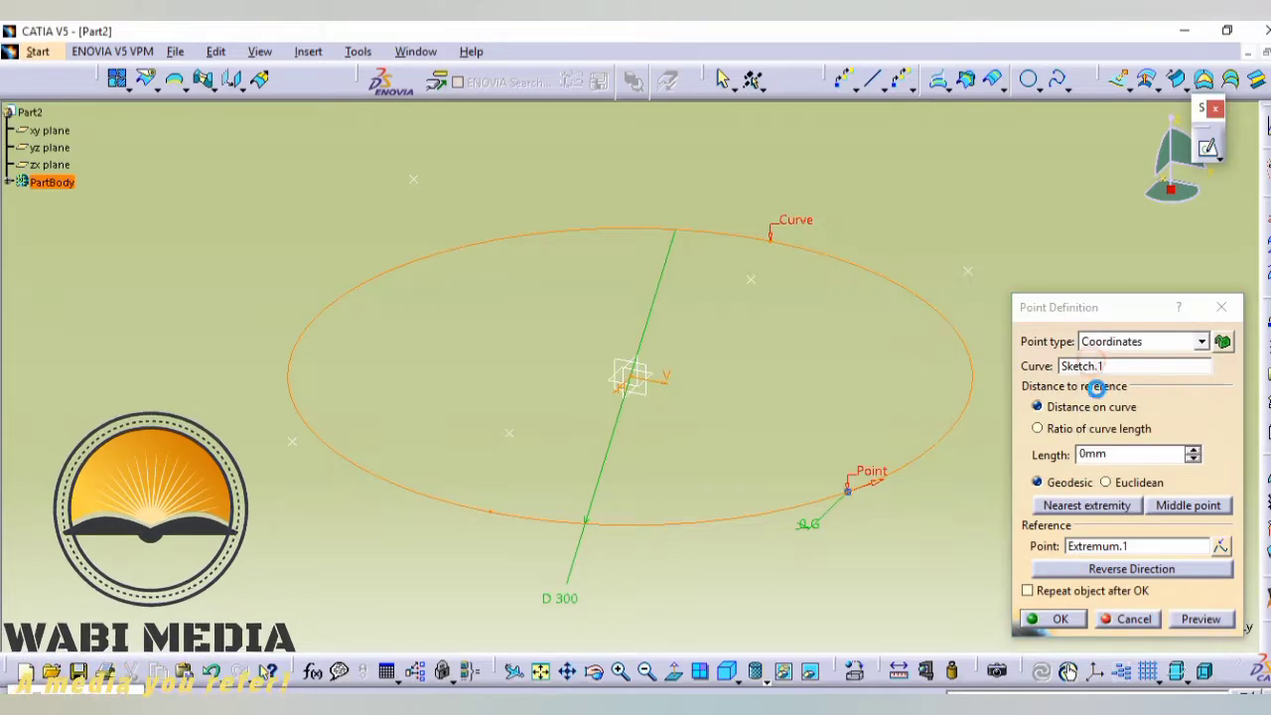
{"action": "double_click", "coordinate": [1086, 500]}
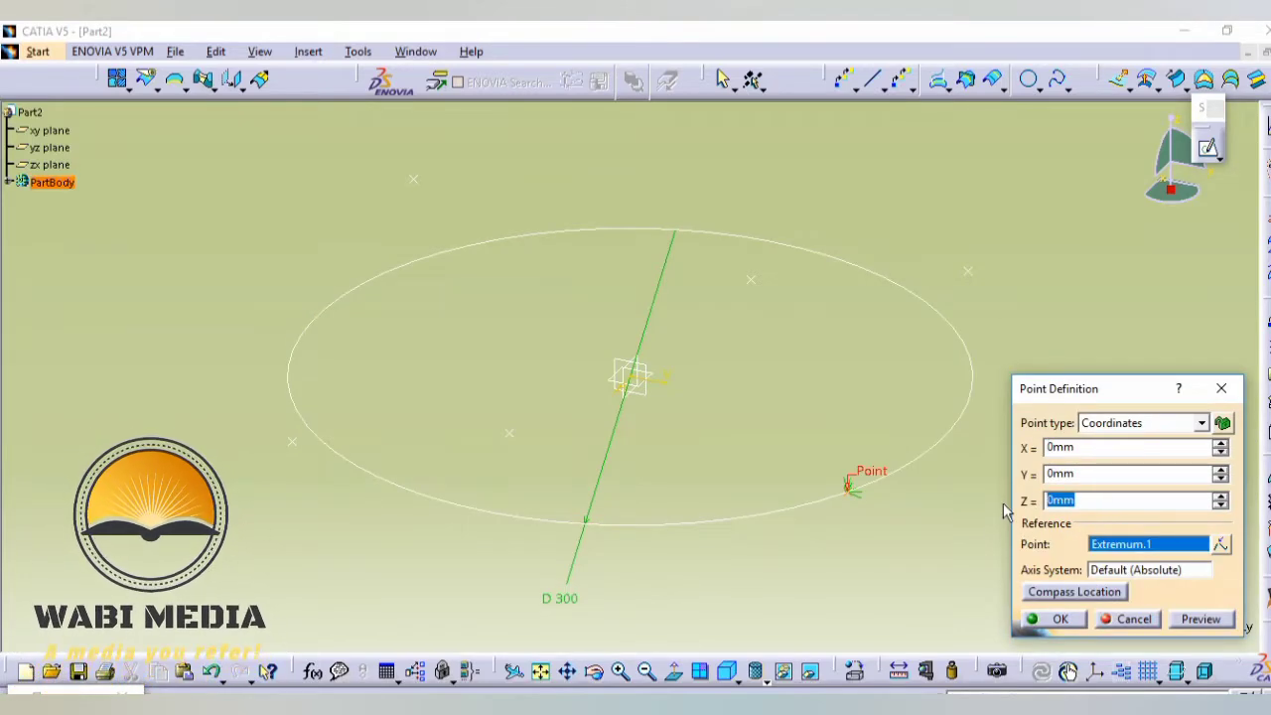
{"action": "type", "text": "-20"}
{"action": "key", "text": "Return"}
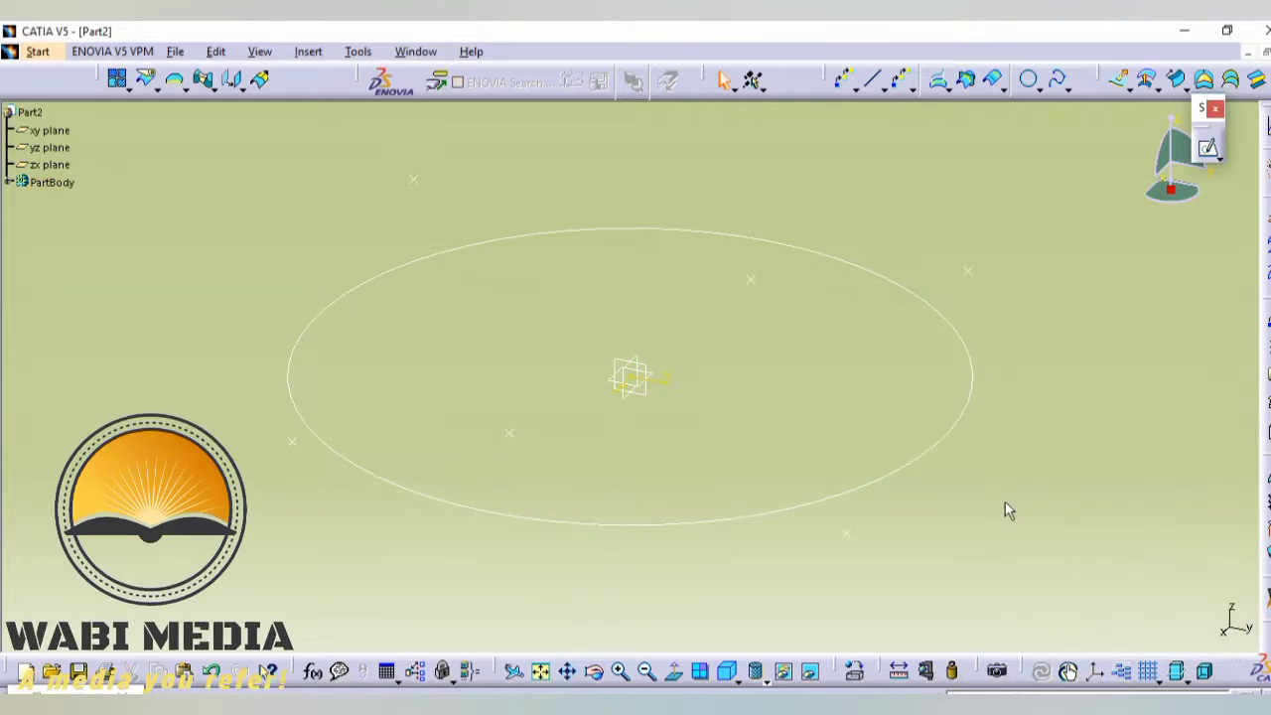
- Hide the 300 mm circle sketch, leaving the six offset points in view
{"action": "left_click", "coordinate": [922, 457]}
{"action": "right_click", "coordinate": [922, 458]}
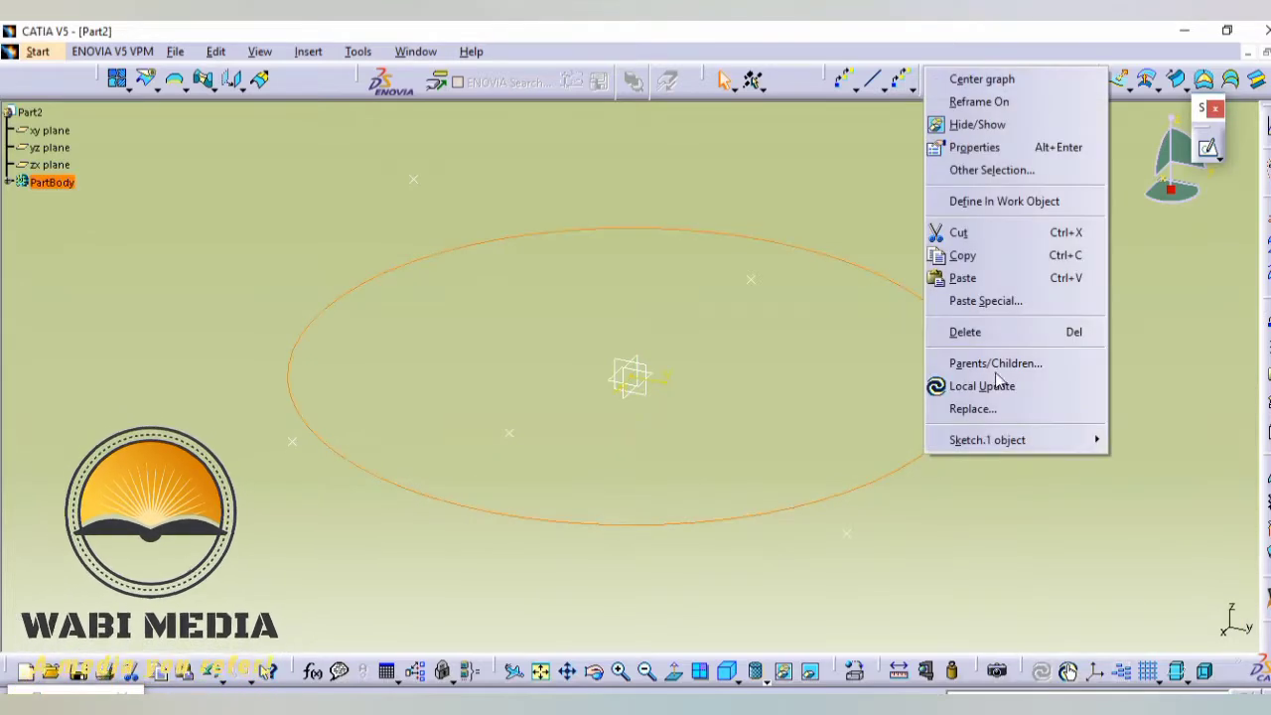
{"action": "left_click", "coordinate": [1006, 119]}
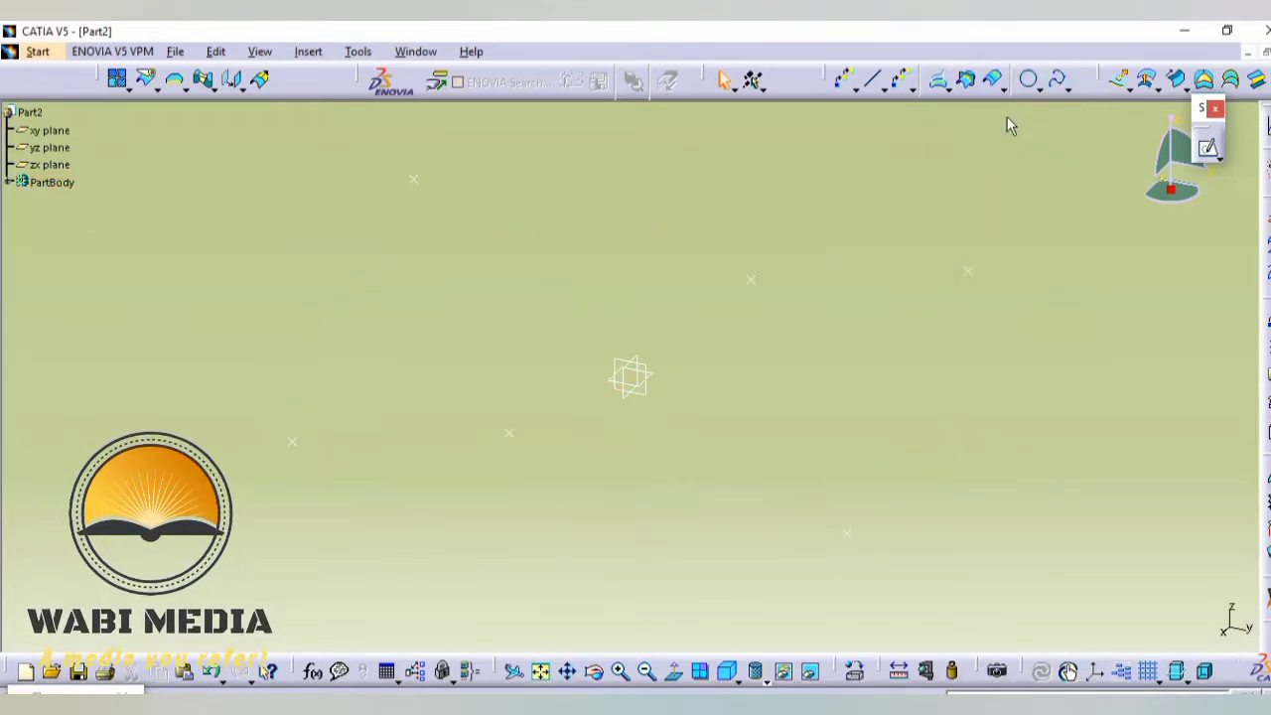
- Create a closed spline through the six offset points, taken in order around the loop starting from the far-left point
{"action": "left_click", "coordinate": [1061, 87]}
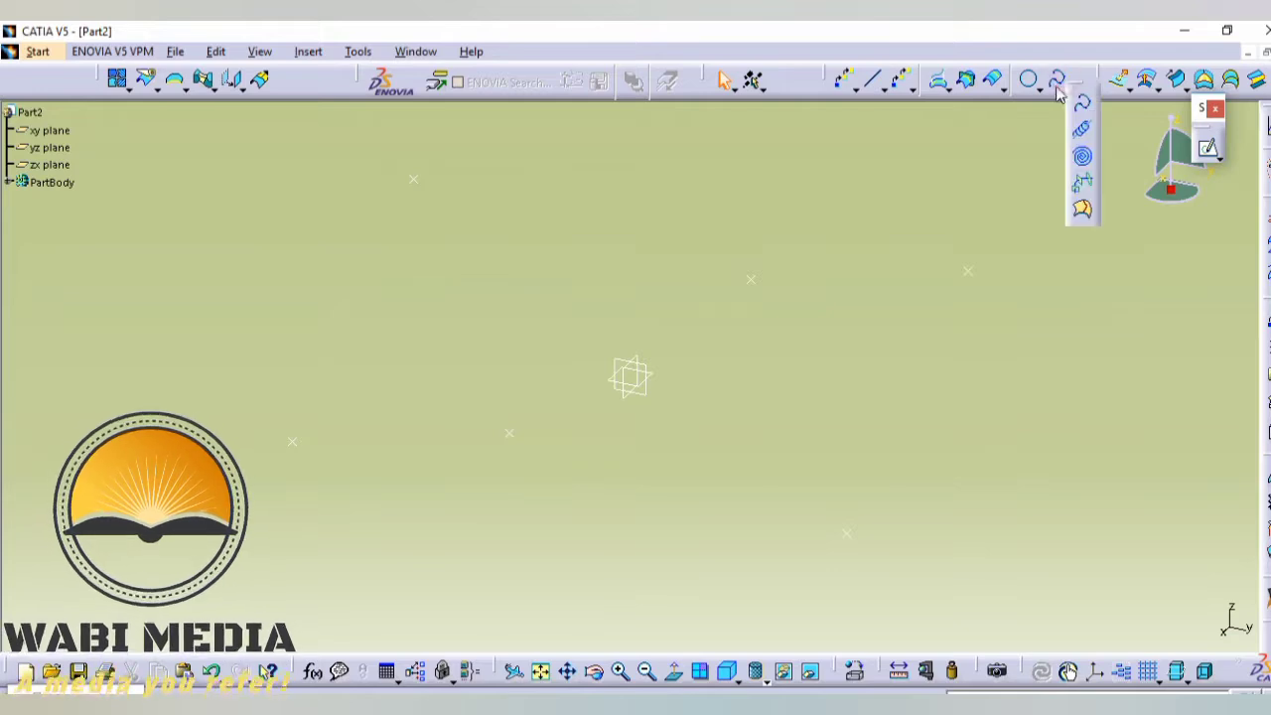
{"action": "left_click", "coordinate": [1082, 110]}
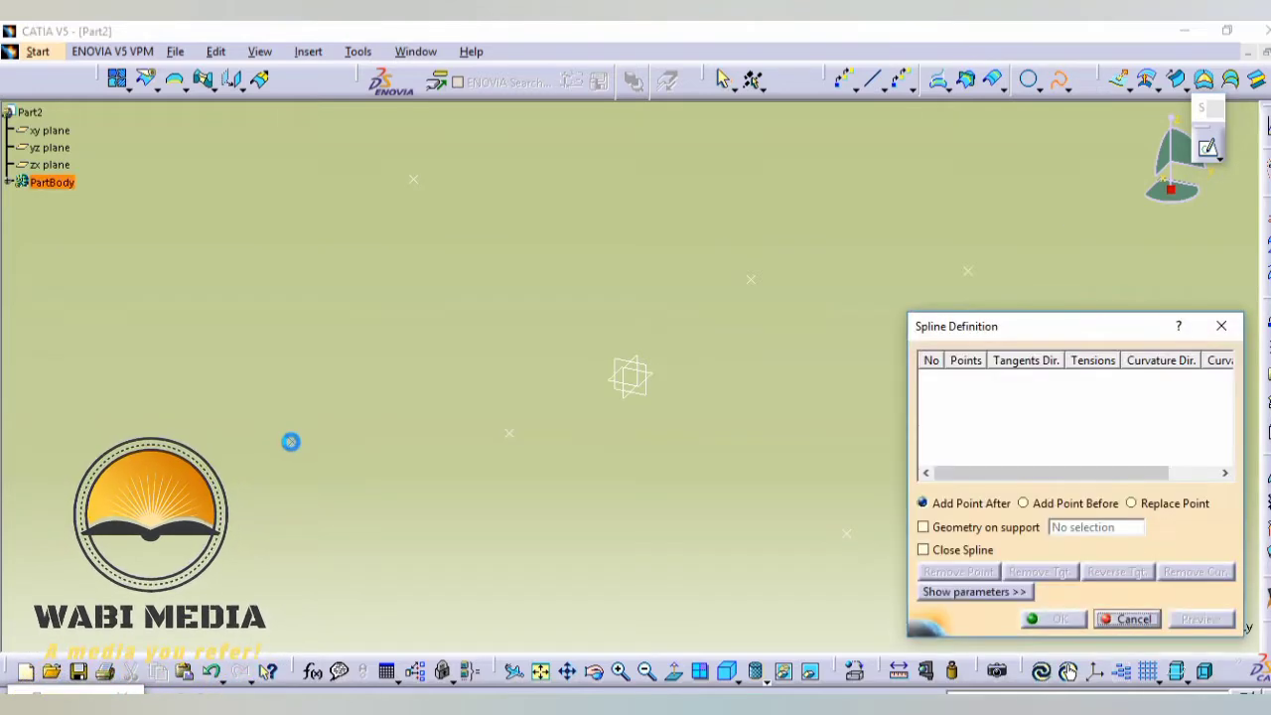
{"action": "left_click", "coordinate": [294, 440]}
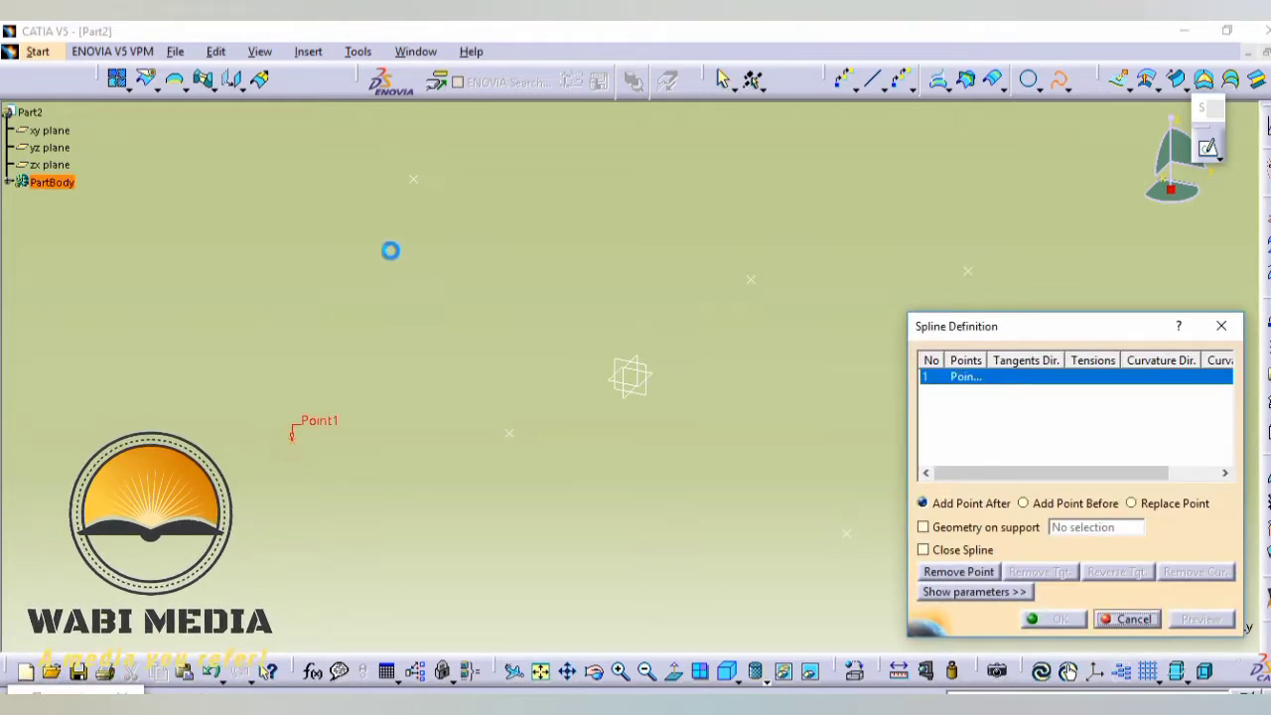
{"action": "left_click", "coordinate": [416, 178]}
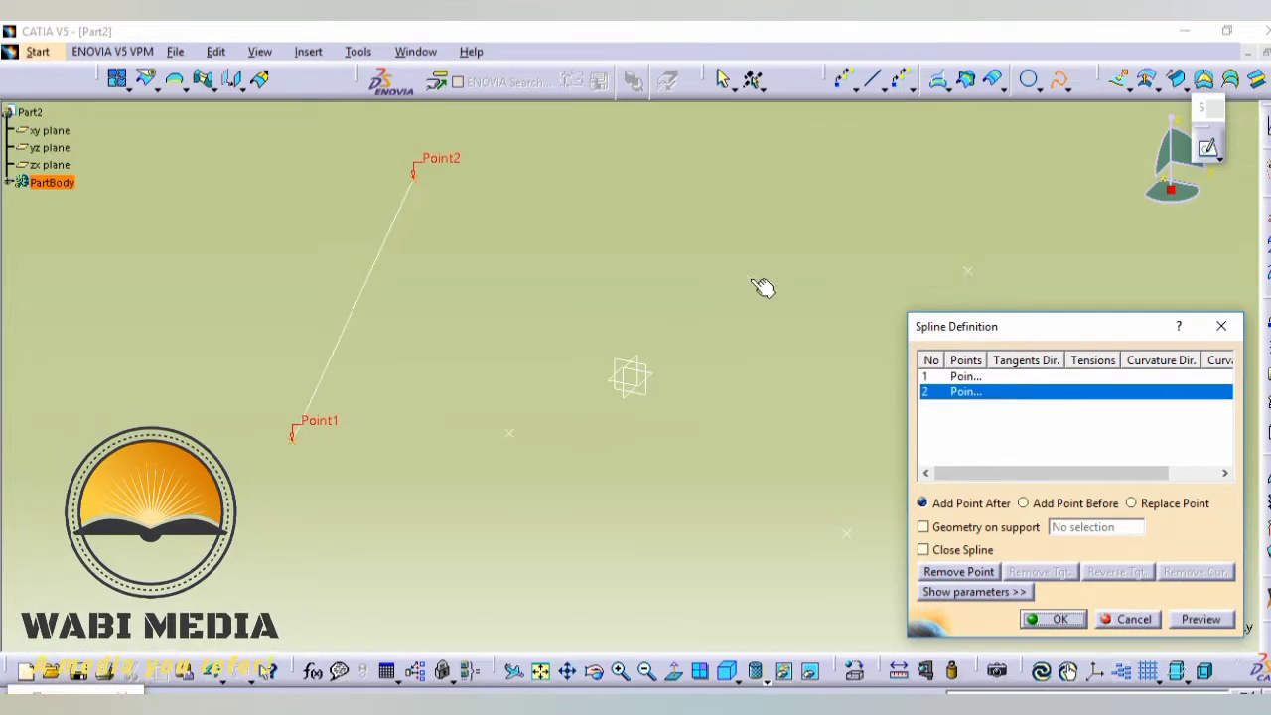
{"action": "left_click", "coordinate": [752, 279]}
{"action": "middle_click_drag", "start_coordinate": [722, 313], "coordinate": [703, 400], "text": "ctrl"}
{"action": "middle_click_drag", "start_coordinate": [673, 362], "coordinate": [492, 268]}
{"action": "left_click", "coordinate": [665, 216]}
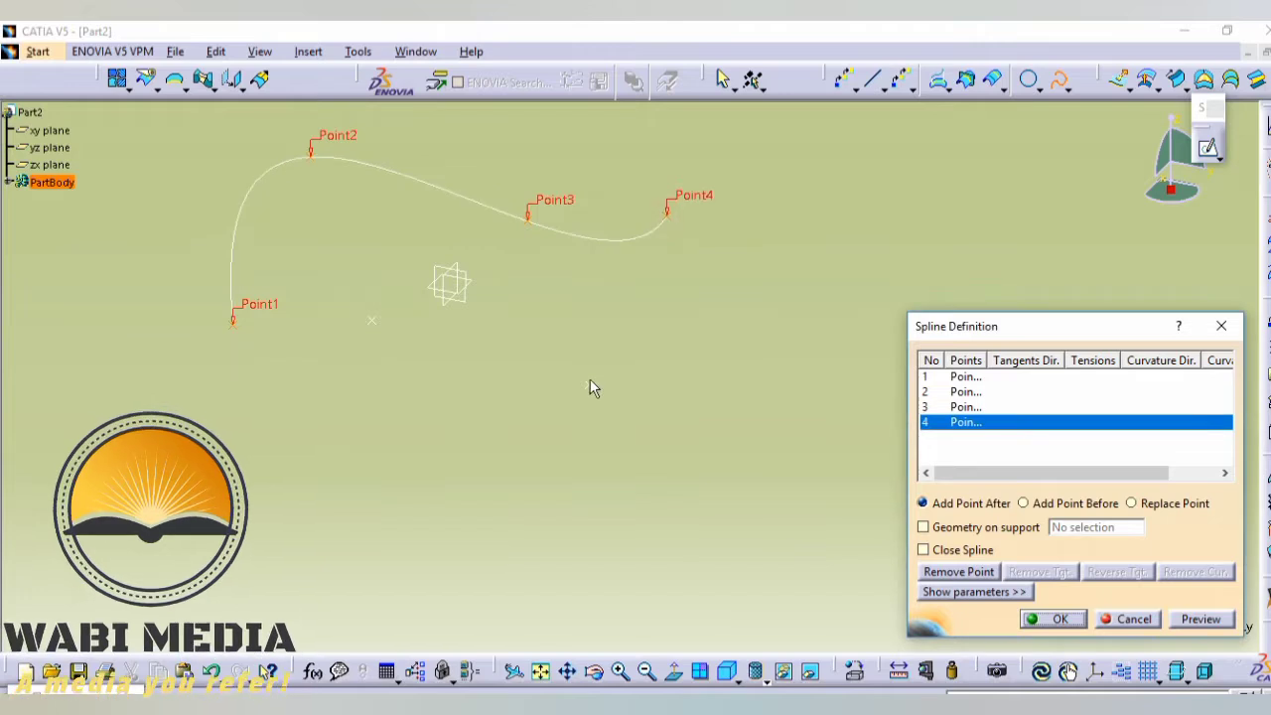
{"action": "left_click", "coordinate": [590, 377]}
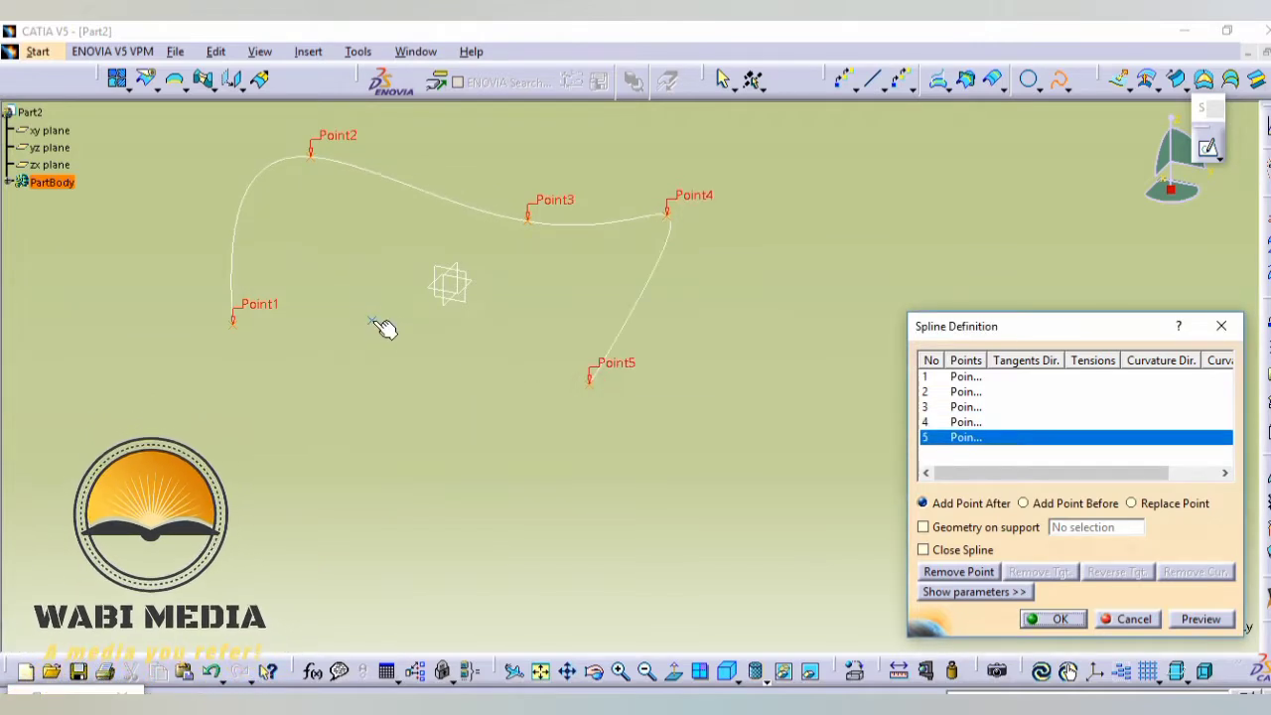
{"action": "left_click", "coordinate": [373, 317]}
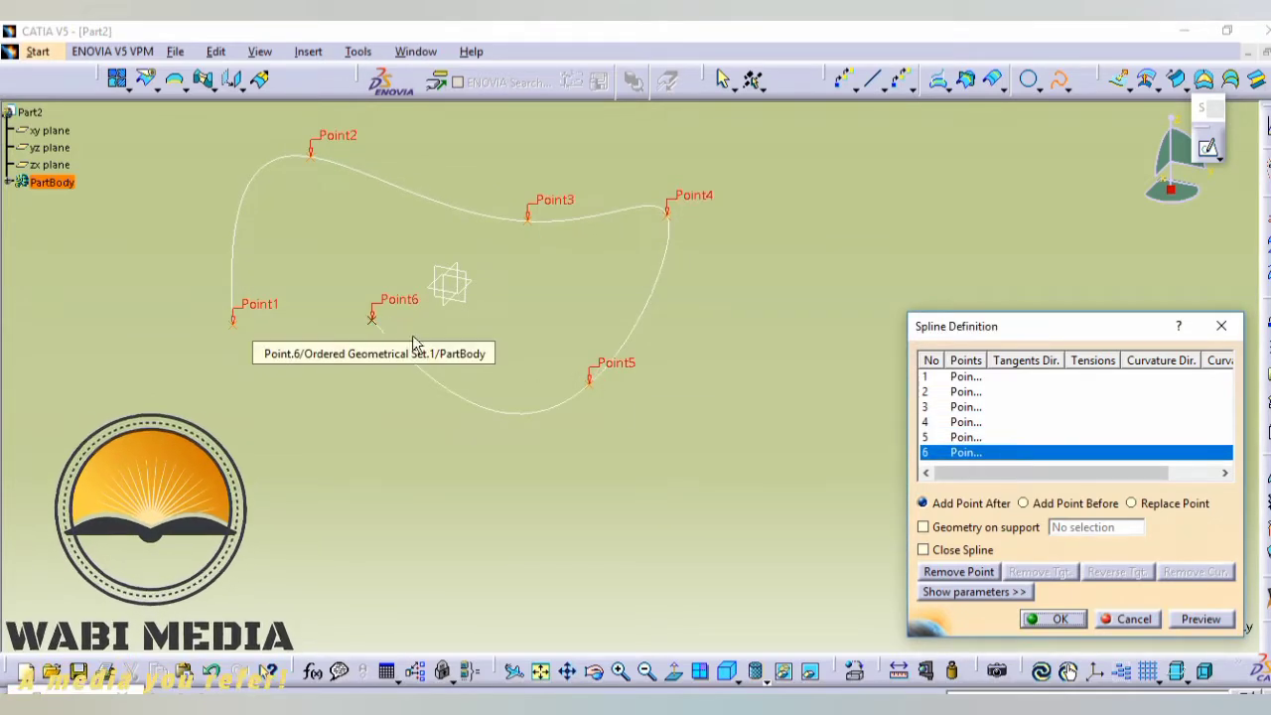
{"action": "left_click", "coordinate": [923, 552]}
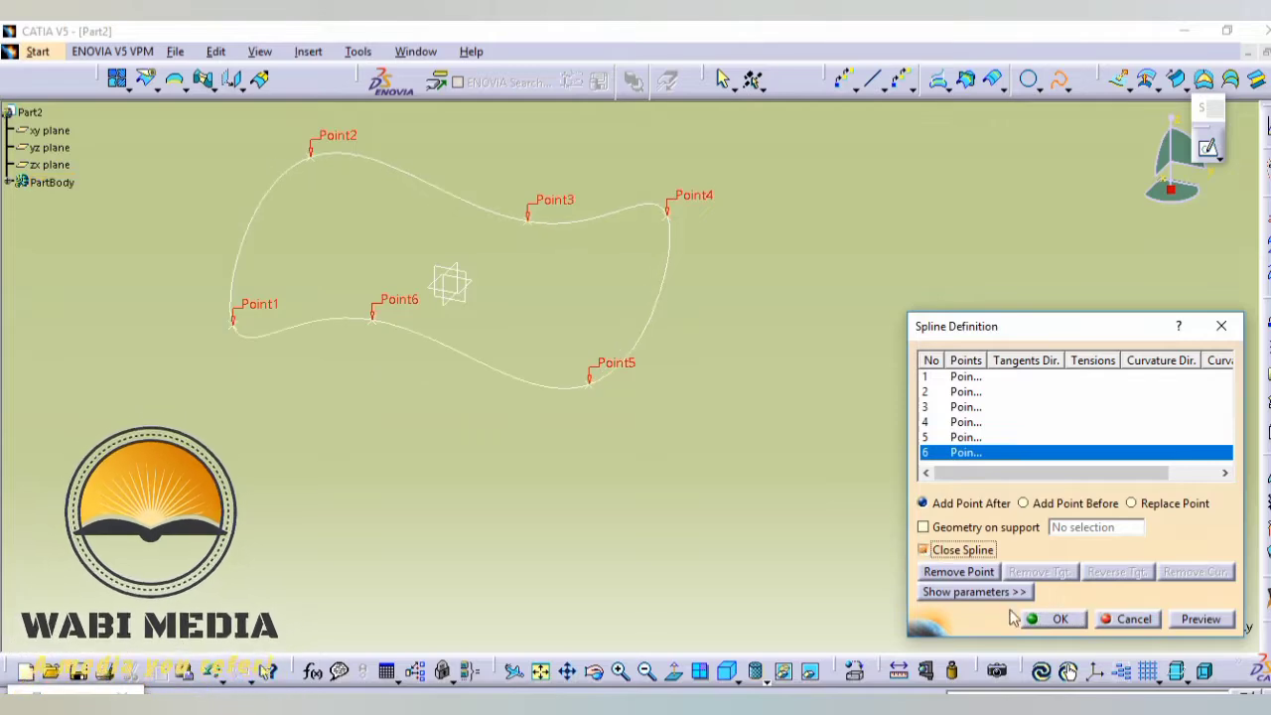
{"action": "left_click", "coordinate": [1062, 620]}
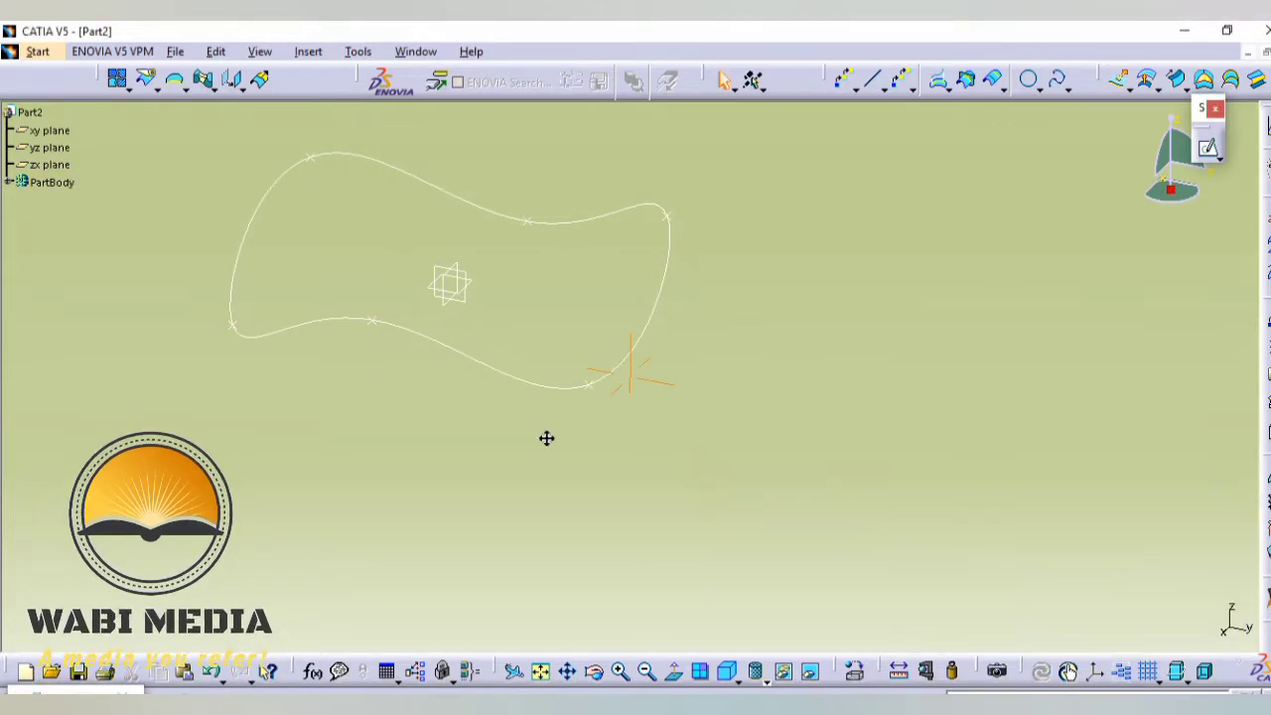
- Fill the closed wavy spline with a surface
{"action": "middle_click_drag", "start_coordinate": [546, 437], "coordinate": [785, 404]}
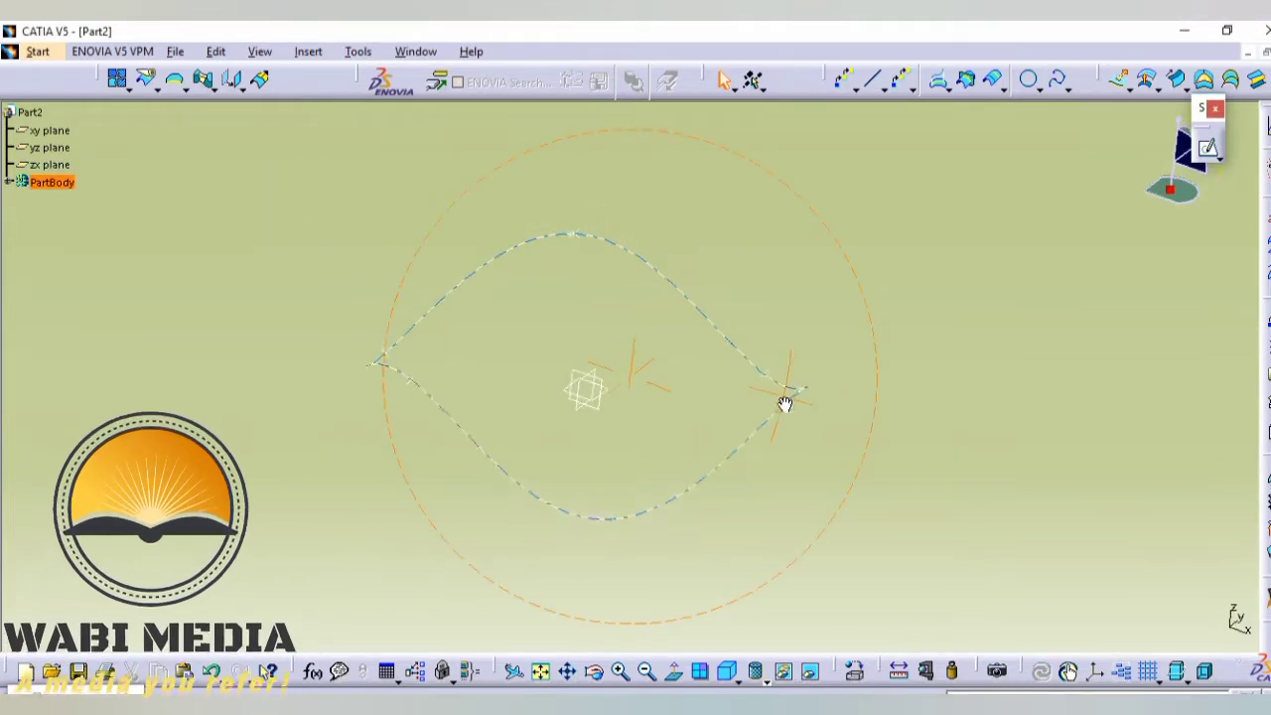
{"action": "left_click", "coordinate": [1202, 84]}
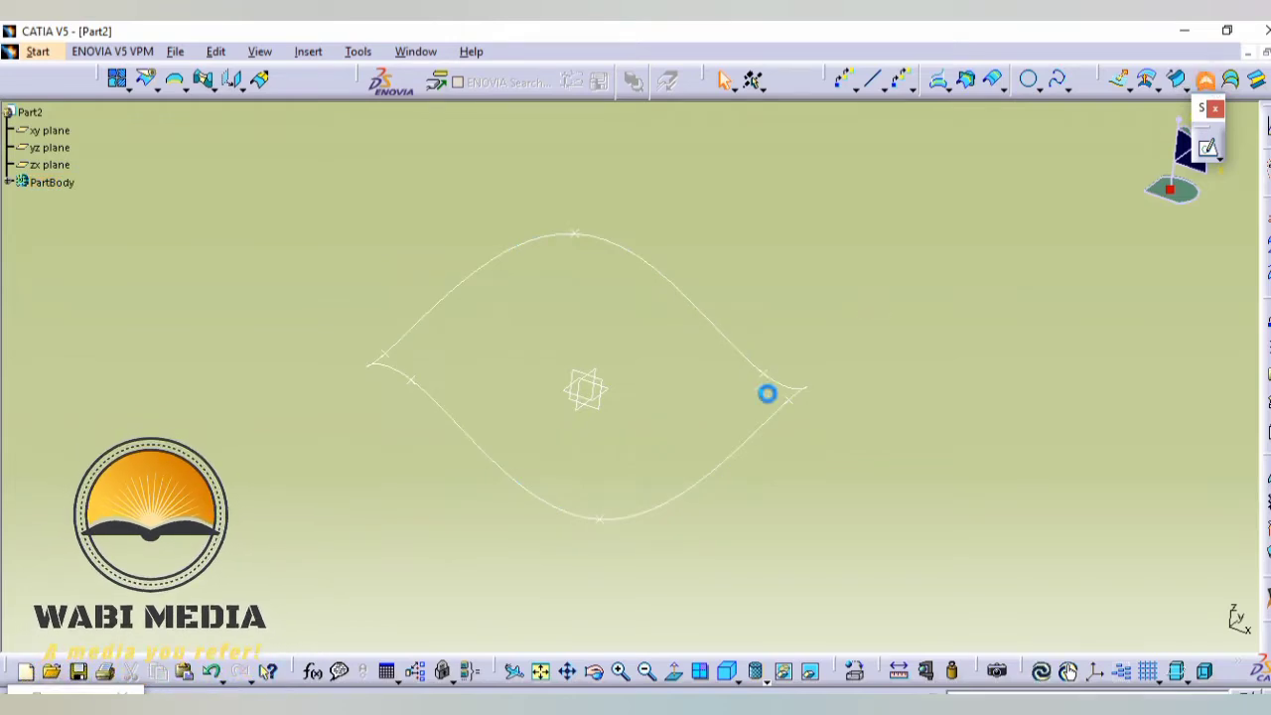
{"action": "left_click", "coordinate": [764, 437]}
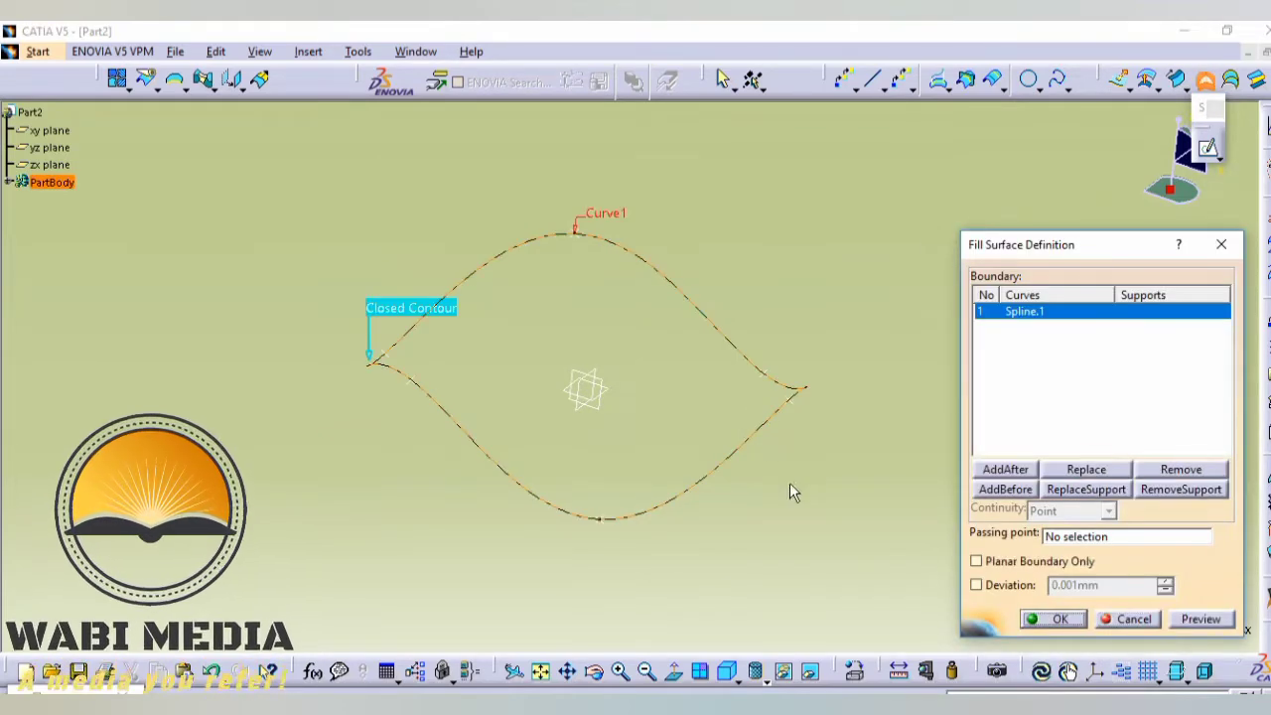
{"action": "left_click", "coordinate": [1030, 618]}
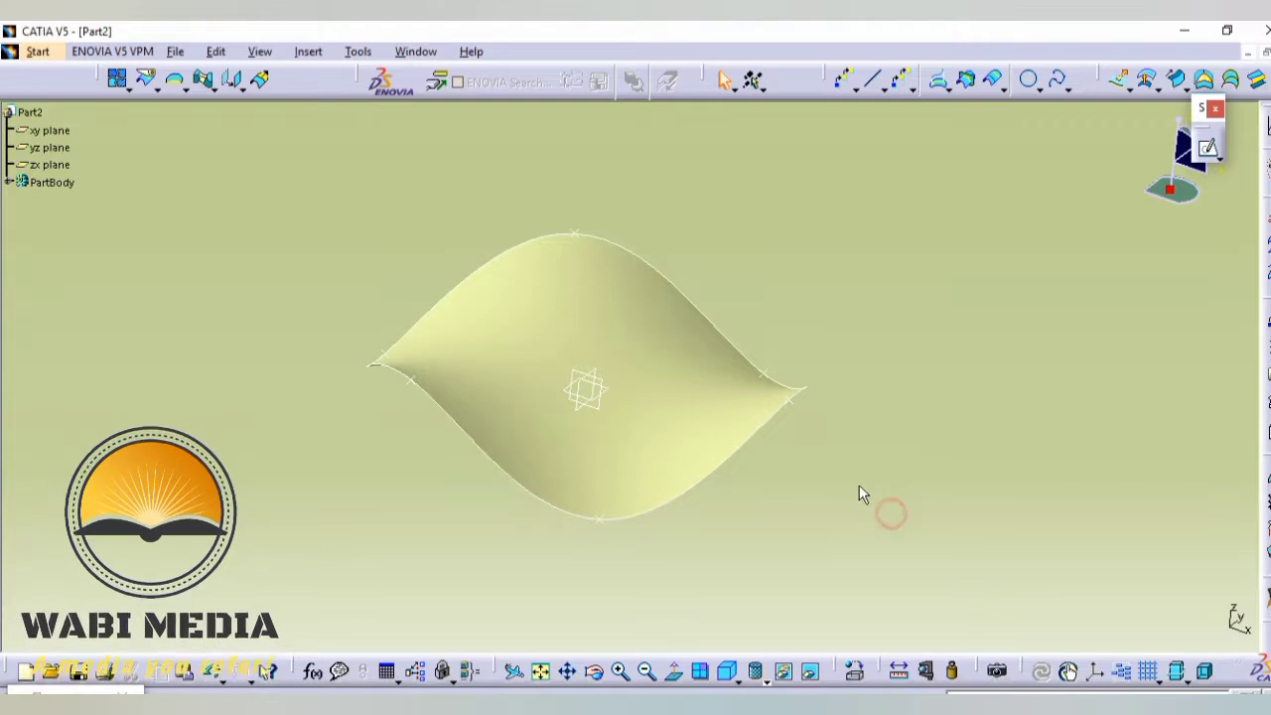
- Create a plane offset 150 mm above the xy plane
{"action": "middle_click_drag", "start_coordinate": [858, 494], "coordinate": [837, 261]}
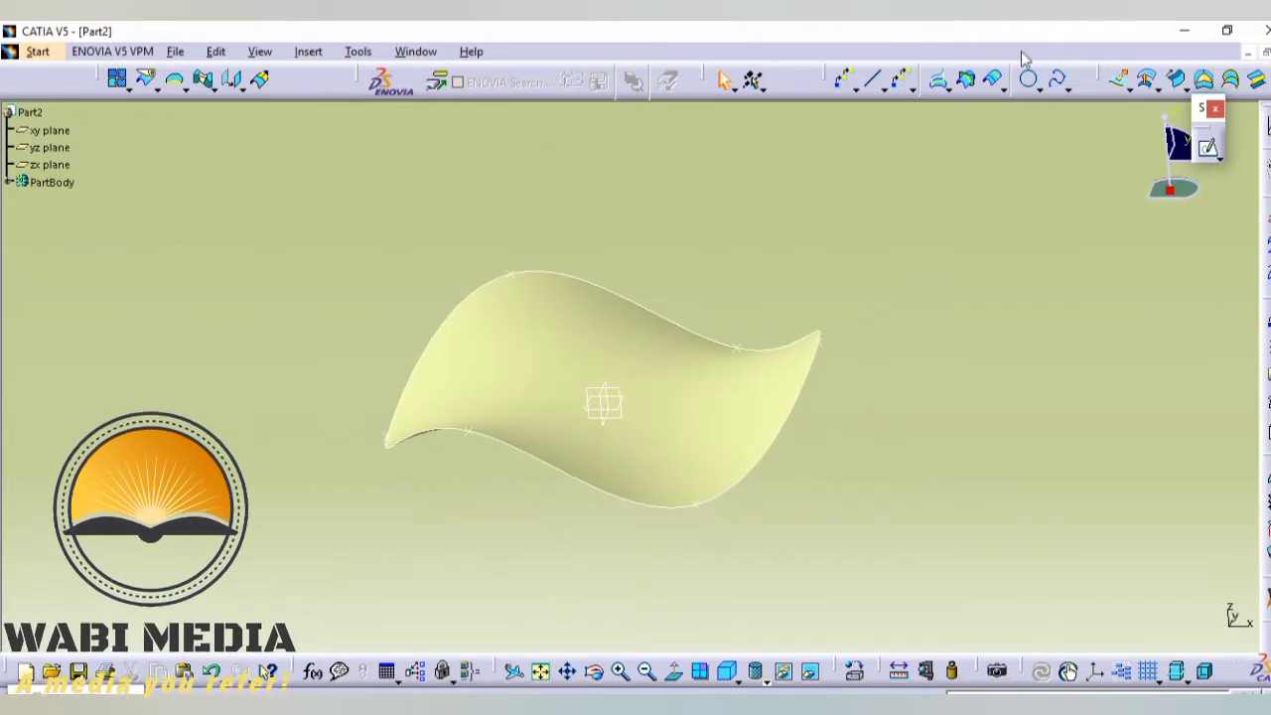
{"action": "left_click", "coordinate": [915, 88]}
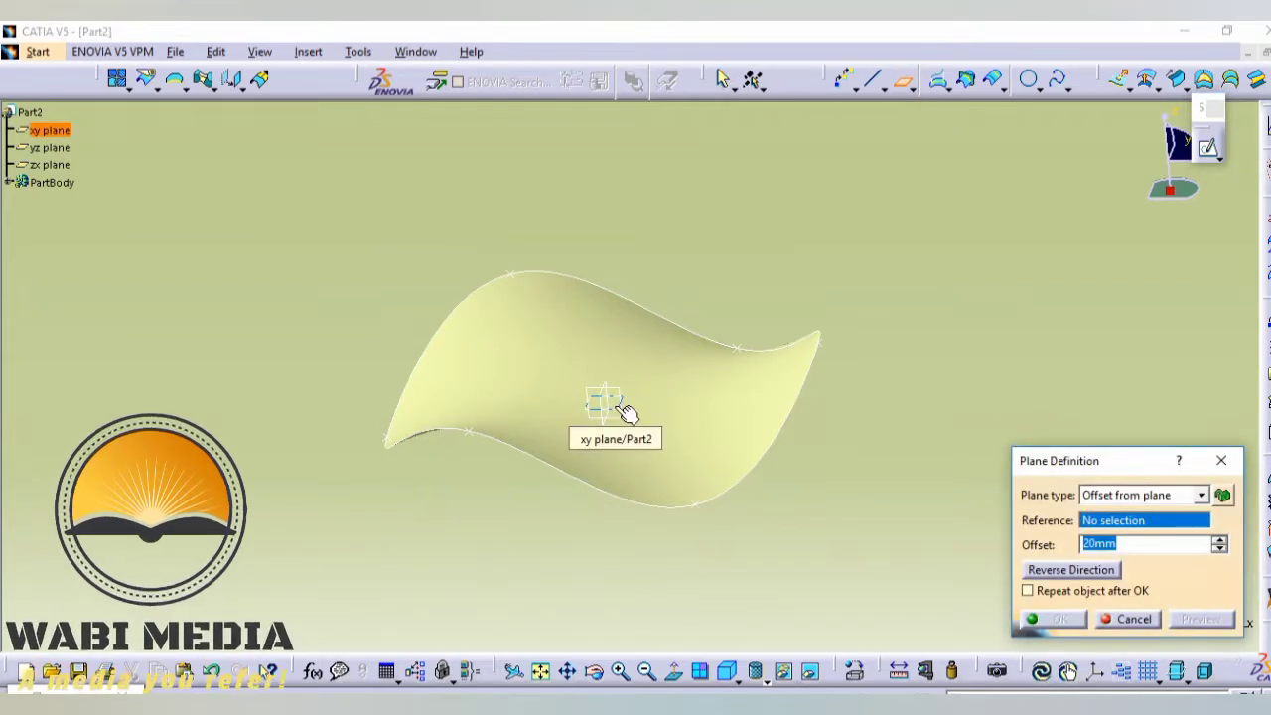
{"action": "left_click", "coordinate": [616, 407]}
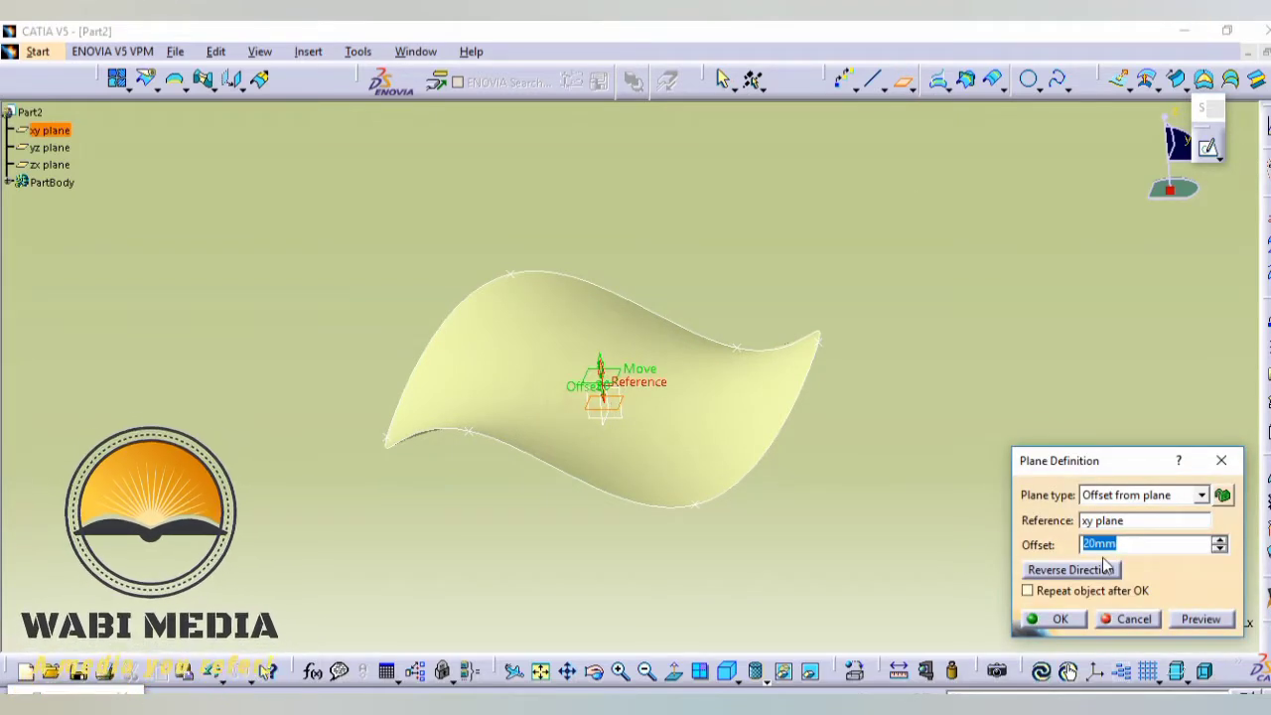
{"action": "type", "text": "150"}
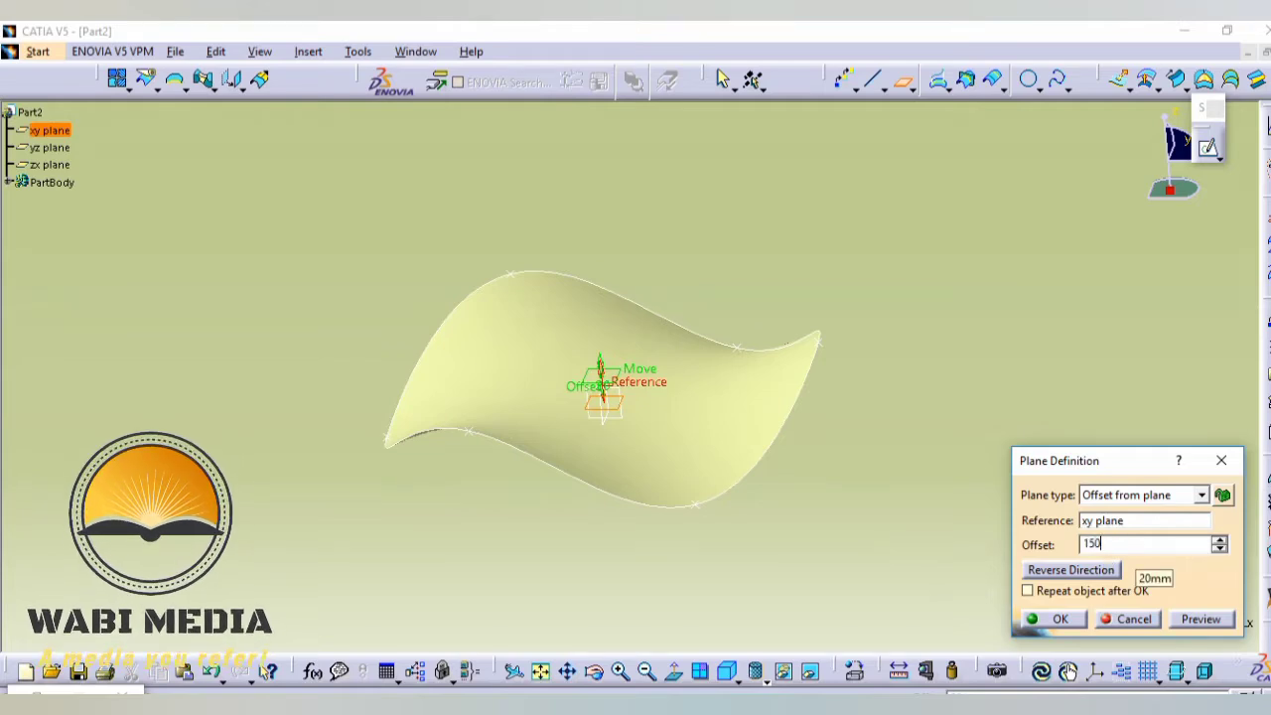
{"action": "key", "text": "Return"}
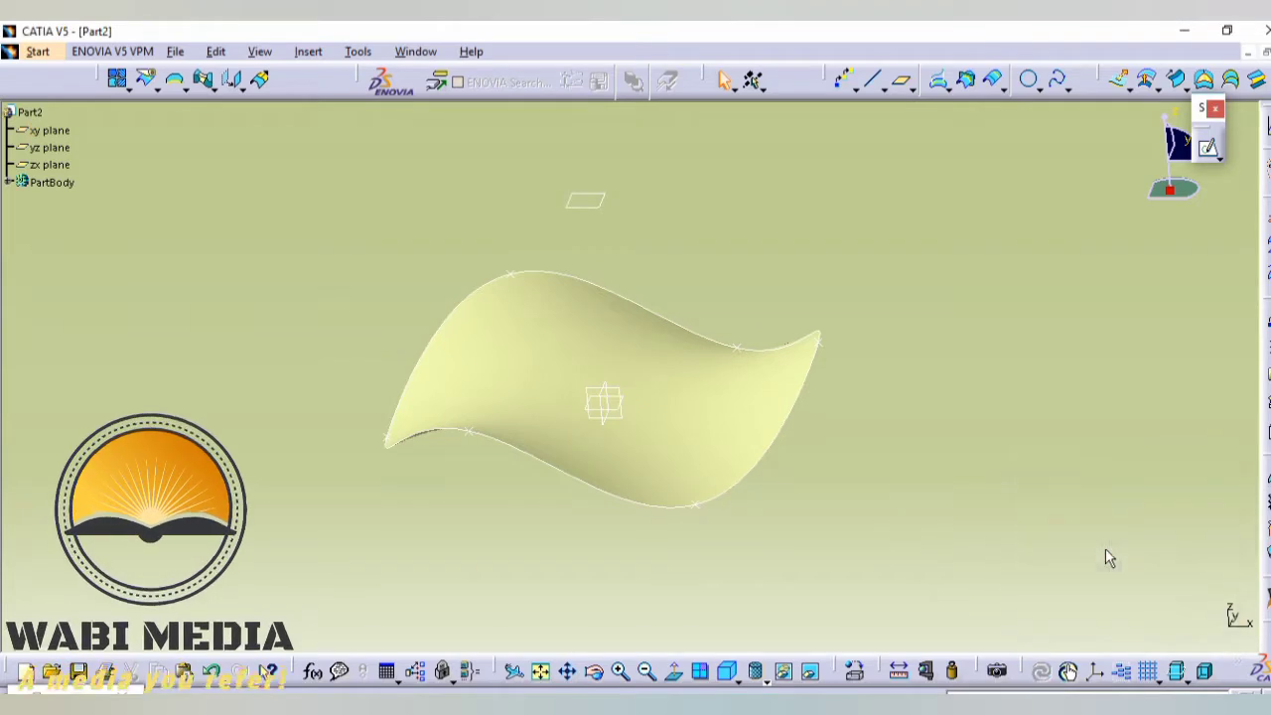
- Sketch a circle centred on the origin on the offset plane, about half the diameter of the wavy surface, and finish the sketch
{"action": "left_click", "coordinate": [596, 205]}
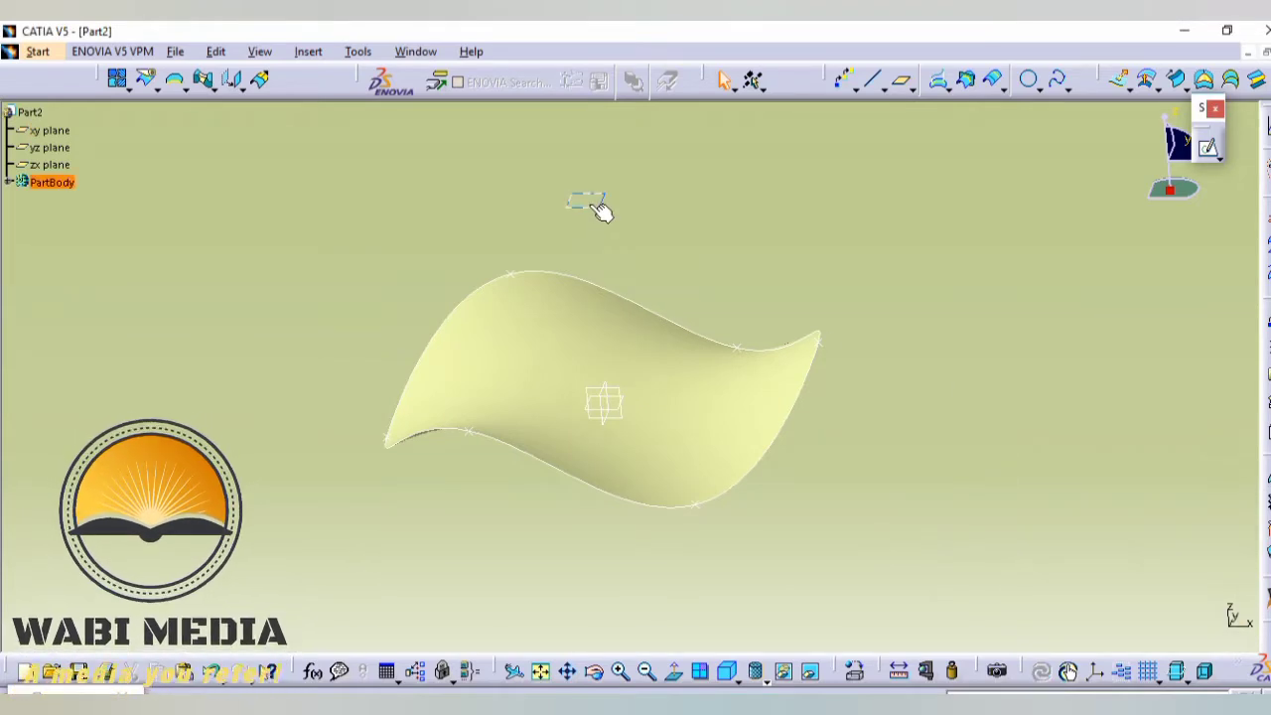
{"action": "left_click", "coordinate": [1207, 149]}
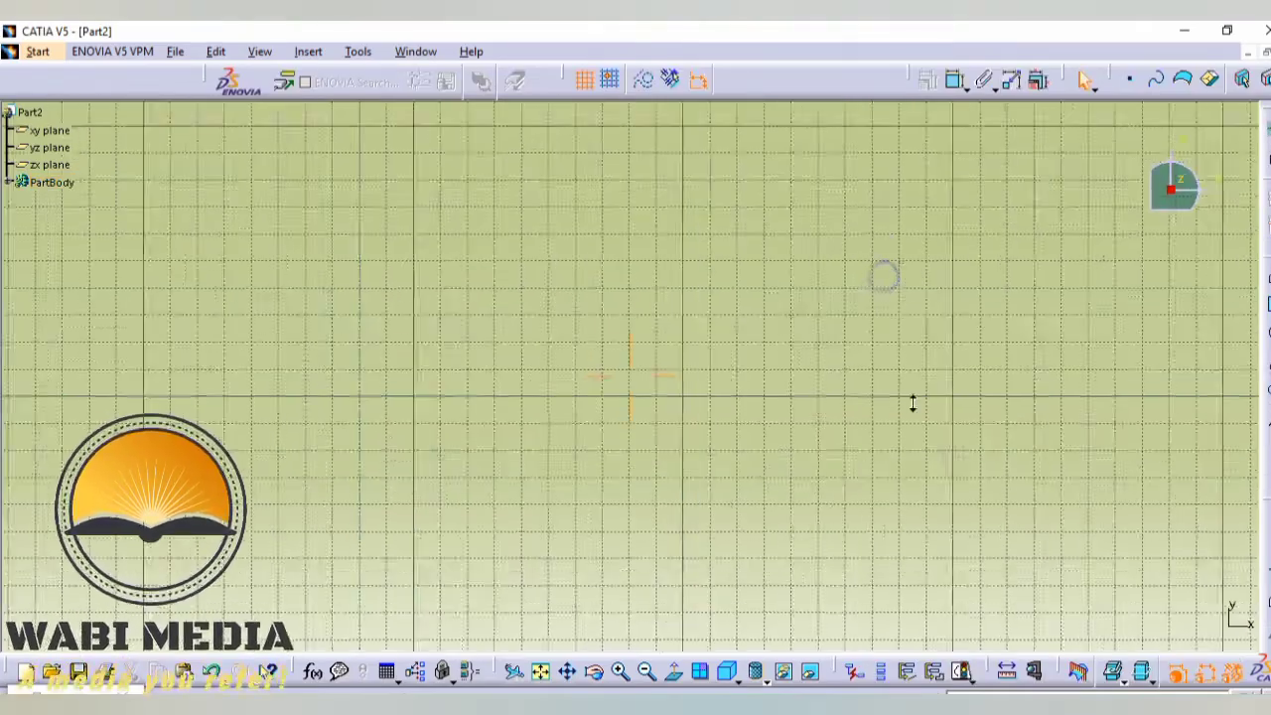
{"action": "middle_click_drag", "start_coordinate": [782, 369], "coordinate": [843, 464]}
{"action": "mouse_move", "coordinate": [752, 456]}
{"action": "middle_mouse_down"}
{"action": "mouse_move", "coordinate": [792, 361]}
{"action": "mouse_move", "coordinate": [699, 354]}
{"action": "middle_mouse_up"}
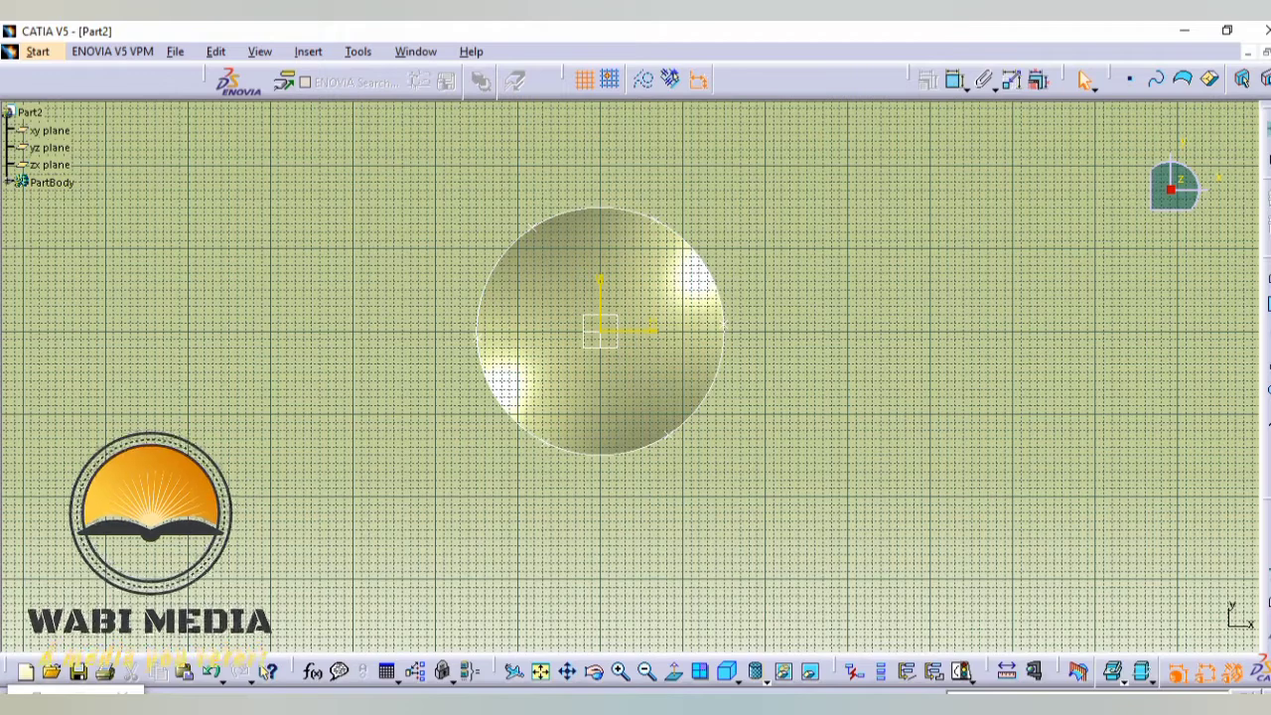
{"action": "left_click", "coordinate": [604, 331]}
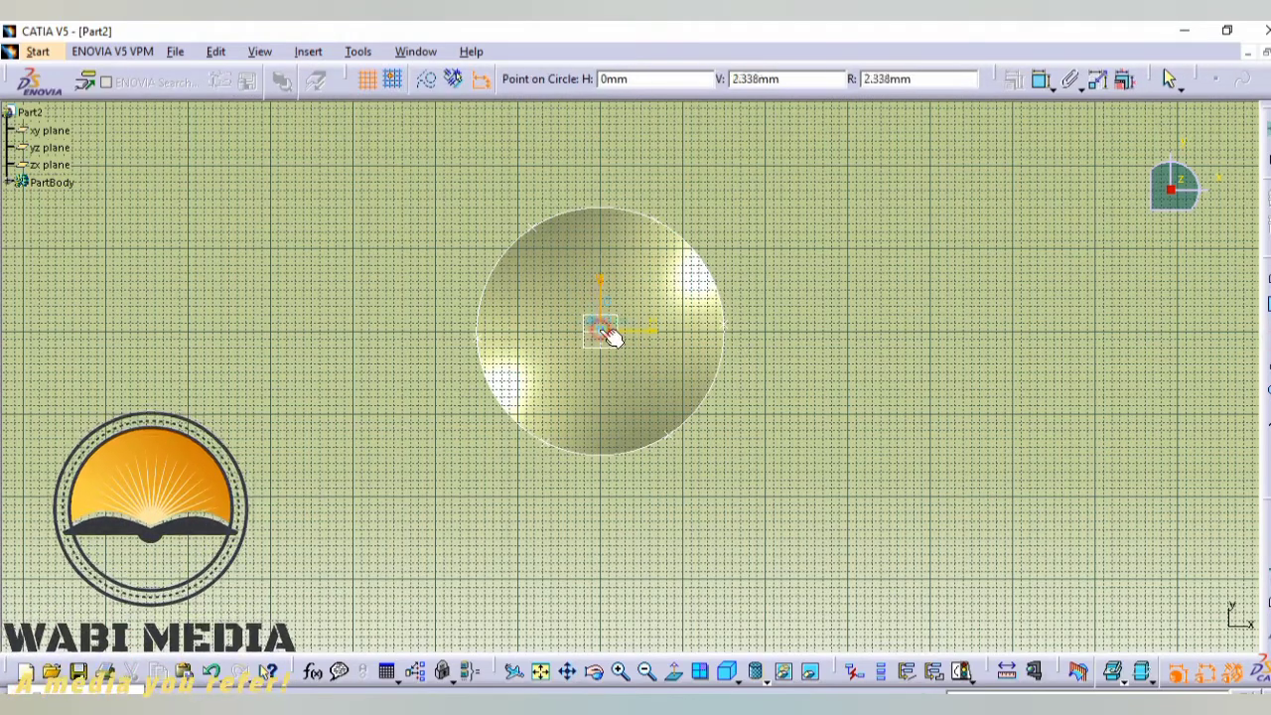
{"action": "left_click", "coordinate": [634, 274]}
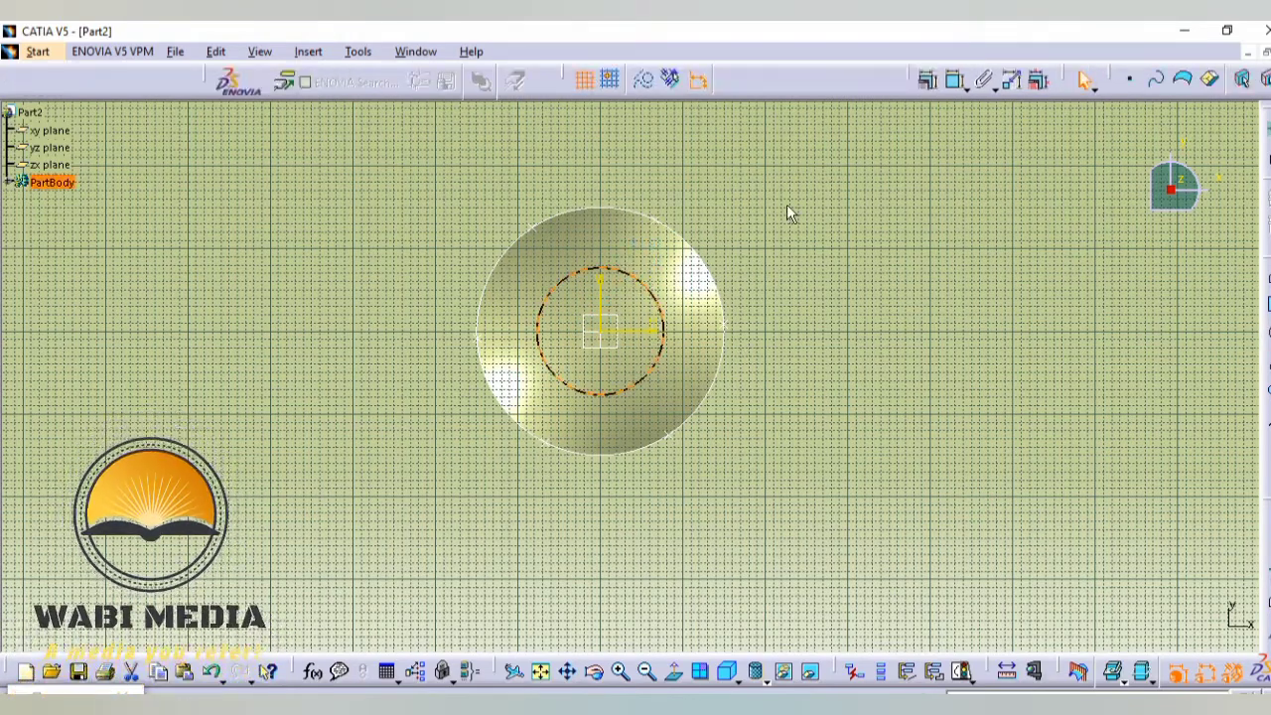
{"action": "left_click", "coordinate": [1268, 159]}
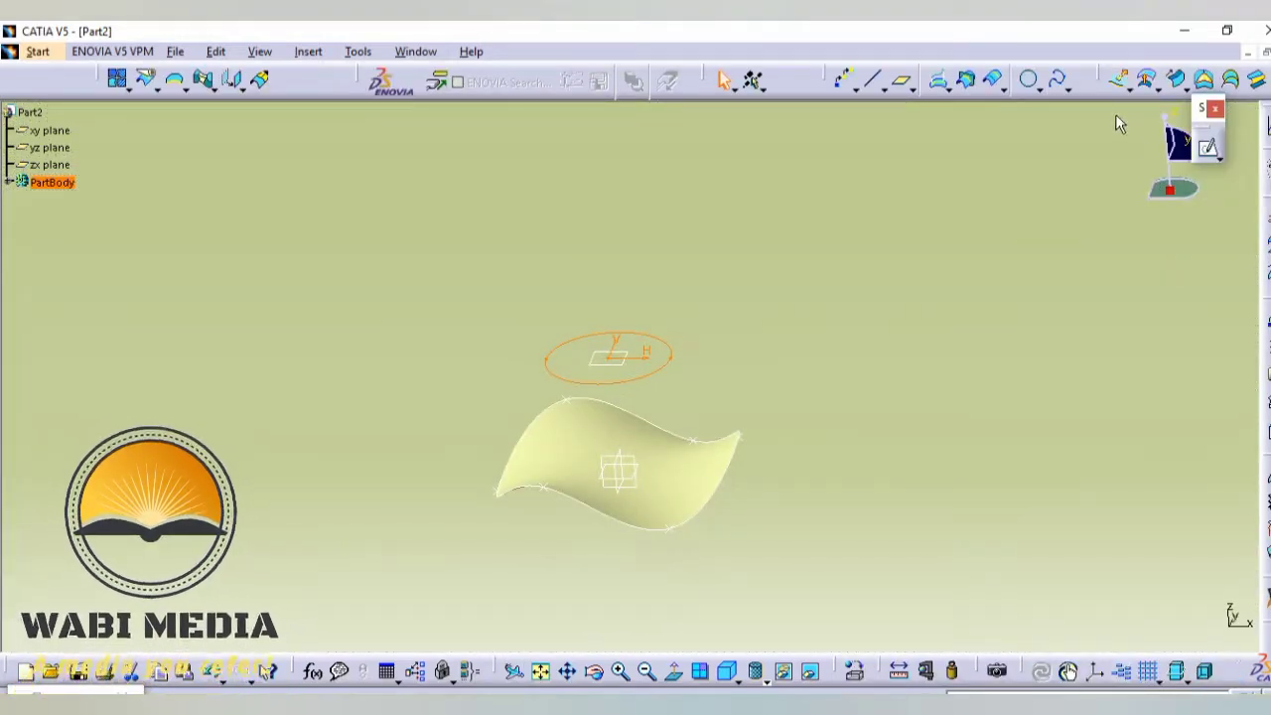
- Extrude the new circle as a surface downward, with Limit 1 as Up-to element ending at the wavy fill surface
{"action": "left_click", "coordinate": [1119, 83]}
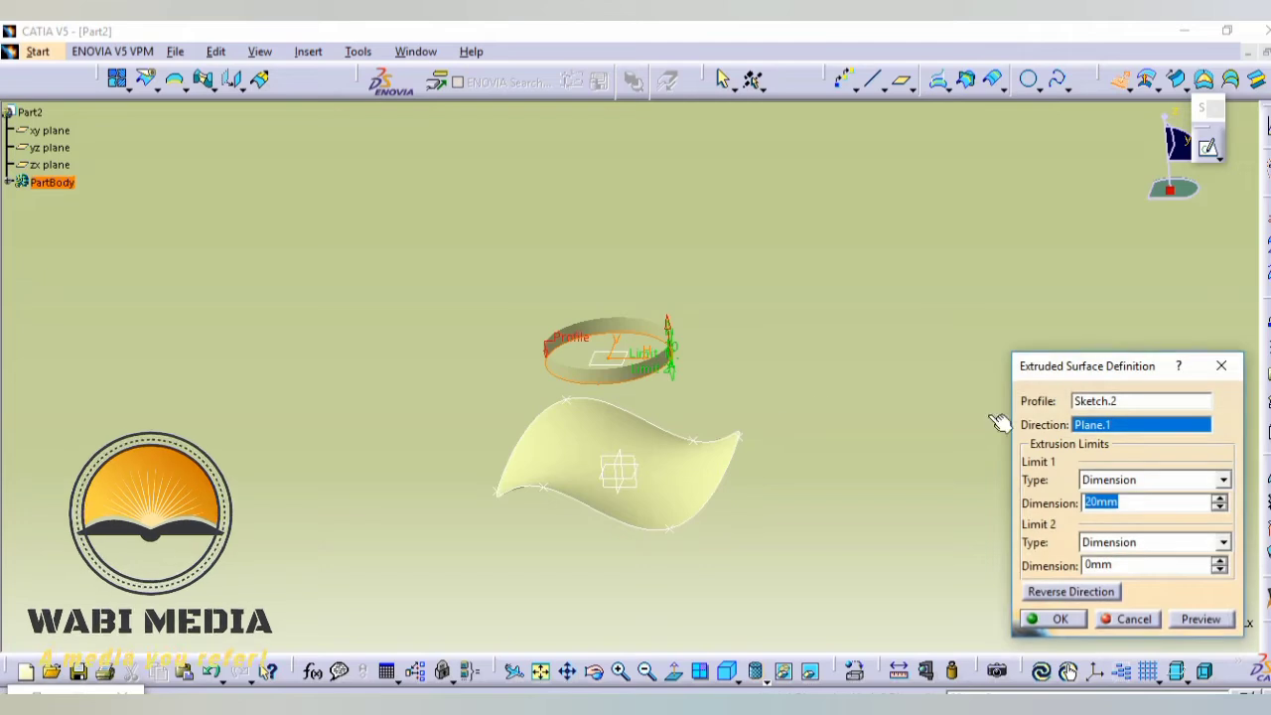
{"action": "left_click", "coordinate": [1035, 593]}
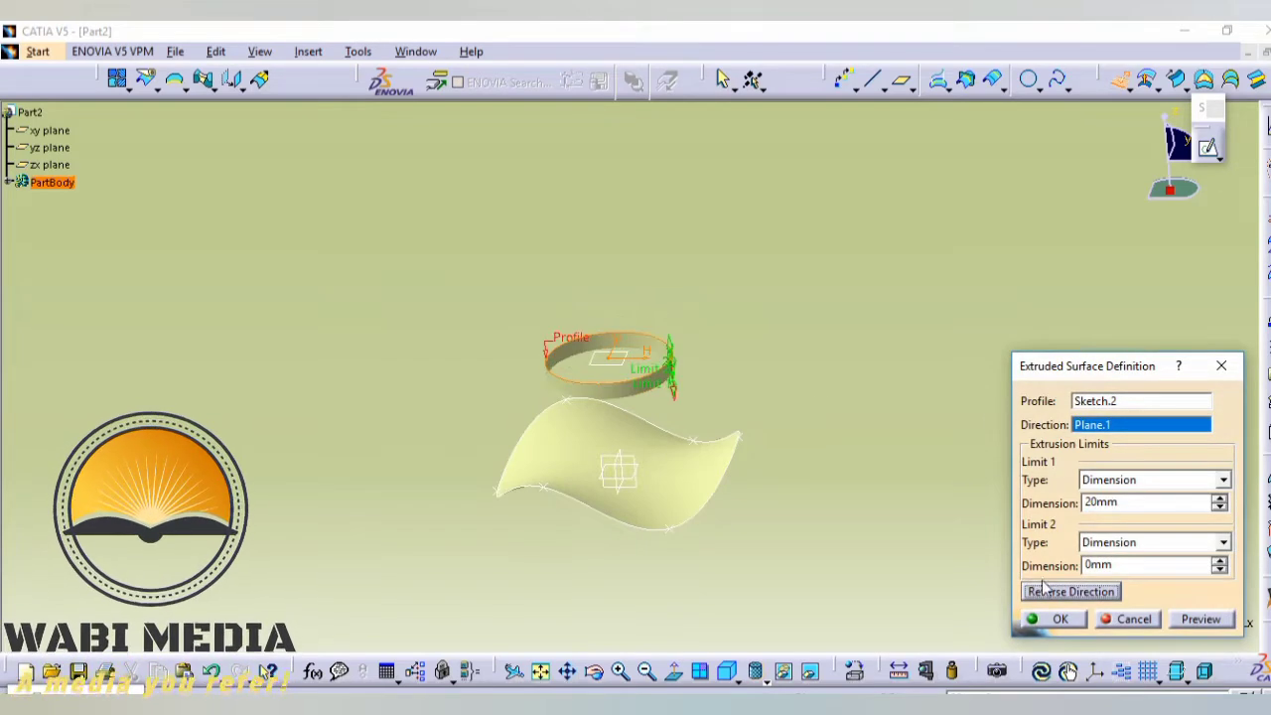
{"action": "left_click", "coordinate": [1220, 479]}
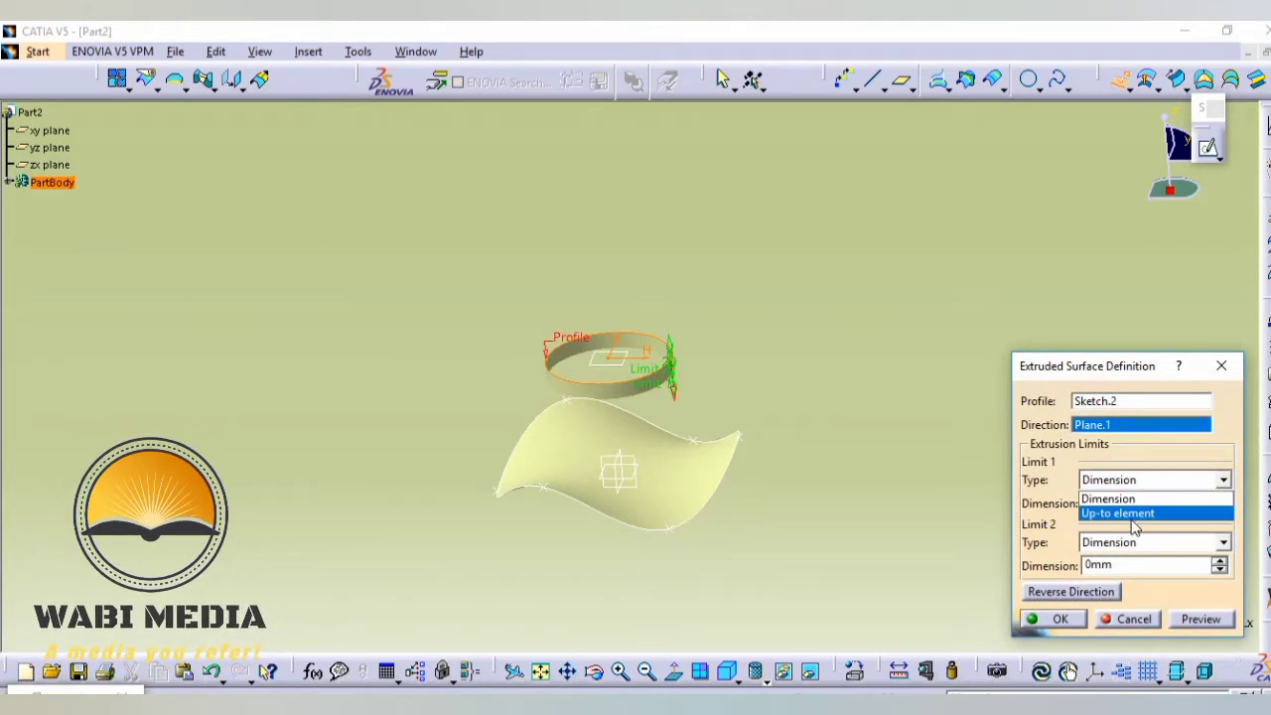
{"action": "left_click", "coordinate": [1122, 513]}
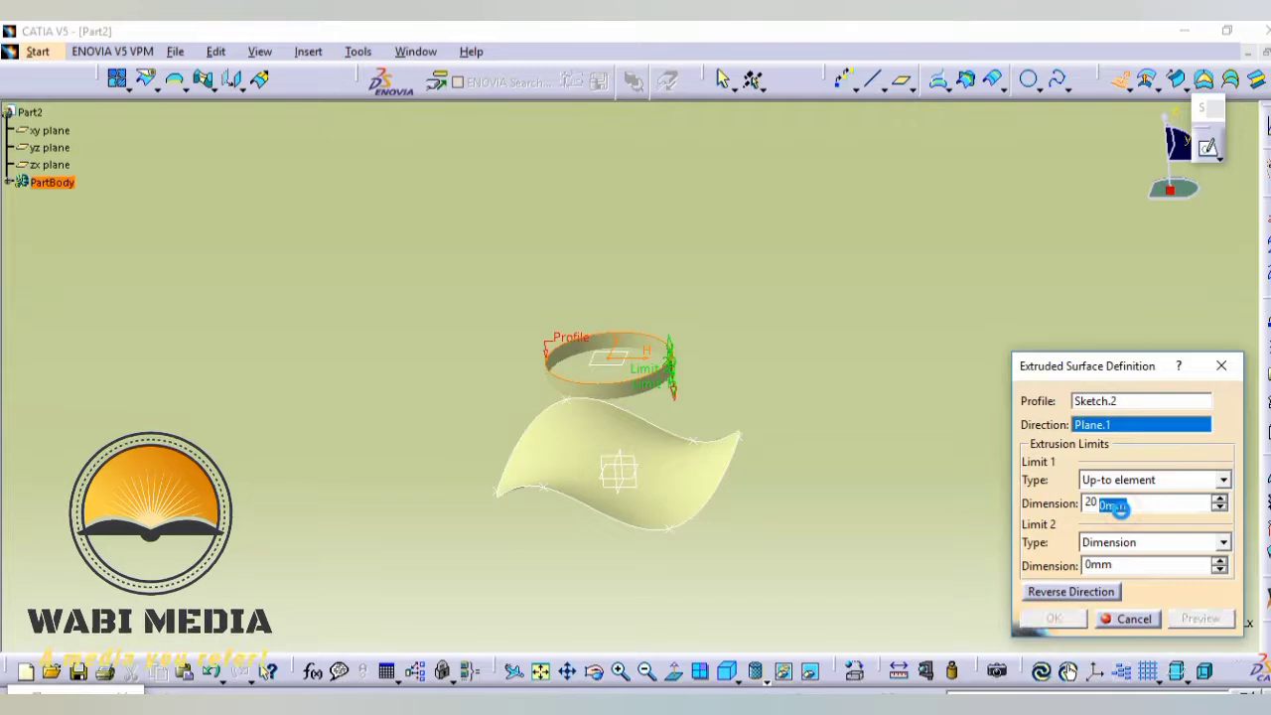
{"action": "left_click", "coordinate": [675, 501]}
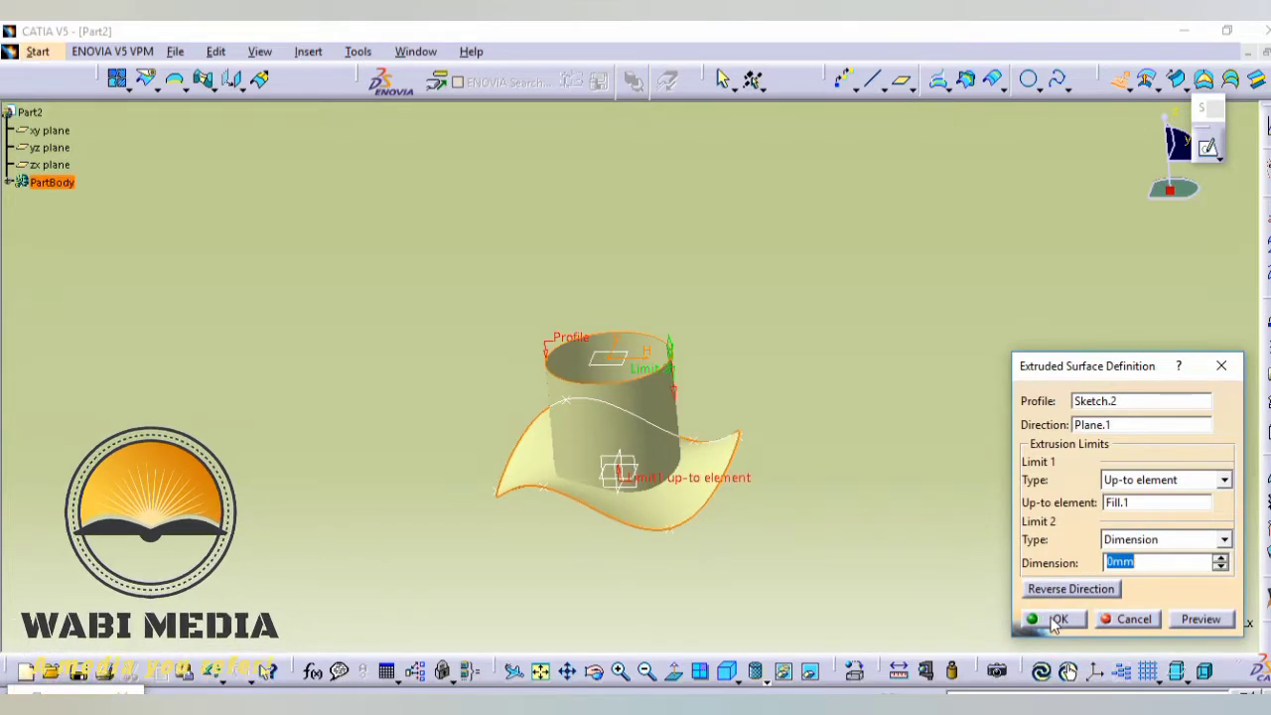
{"action": "left_click", "coordinate": [1057, 618]}
- Close the upper opening of the extruded cylinder with a fill surface bounded by the circle sketch
{"action": "left_click", "coordinate": [1203, 79]}
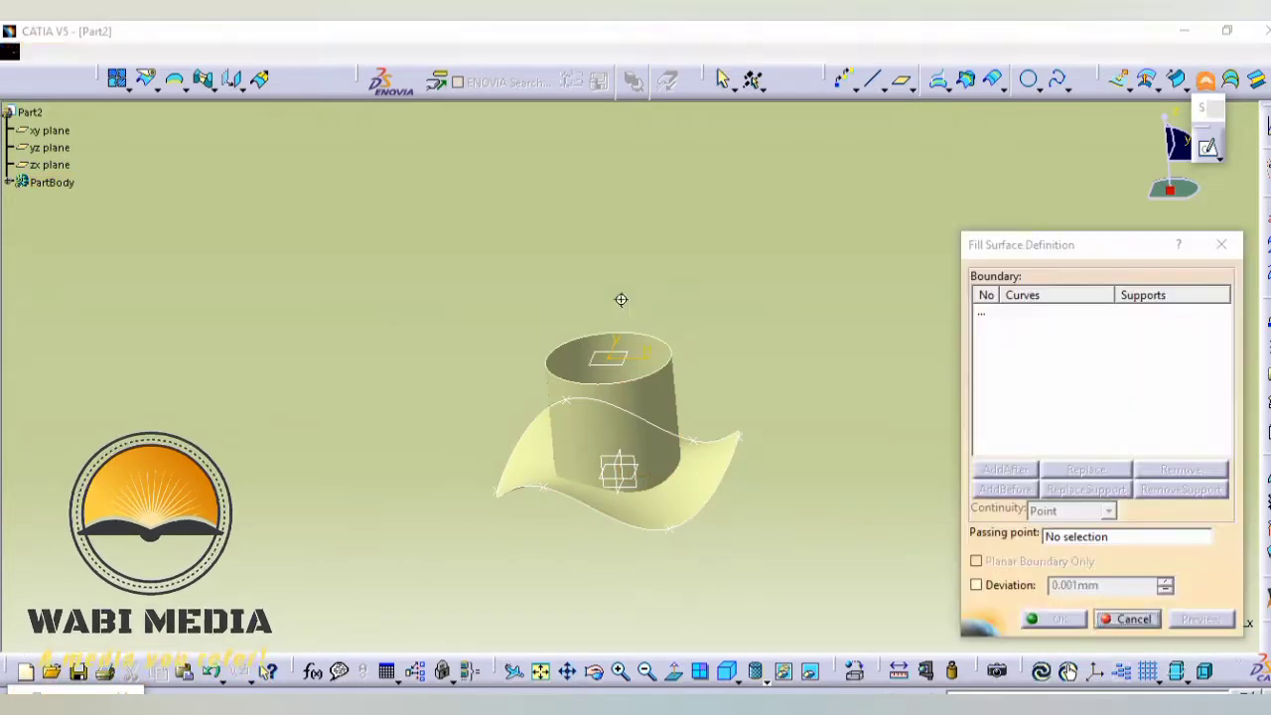
{"action": "middle_click_drag", "start_coordinate": [621, 298], "coordinate": [669, 366]}
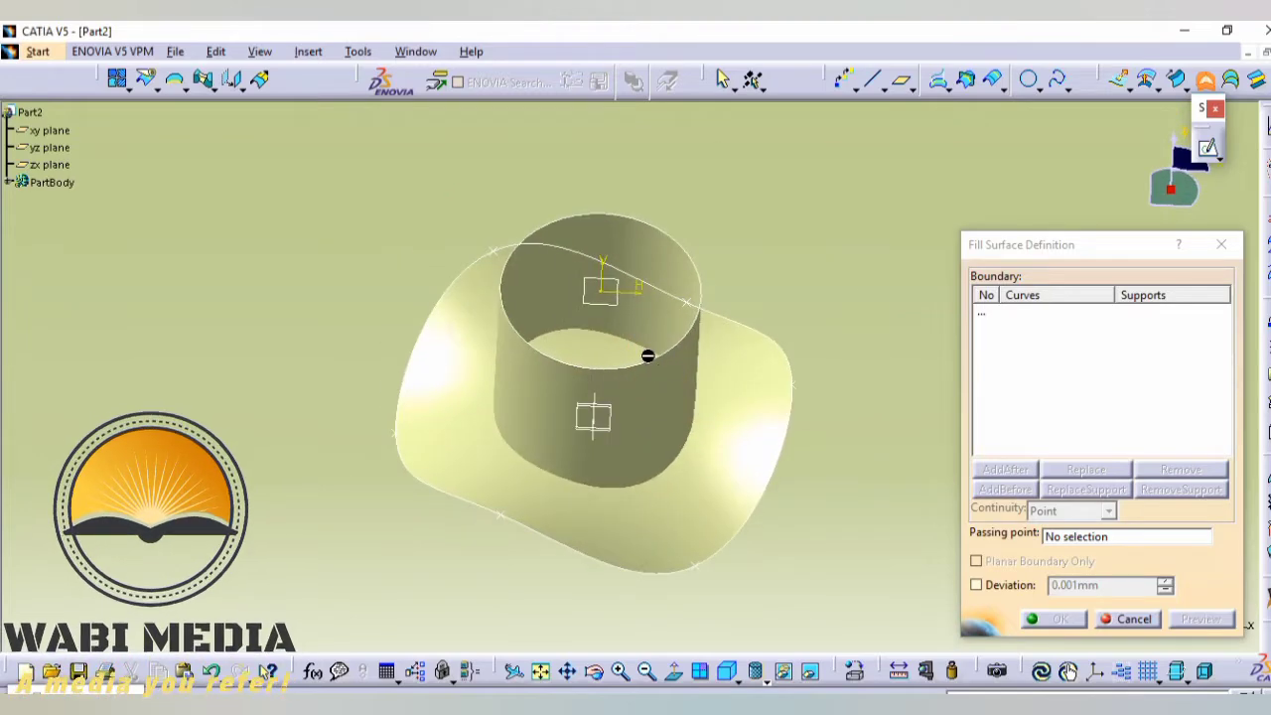
{"action": "left_click", "coordinate": [661, 367]}
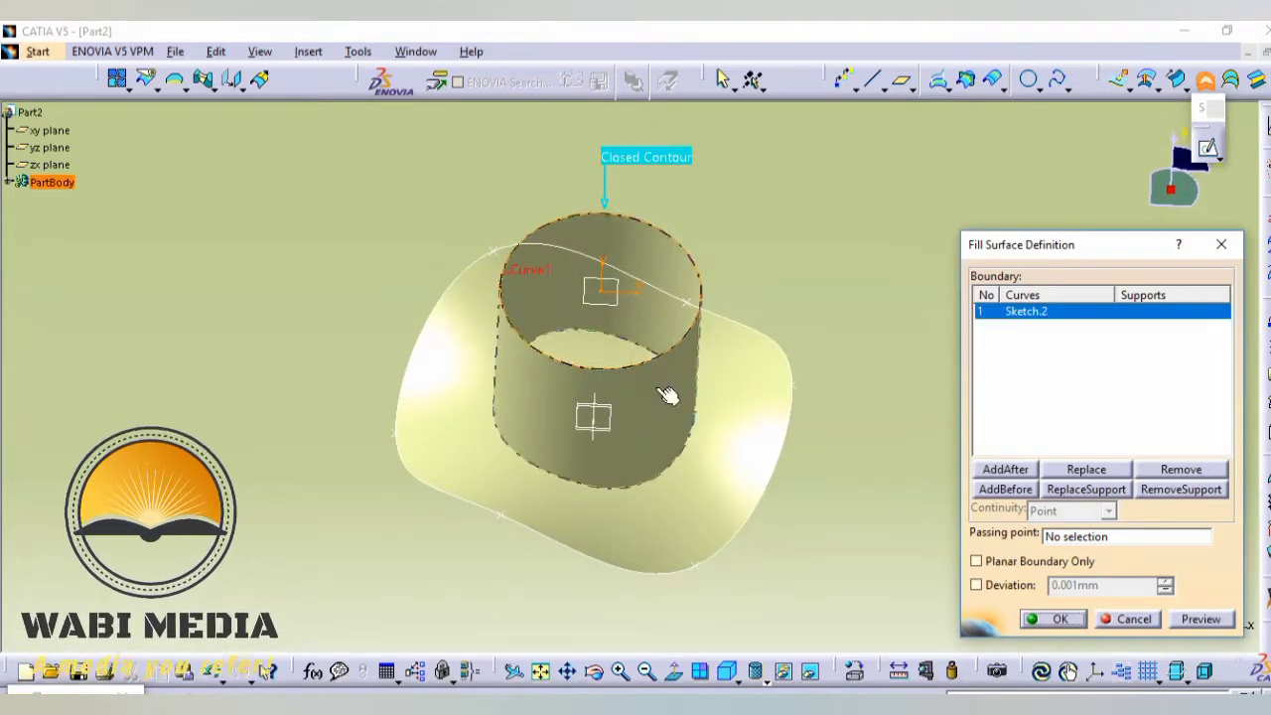
{"action": "left_click", "coordinate": [1058, 620]}
{"action": "middle_click_drag", "start_coordinate": [822, 508], "coordinate": [723, 449]}
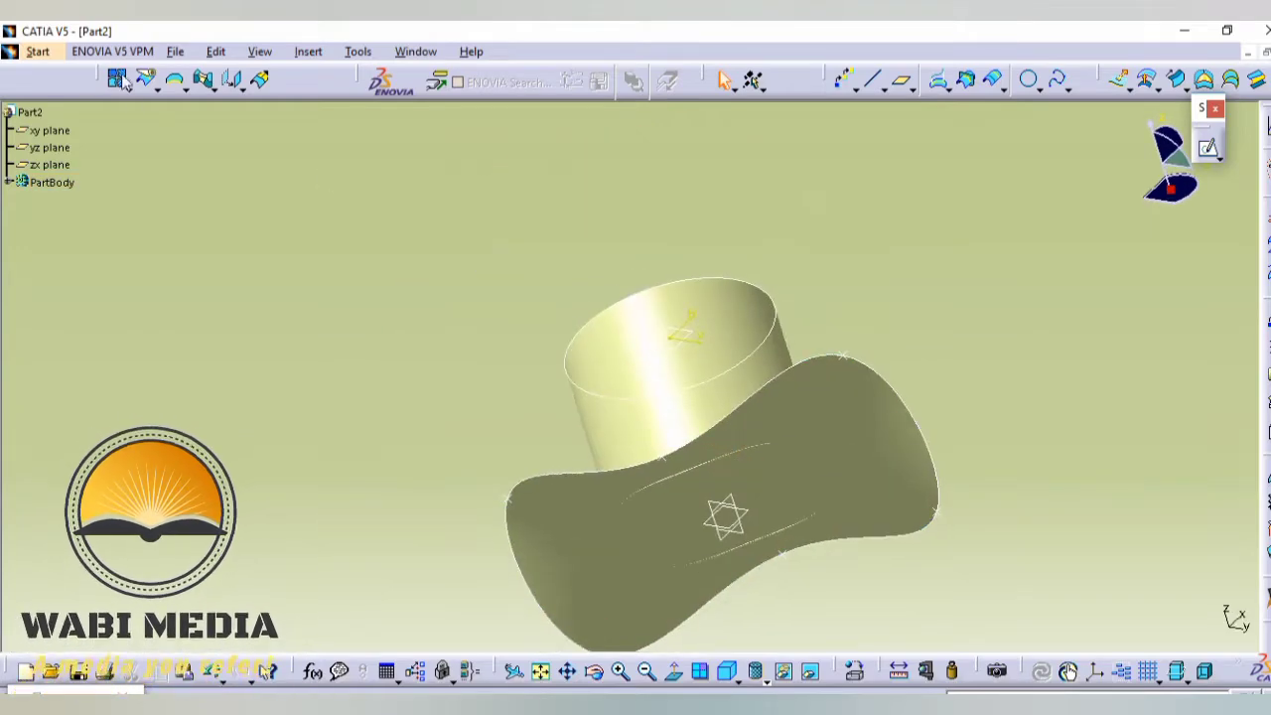
- Split the wavy fill surface with the extruded cylinder, removing the area inside the crown
{"action": "left_click", "coordinate": [147, 81]}
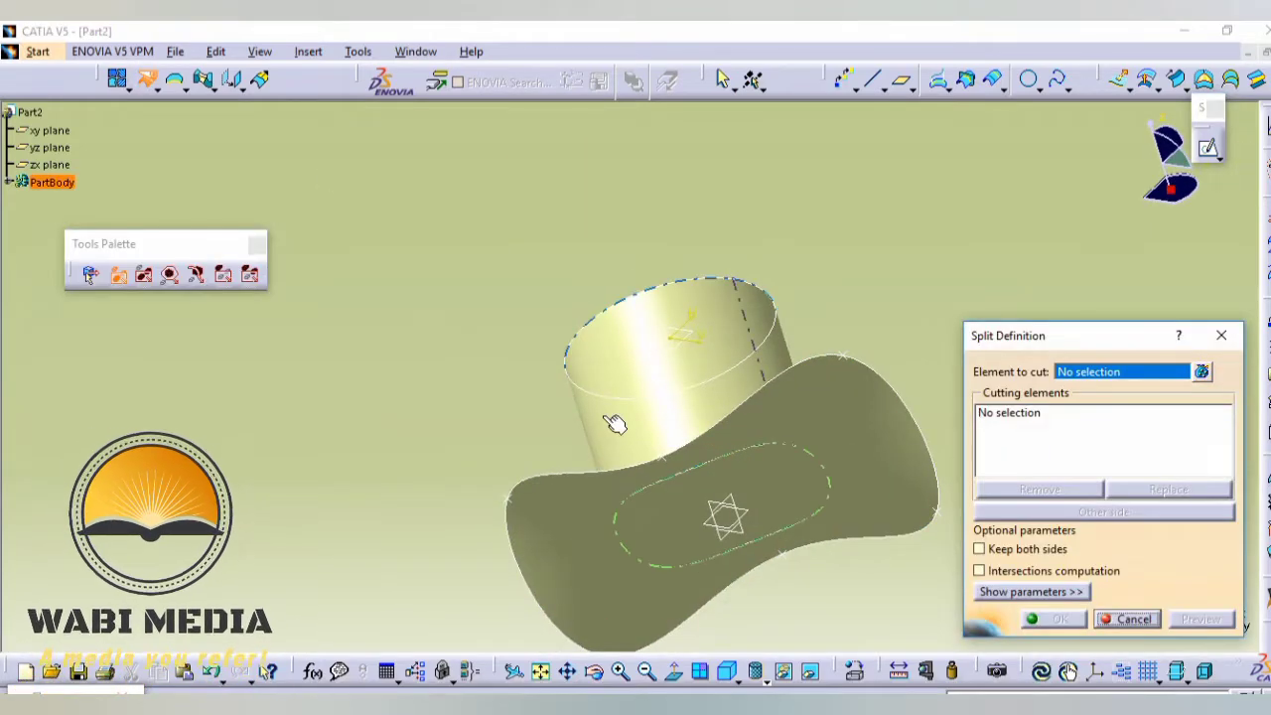
{"action": "left_click", "coordinate": [803, 406]}
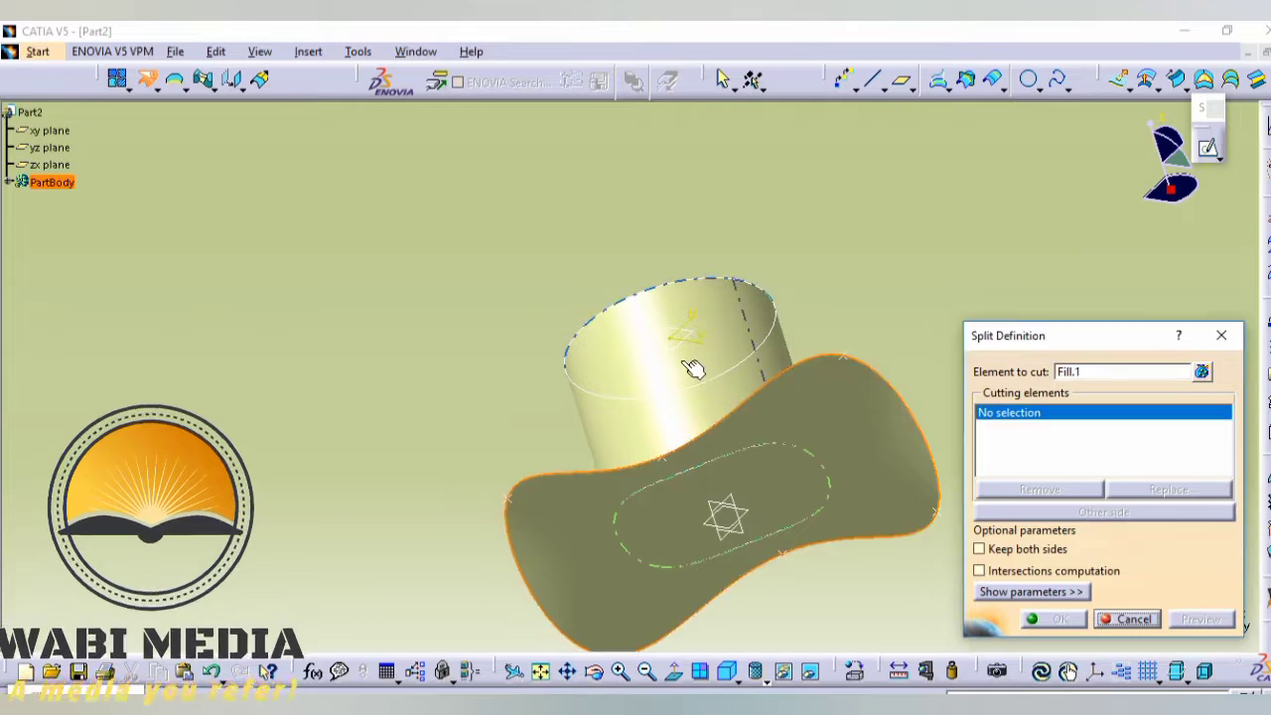
{"action": "left_click", "coordinate": [658, 406]}
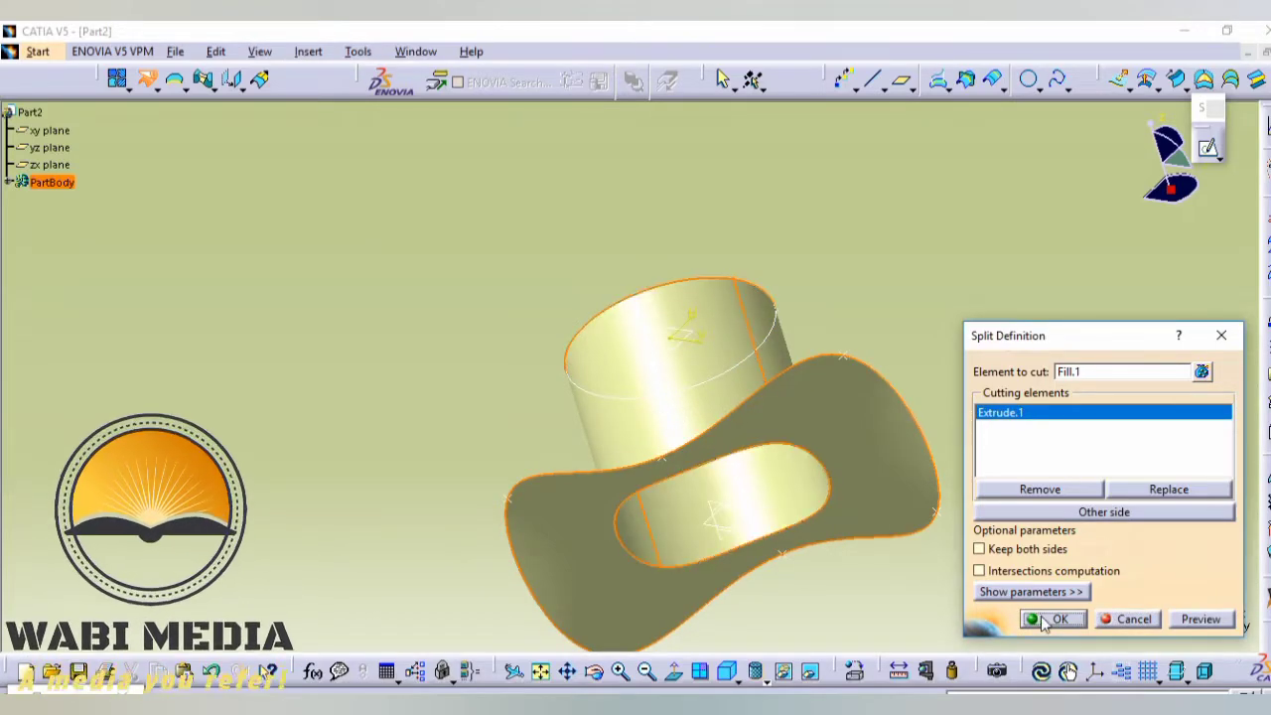
{"action": "left_click", "coordinate": [1042, 620]}
- Join the crown's cap fill, the extruded cylinder and the split wavy brim into one surface
{"action": "middle_click_drag", "start_coordinate": [559, 255], "coordinate": [539, 400]}
{"action": "middle_click_drag", "start_coordinate": [782, 310], "coordinate": [626, 348]}
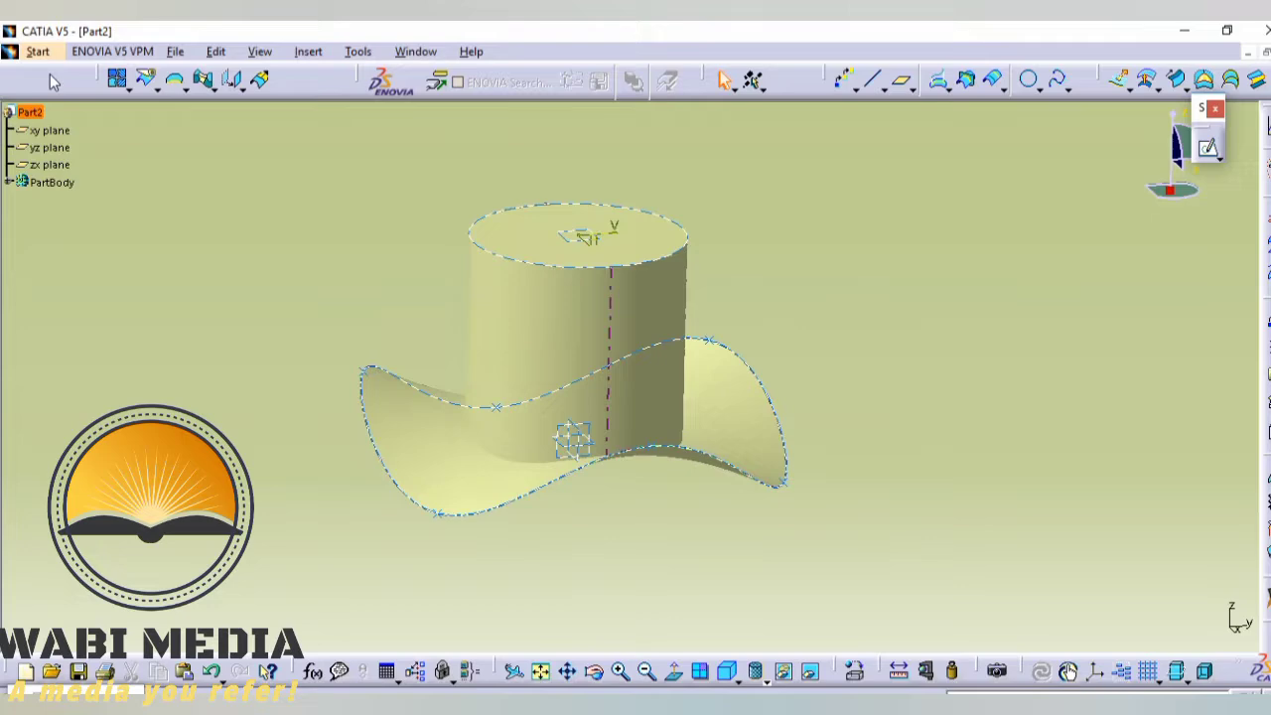
{"action": "left_click", "coordinate": [119, 81]}
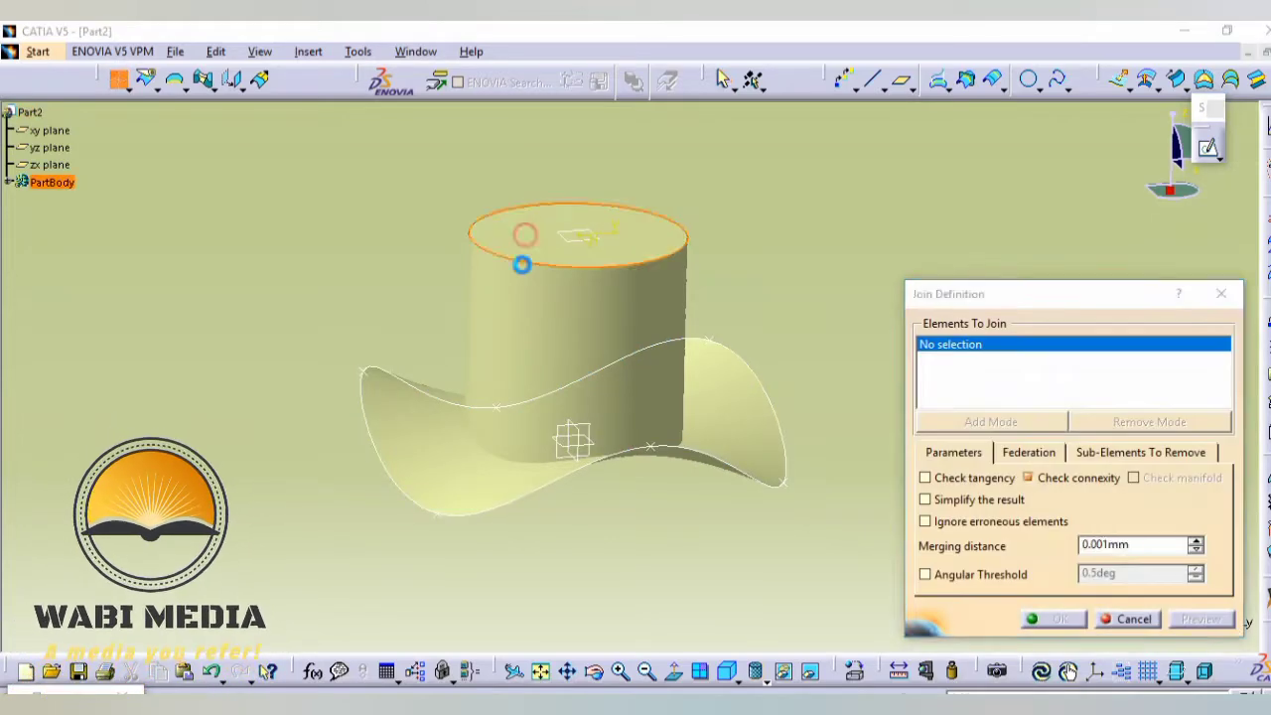
{"action": "left_click", "coordinate": [521, 265]}
{"action": "left_click", "coordinate": [564, 321]}
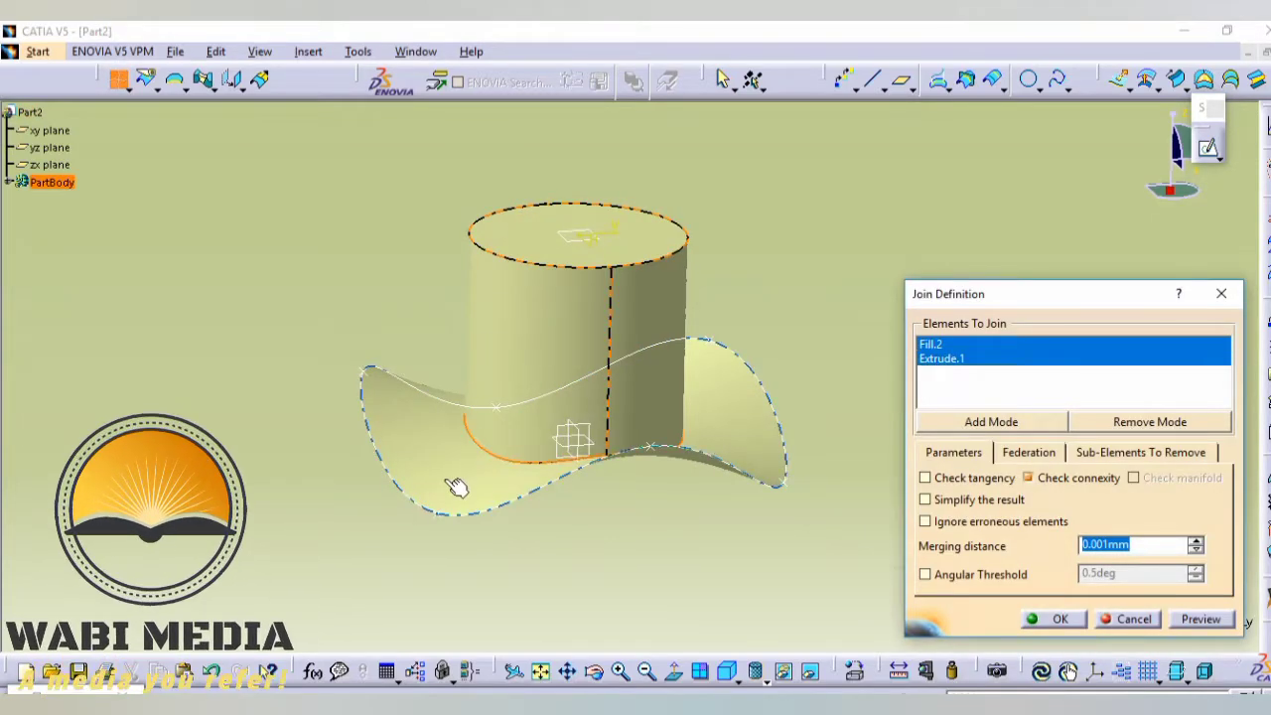
{"action": "left_click", "coordinate": [455, 487]}
{"action": "left_click", "coordinate": [1054, 621]}
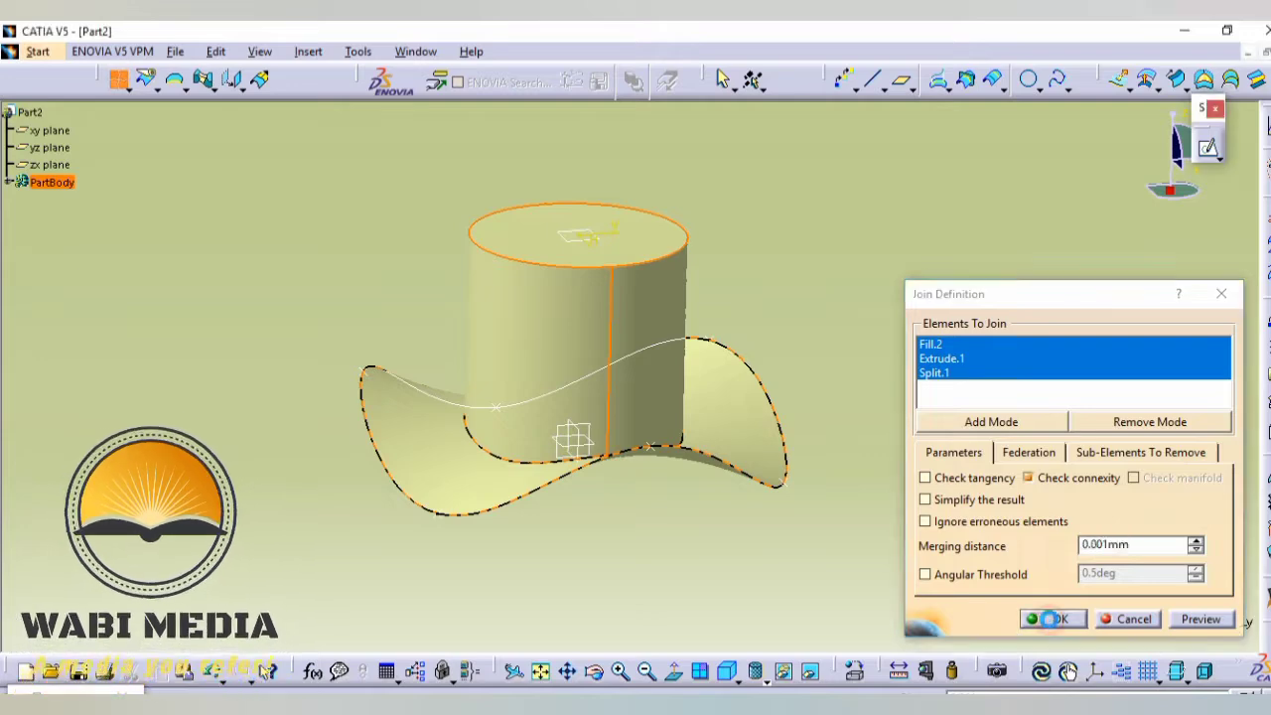
- Add a 20 mm face-face fillet between the crown's cap and its cylindrical wall
{"action": "left_click", "coordinate": [206, 79]}
{"action": "left_click", "coordinate": [545, 249]}
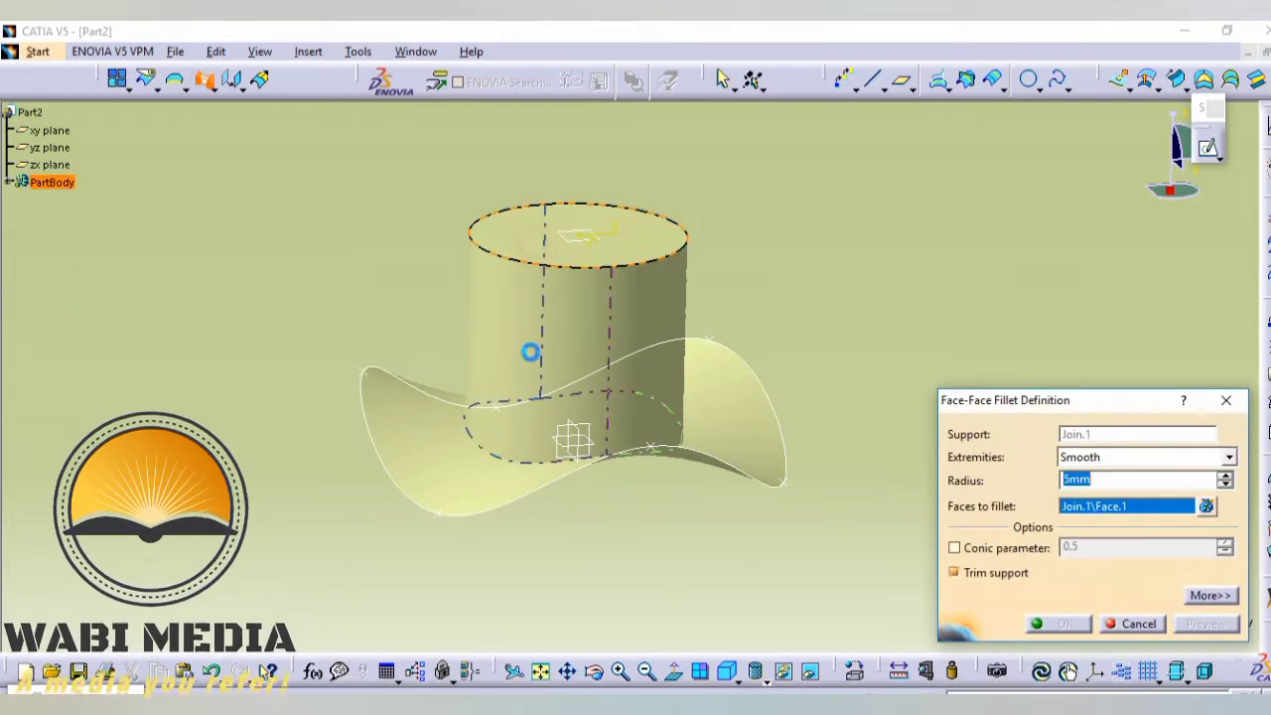
{"action": "left_click", "coordinate": [518, 356]}
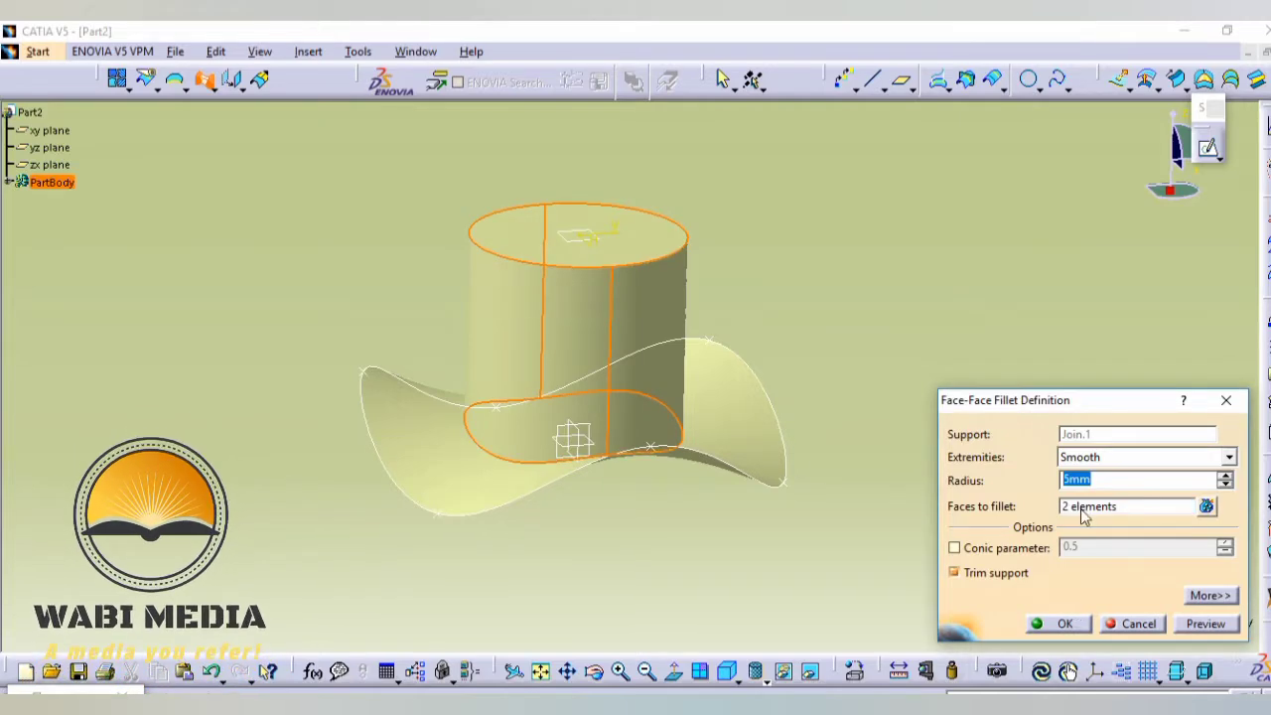
{"action": "type", "text": "20"}
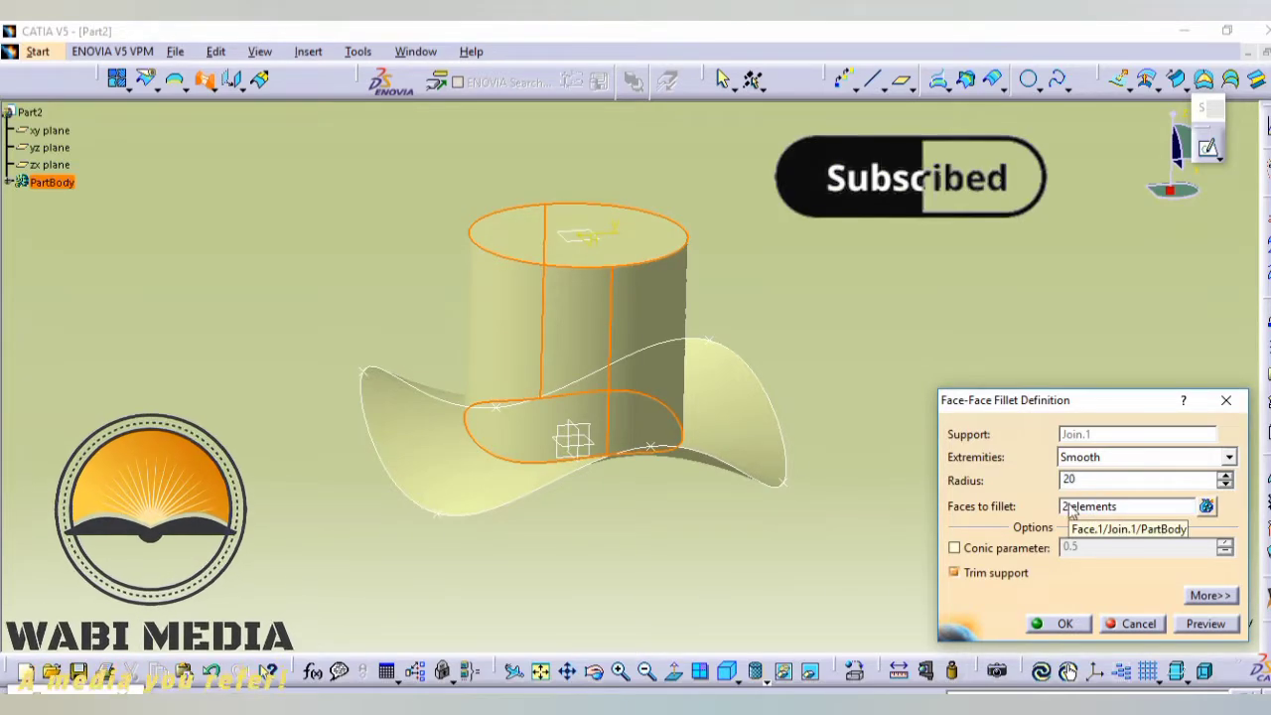
{"action": "left_click", "coordinate": [1058, 624]}
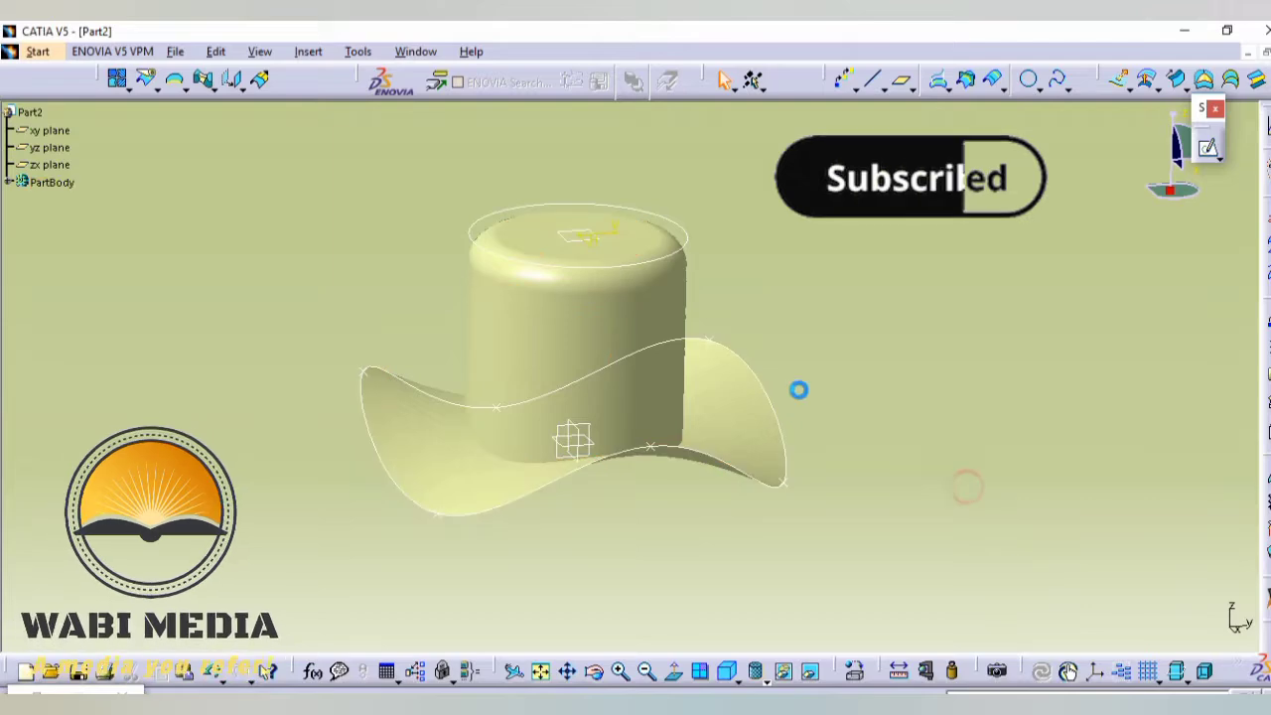
- Add a 20 mm face-face fillet between the wavy brim and the crown's cylindrical wall
{"action": "middle_click_drag", "start_coordinate": [797, 388], "coordinate": [382, 437]}
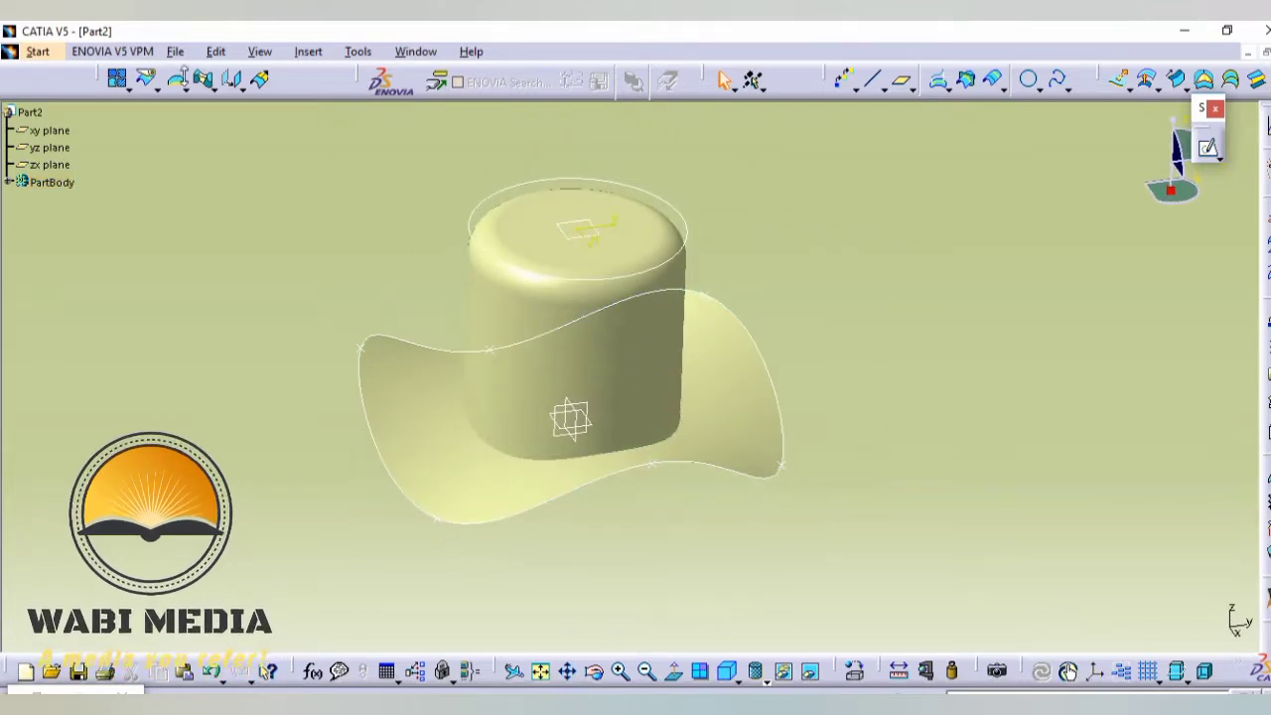
{"action": "left_click", "coordinate": [202, 80]}
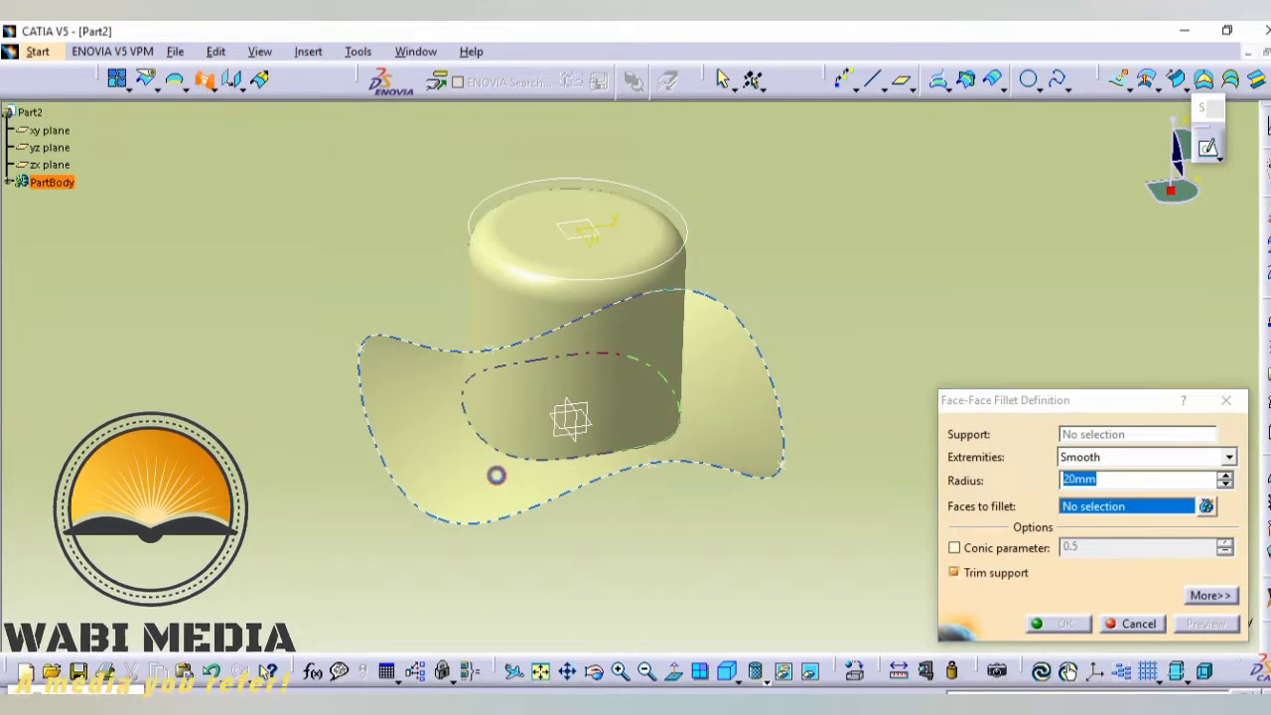
{"action": "left_click", "coordinate": [501, 437]}
{"action": "left_click", "coordinate": [524, 408]}
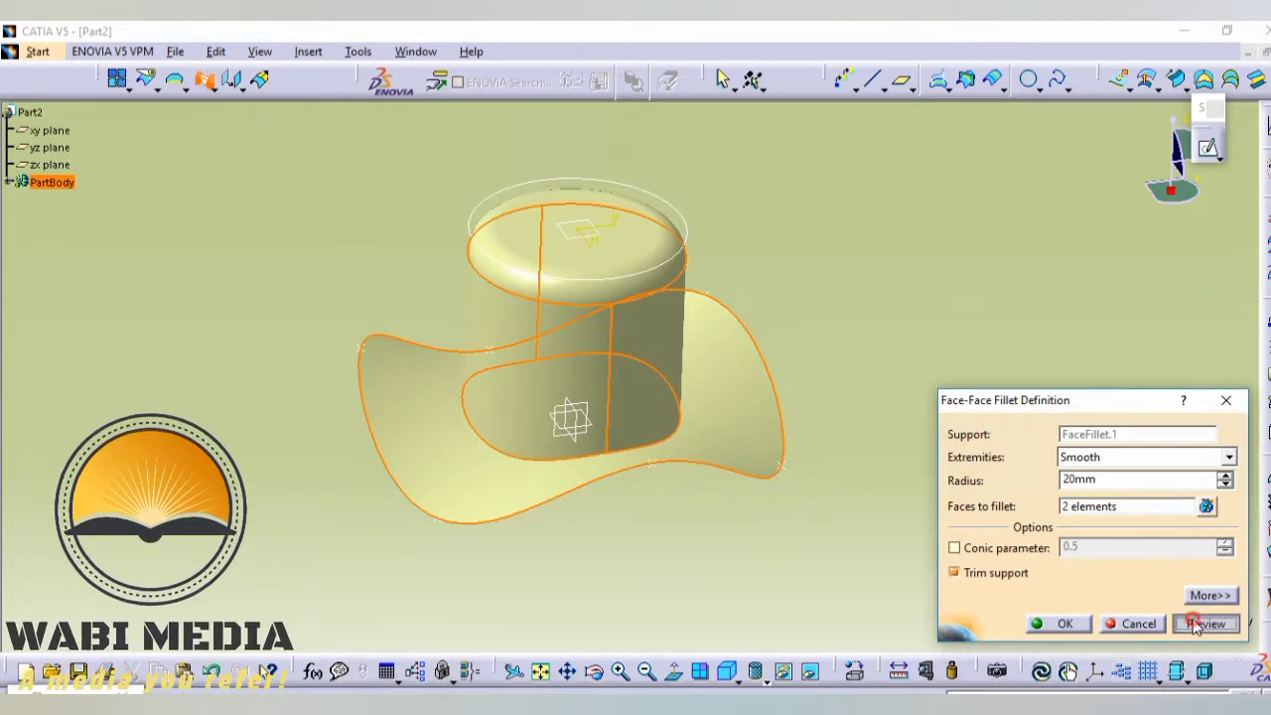
{"action": "left_click", "coordinate": [1197, 623]}
{"action": "left_click", "coordinate": [1032, 626]}
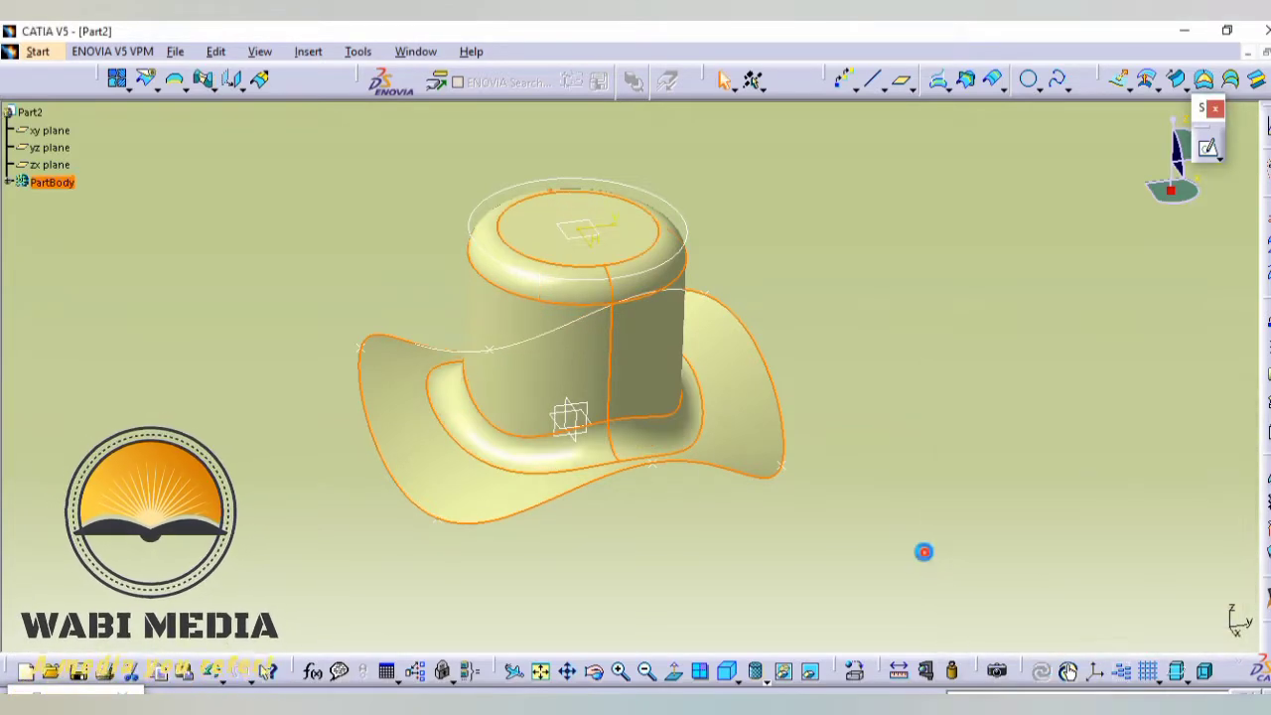
{"action": "middle_click_drag", "start_coordinate": [894, 446], "coordinate": [666, 352]}
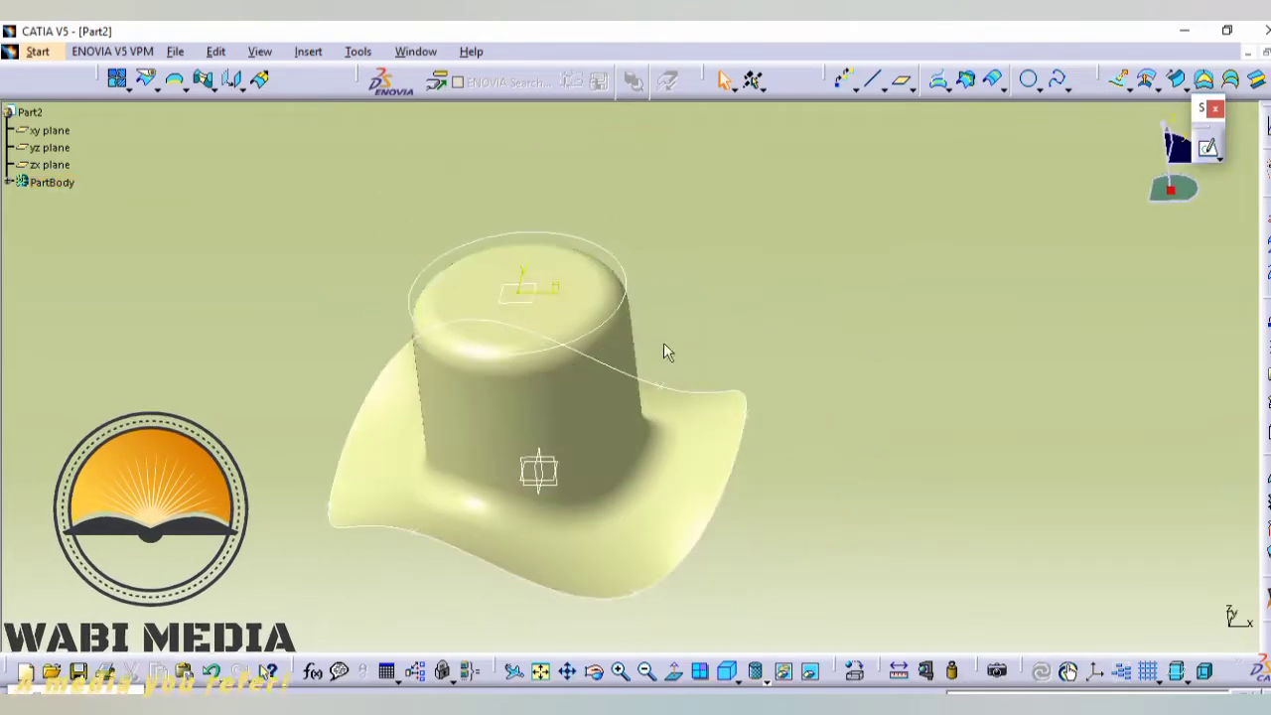
{"action": "left_click", "coordinate": [363, 53]}
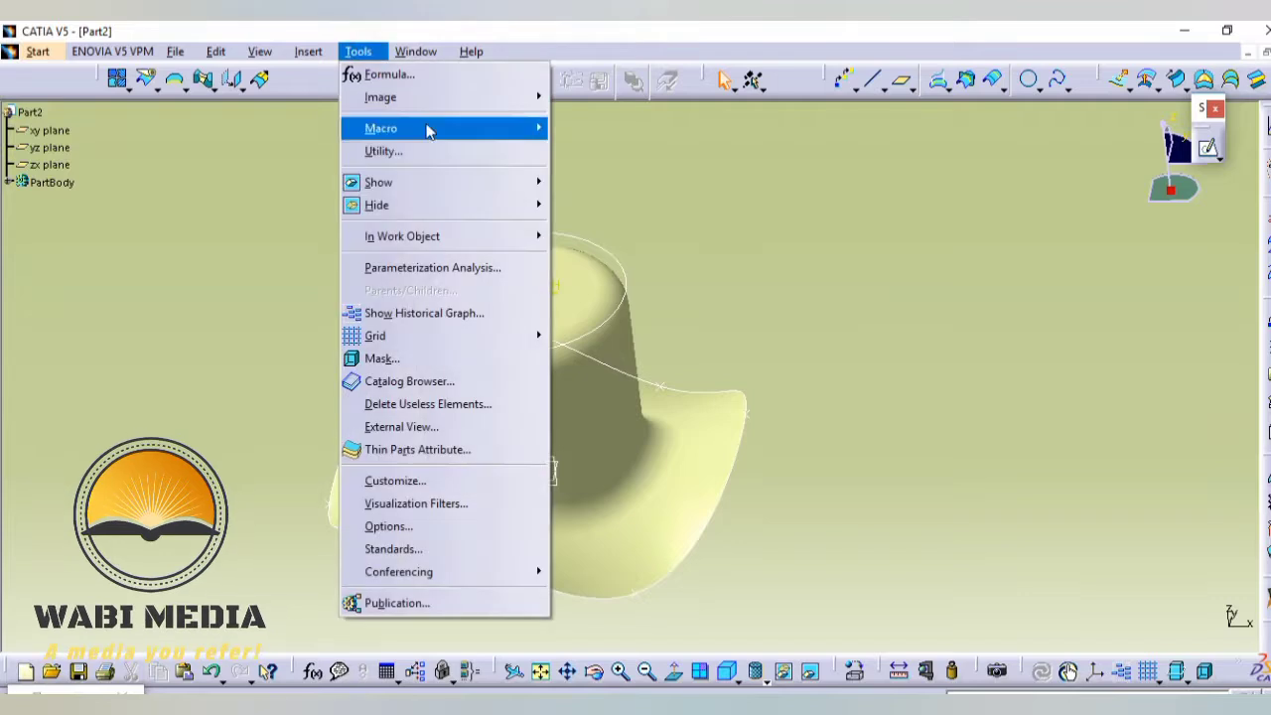
{"action": "mouse_move", "coordinate": [408, 208]}
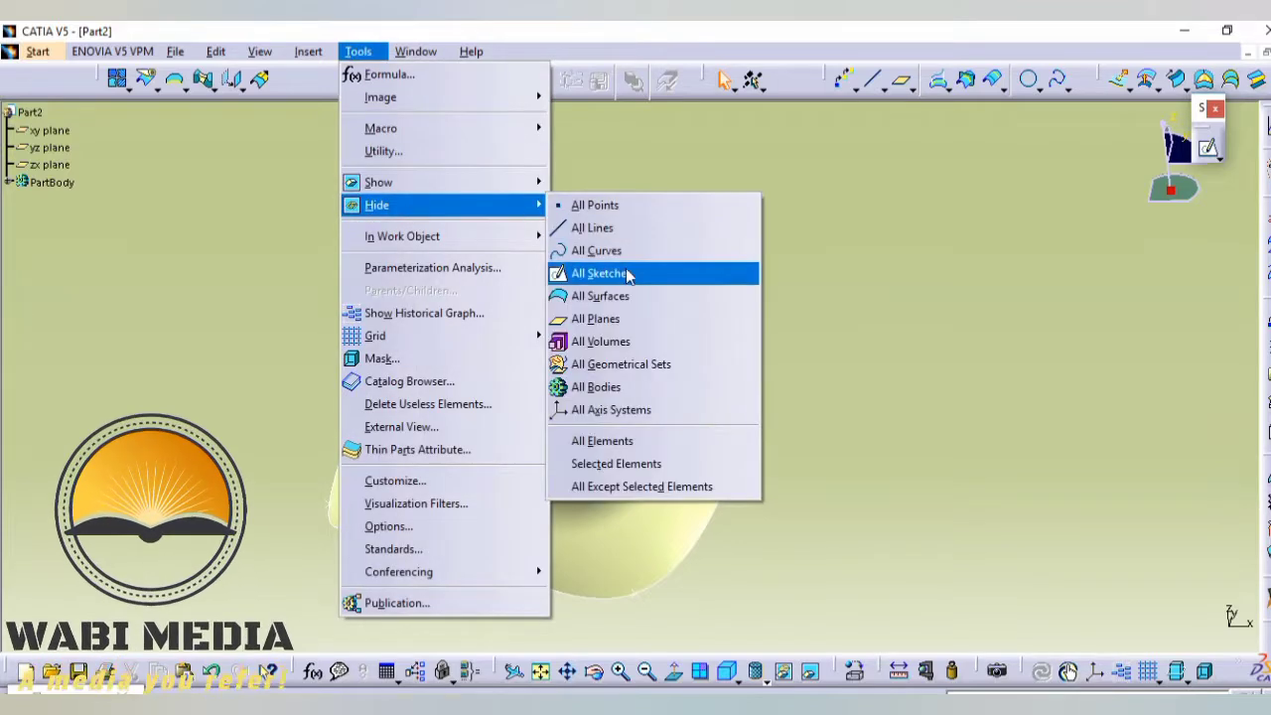
{"action": "left_click", "coordinate": [929, 275]}
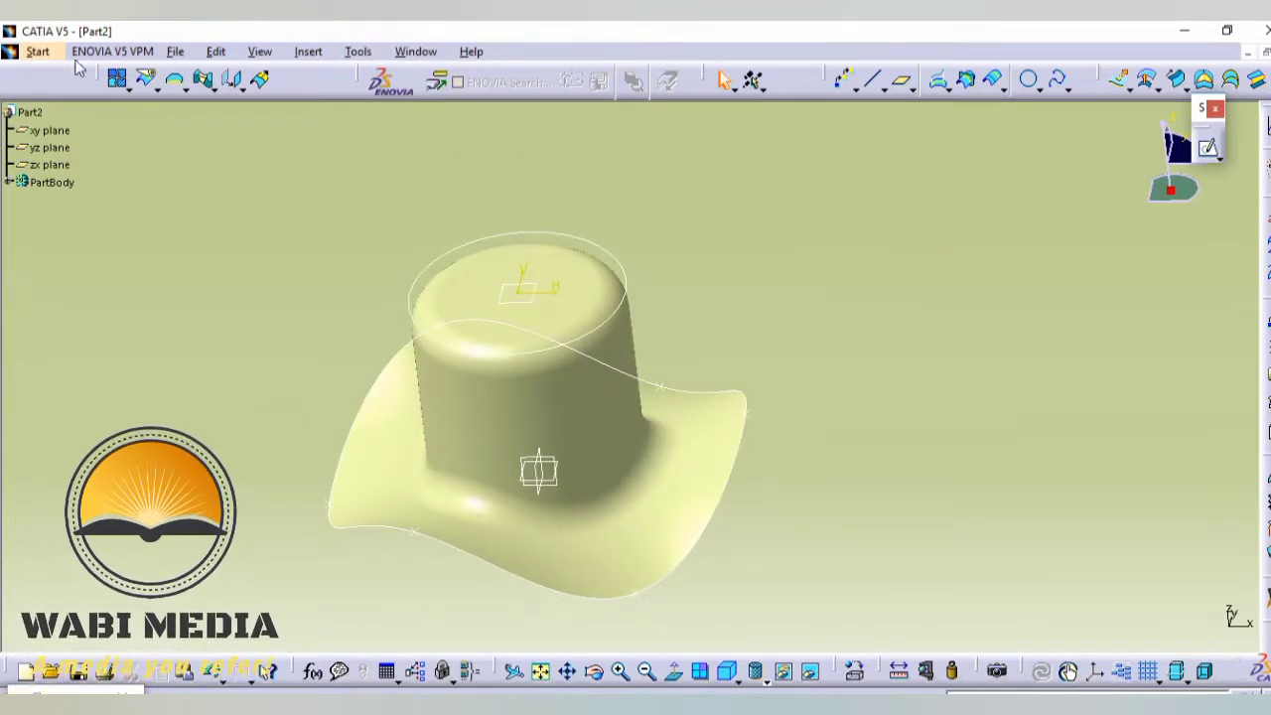
- Switch to the Part Design workbench and thicken the filleted hat surface with a first offset of 3 mm
{"action": "left_click", "coordinate": [38, 51]}
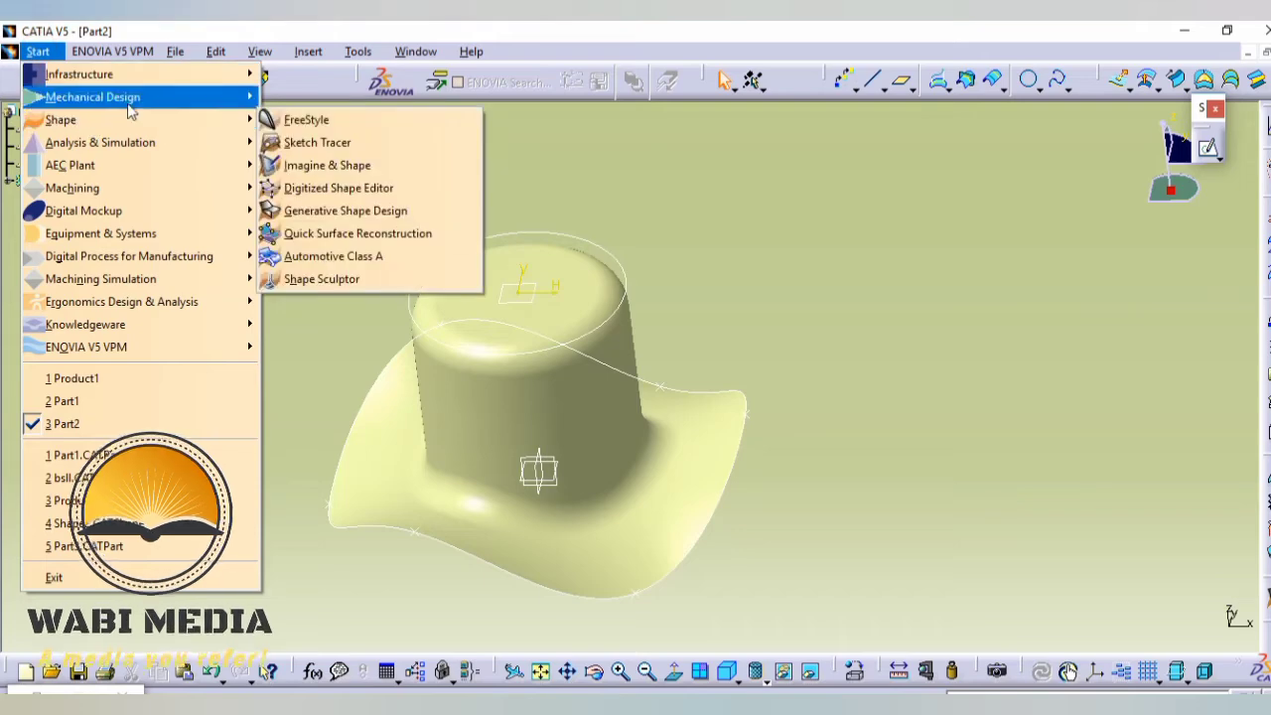
{"action": "mouse_move", "coordinate": [94, 97]}
{"action": "left_click", "coordinate": [300, 99]}
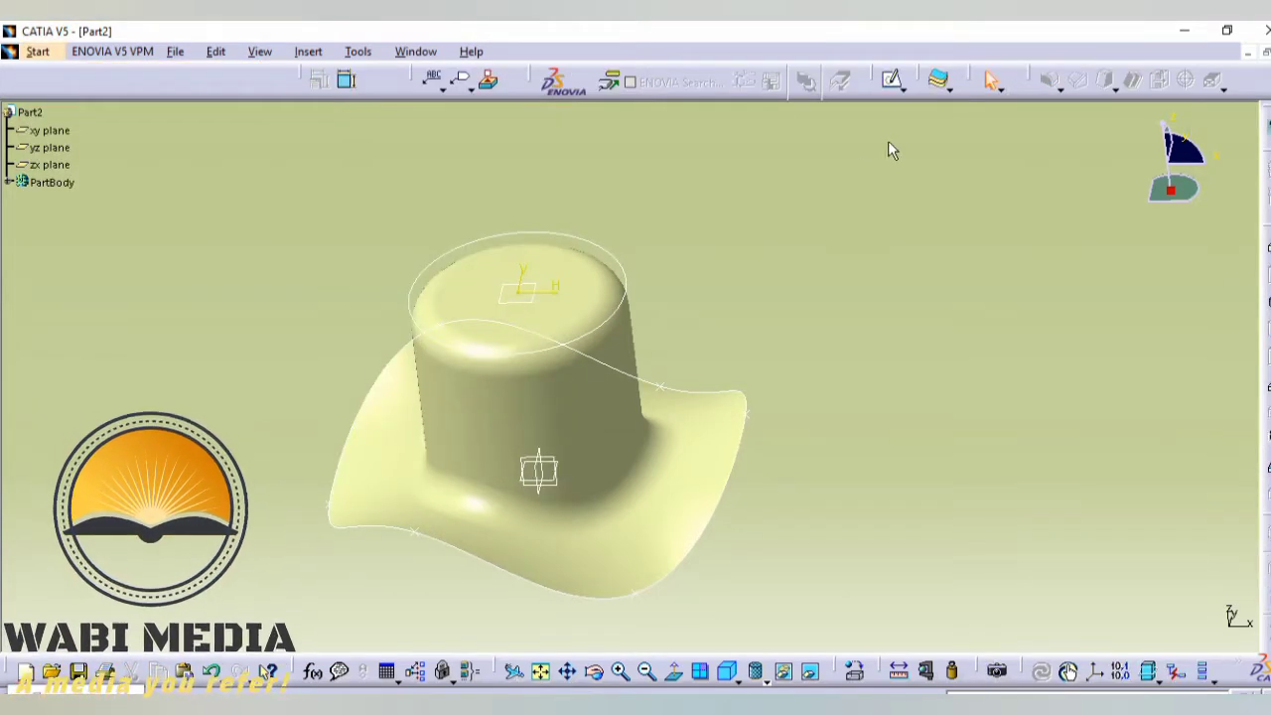
{"action": "left_click", "coordinate": [936, 76]}
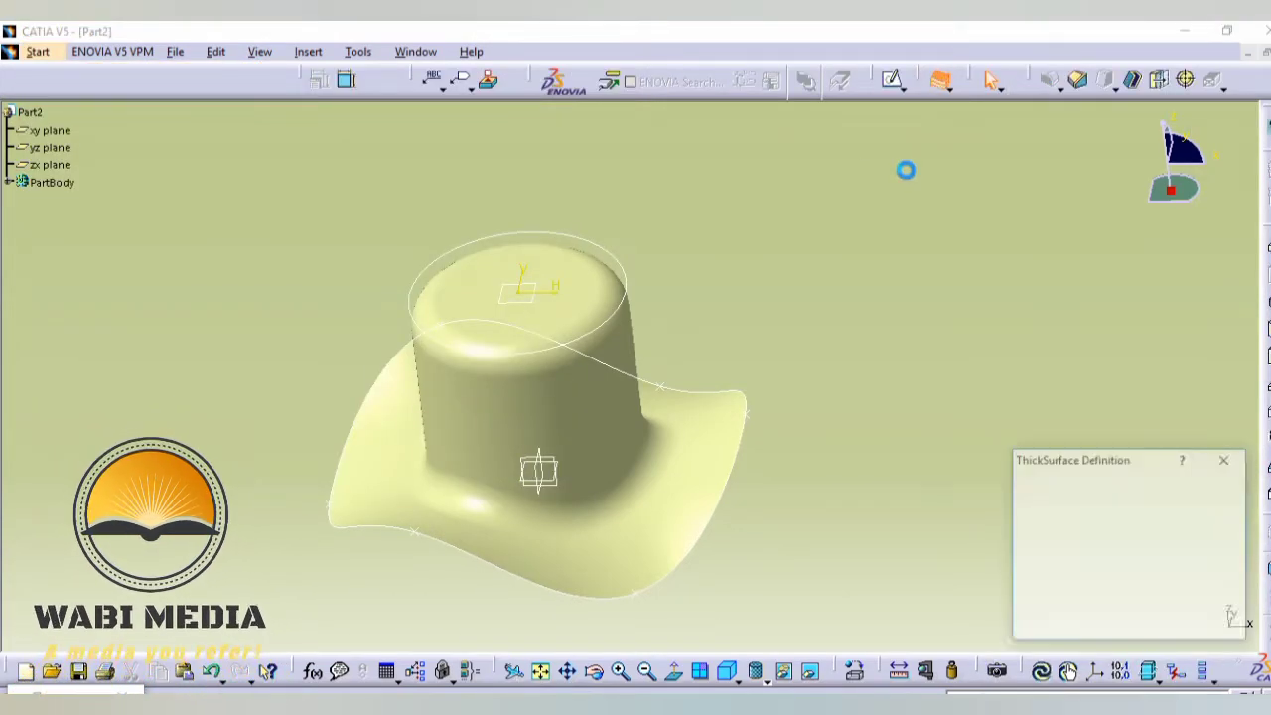
{"action": "left_click", "coordinate": [609, 390]}
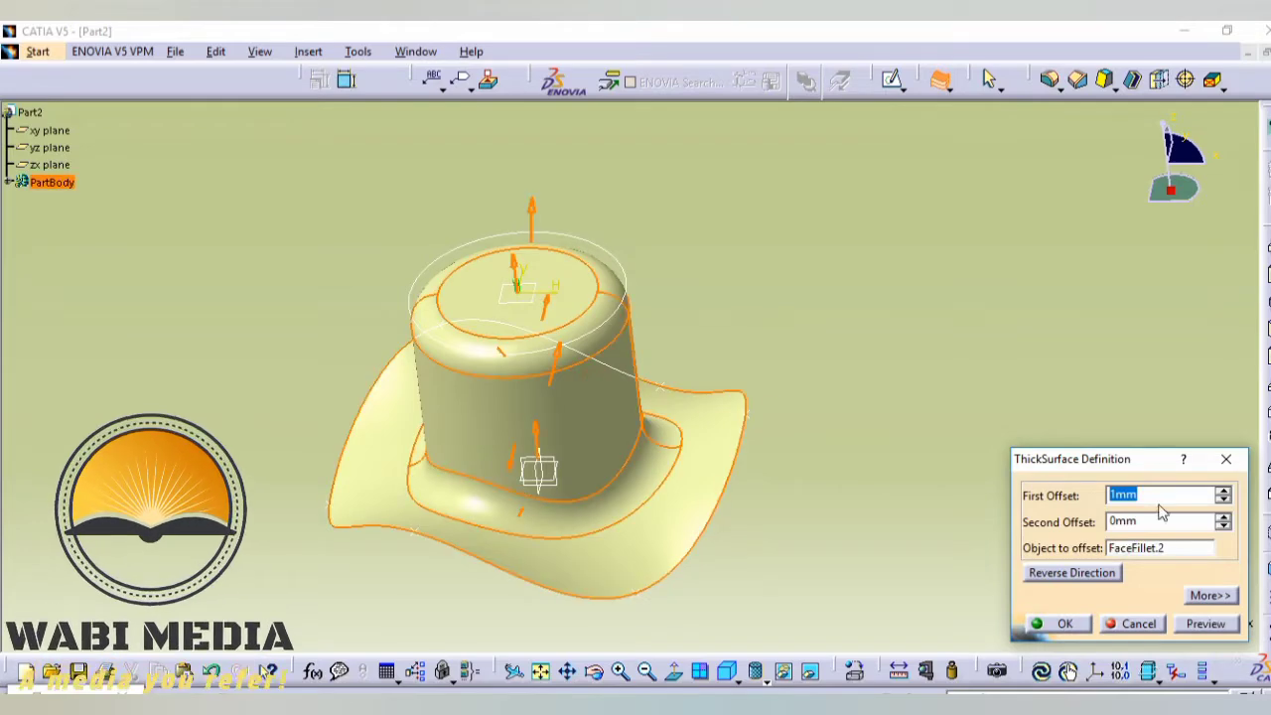
{"action": "left_click", "coordinate": [1226, 492]}
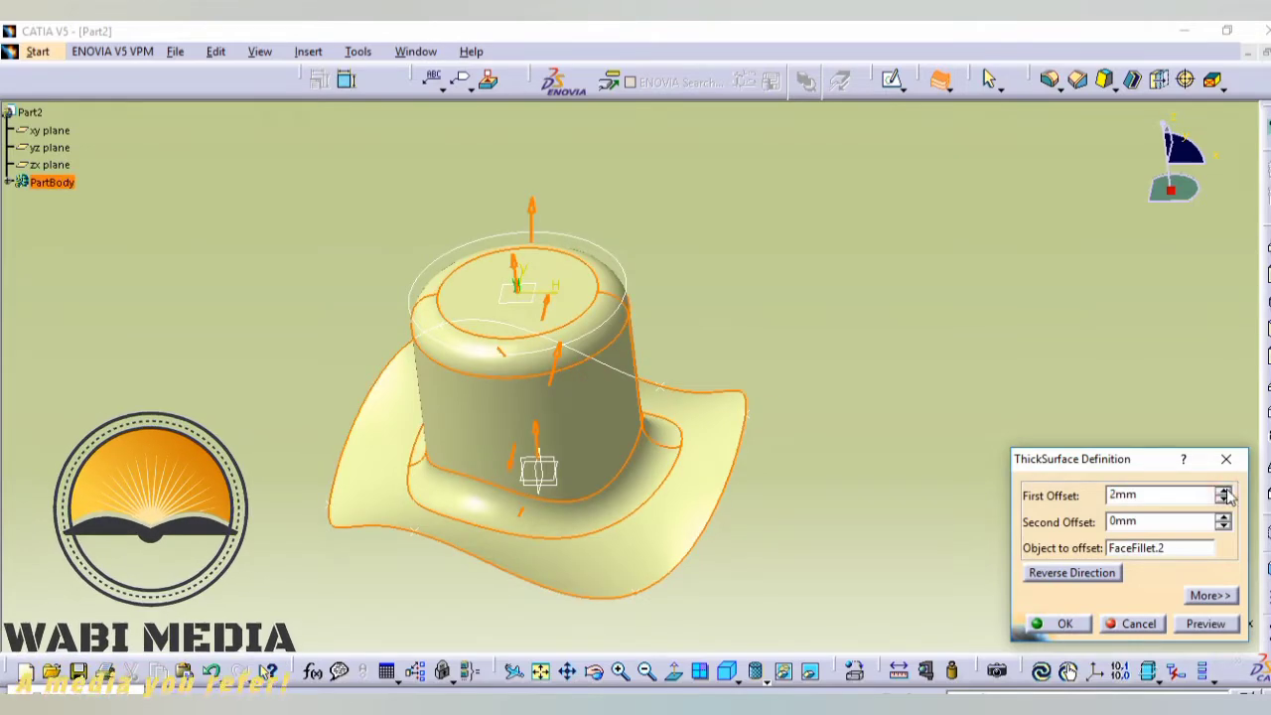
{"action": "left_click", "coordinate": [1082, 623]}
- Hide all surfaces and all curves so they no longer overlap the thickened hat
{"action": "middle_click_drag", "start_coordinate": [970, 483], "coordinate": [755, 382]}
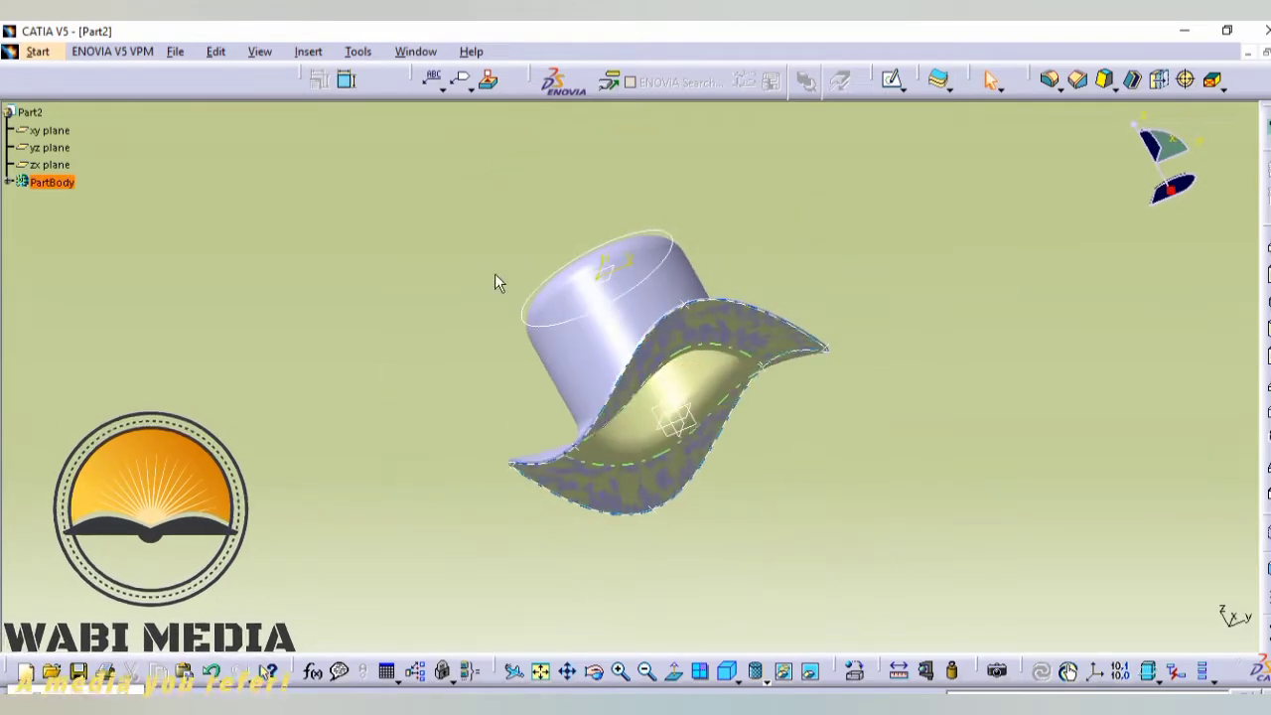
{"action": "left_click", "coordinate": [358, 52]}
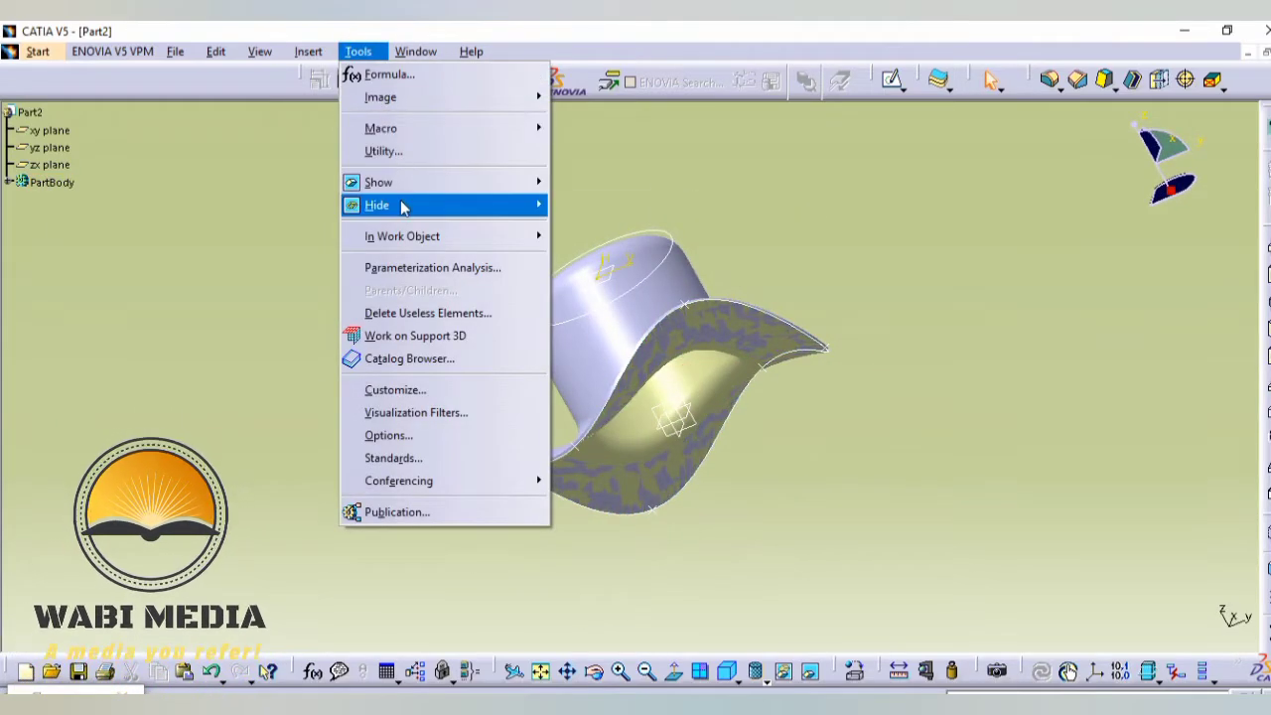
{"action": "mouse_move", "coordinate": [400, 205]}
{"action": "left_click", "coordinate": [595, 295]}
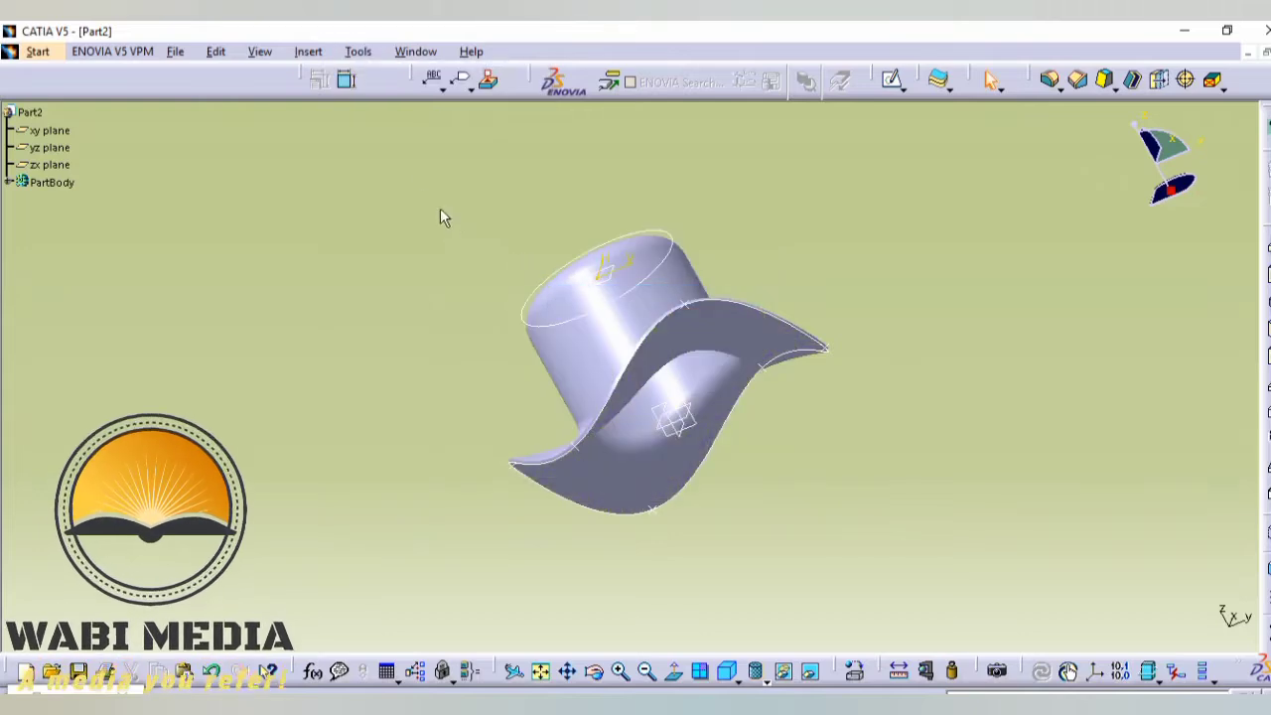
{"action": "left_click", "coordinate": [358, 52]}
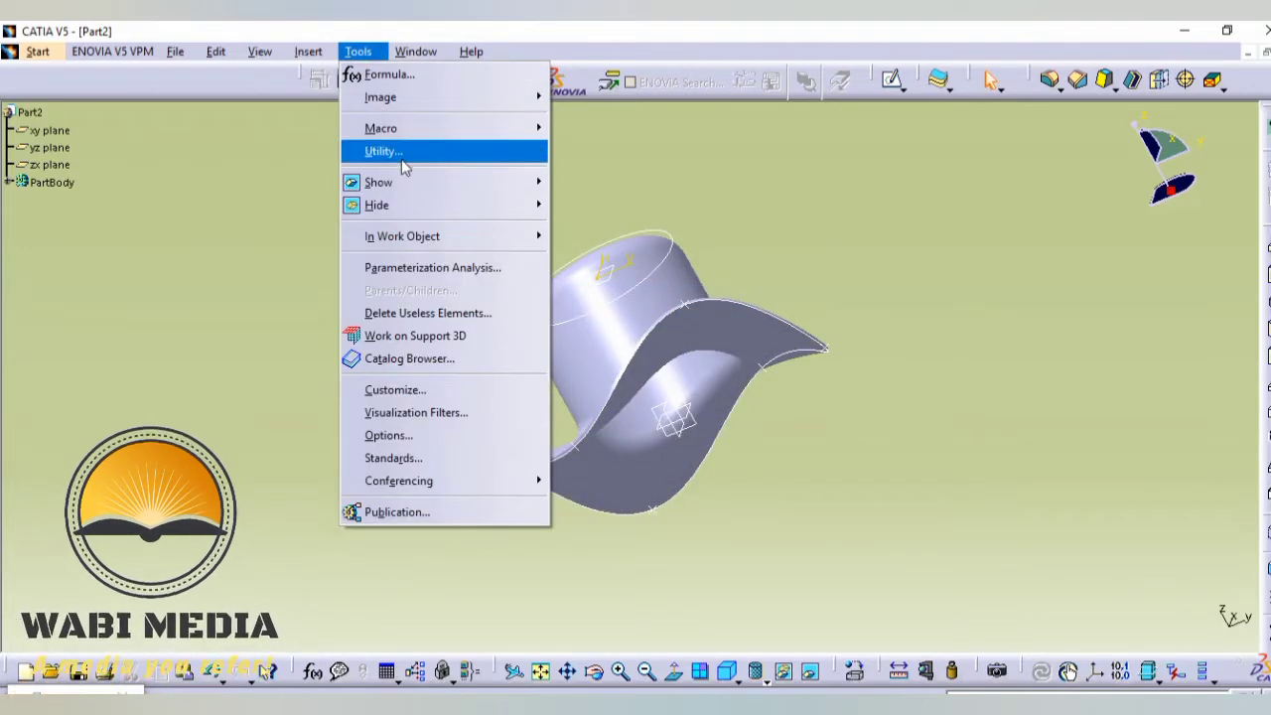
{"action": "mouse_move", "coordinate": [389, 216]}
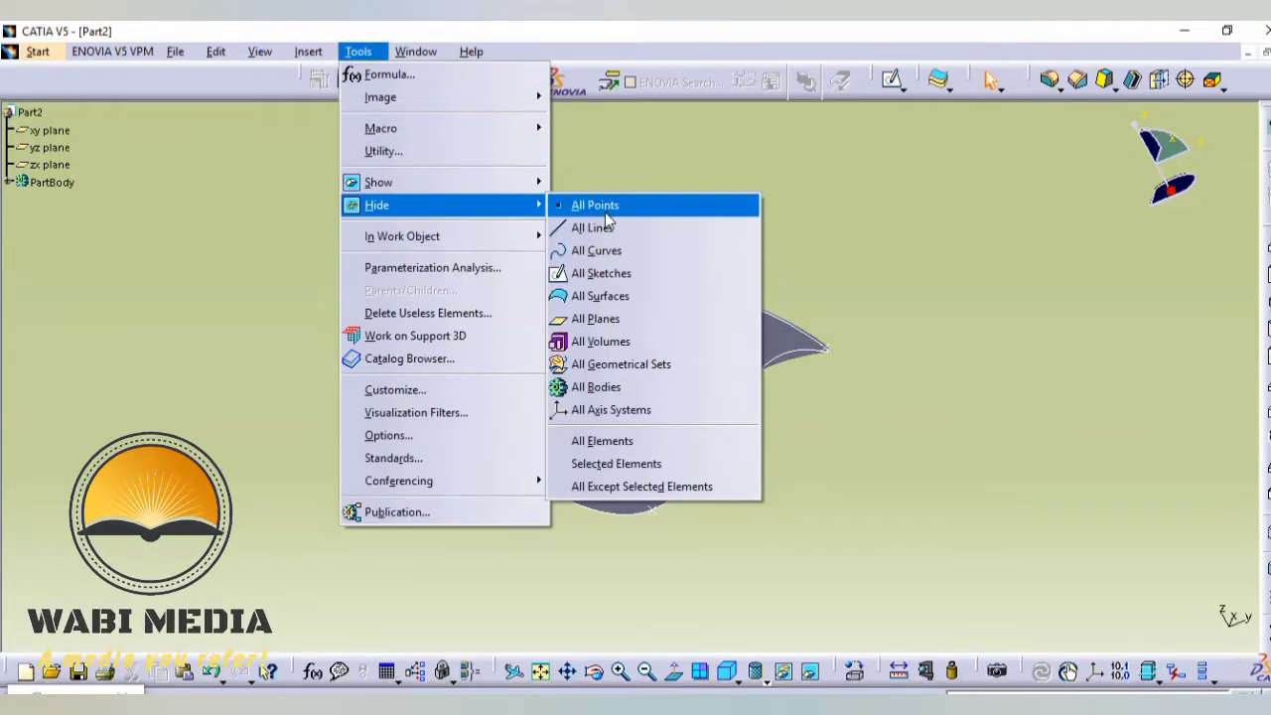
{"action": "left_click", "coordinate": [595, 251]}
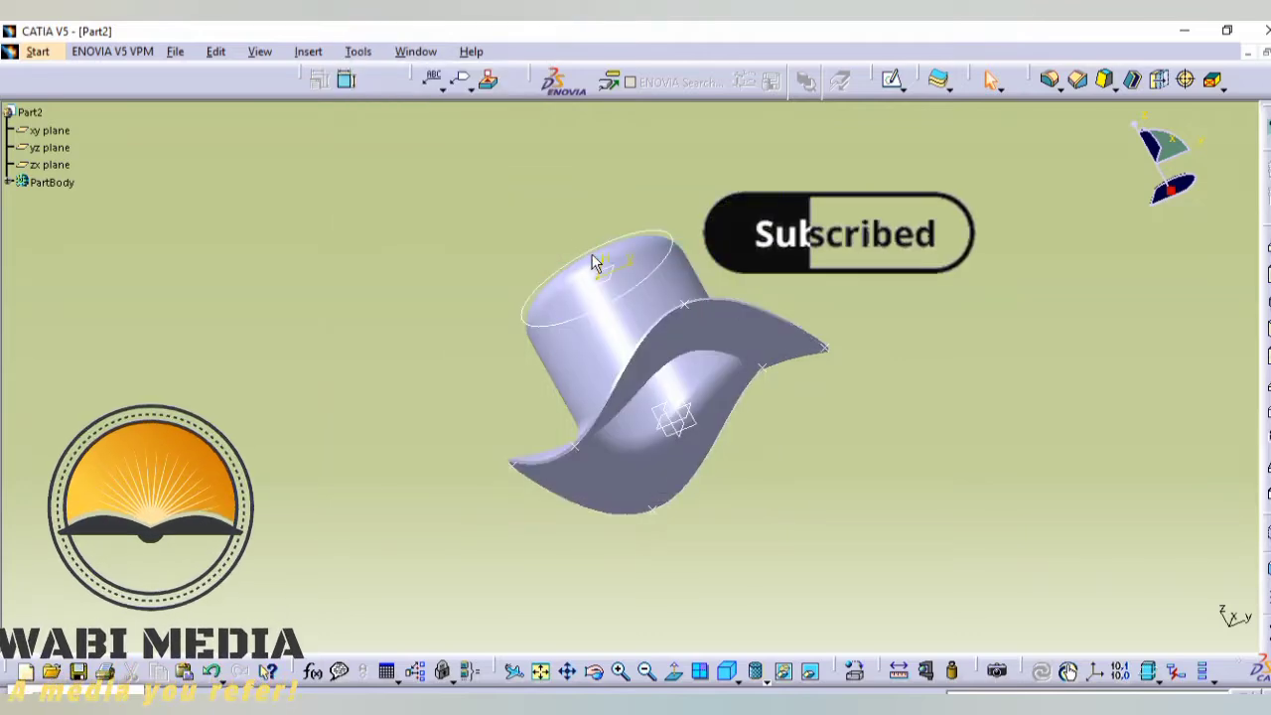
- Hide all points and all planes in the part
{"action": "left_click", "coordinate": [359, 51]}
{"action": "mouse_move", "coordinate": [420, 206]}
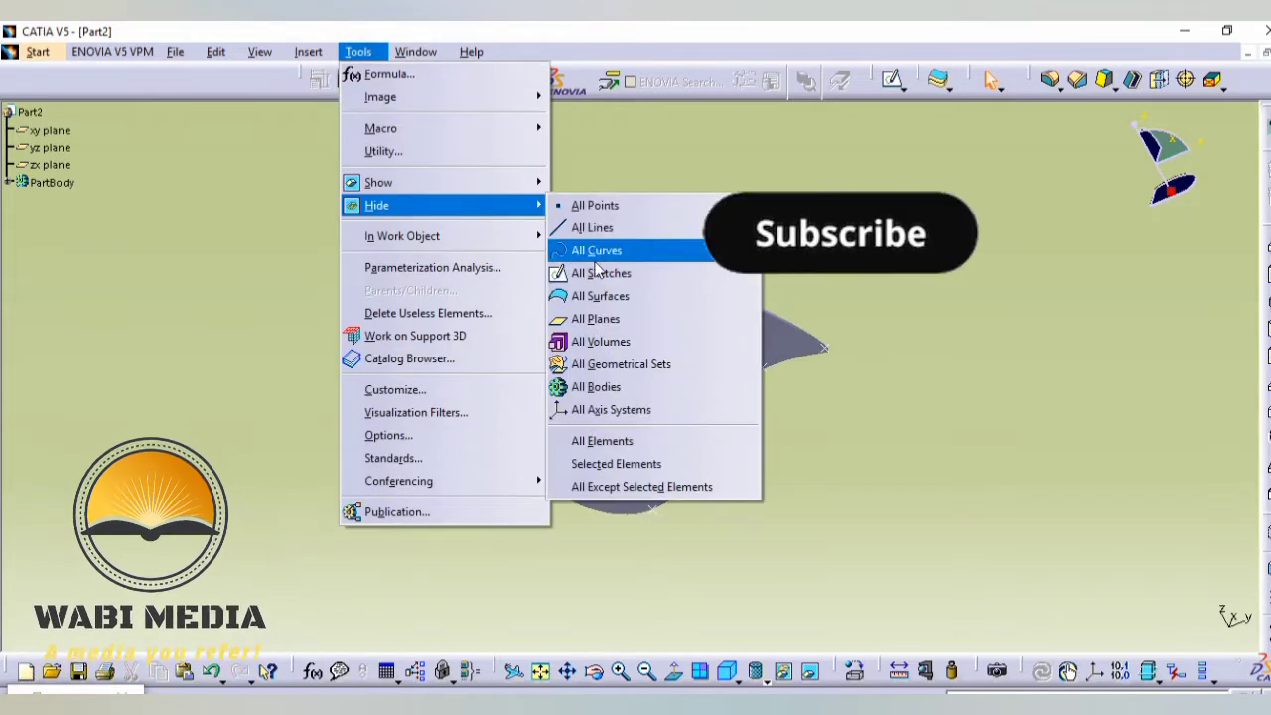
{"action": "left_click", "coordinate": [596, 208]}
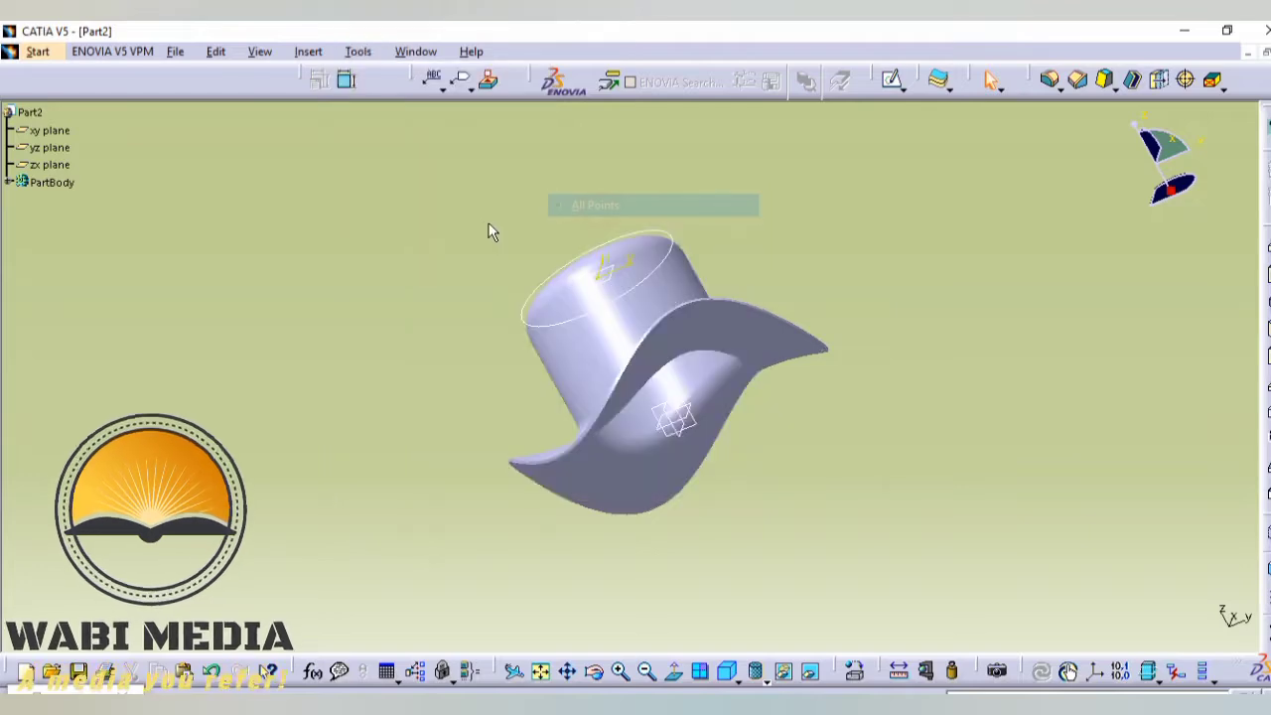
{"action": "left_click", "coordinate": [358, 52]}
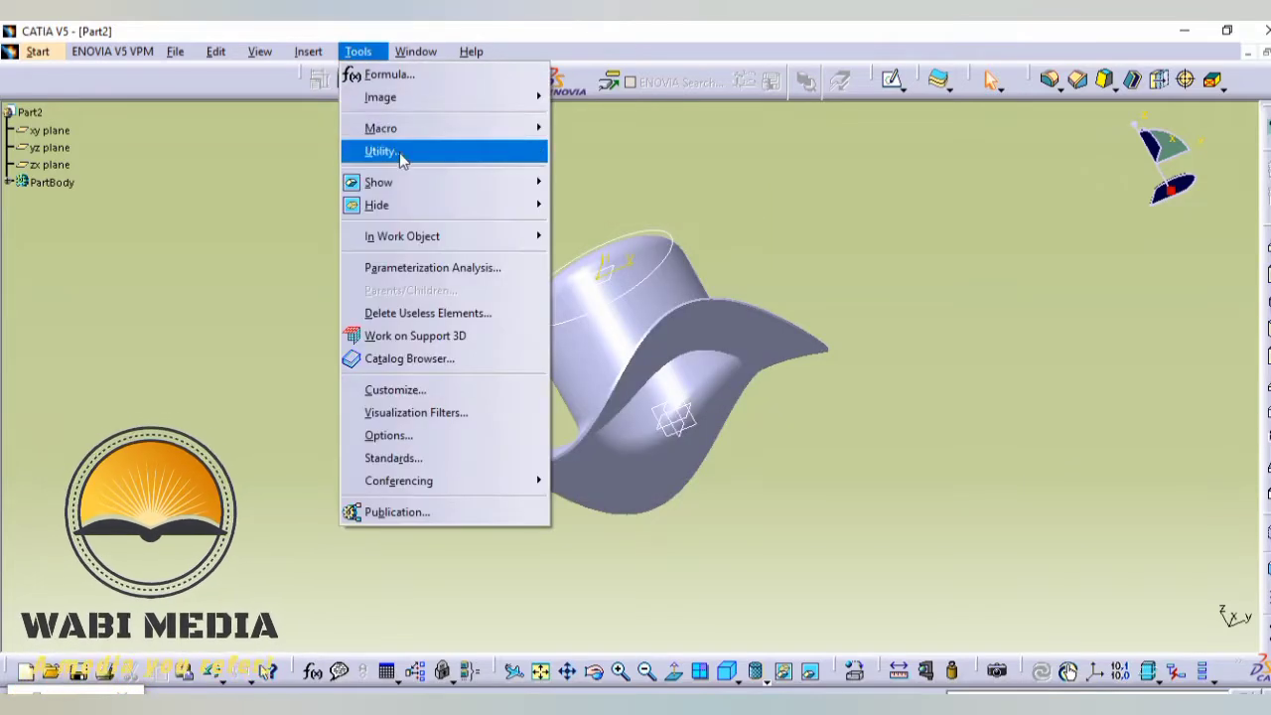
{"action": "mouse_move", "coordinate": [452, 214]}
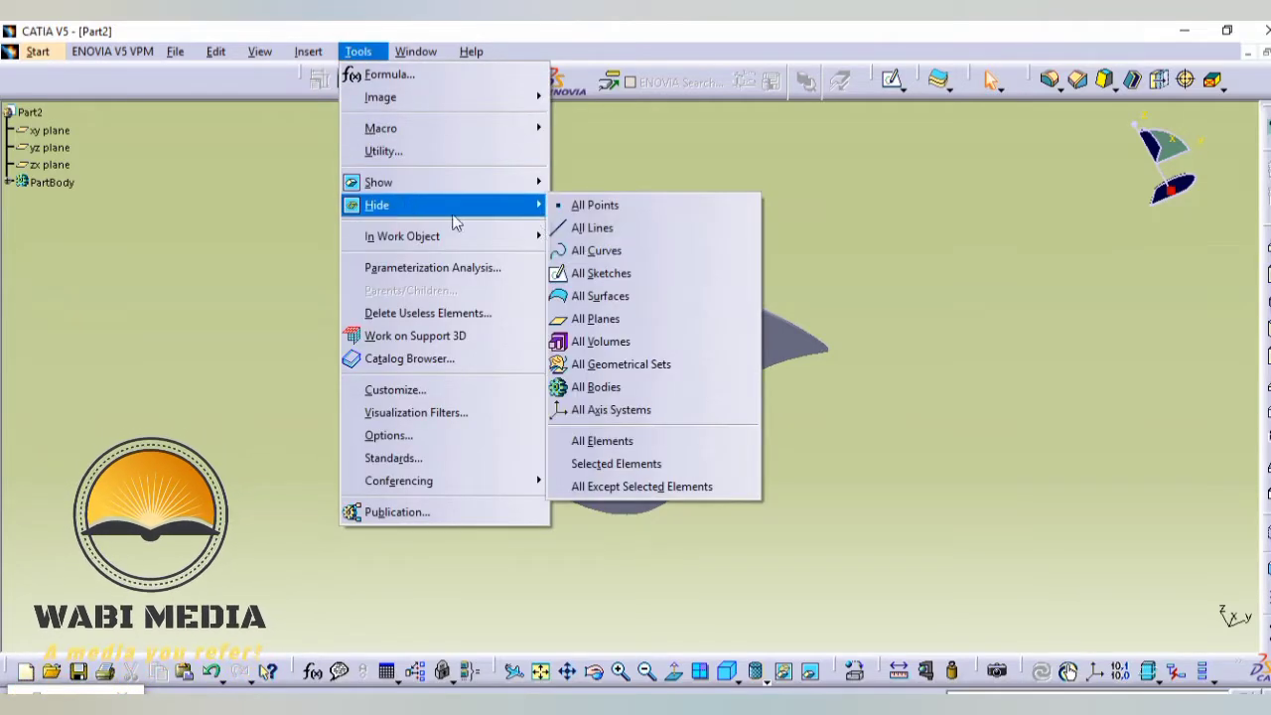
{"action": "left_click", "coordinate": [595, 319]}
- Hide the leftover circular sketch around the top of the hat's crown
{"action": "middle_click_drag", "start_coordinate": [726, 232], "coordinate": [794, 365]}
{"action": "middle_click_drag", "start_coordinate": [552, 278], "coordinate": [730, 288]}
{"action": "right_click", "coordinate": [736, 288]}
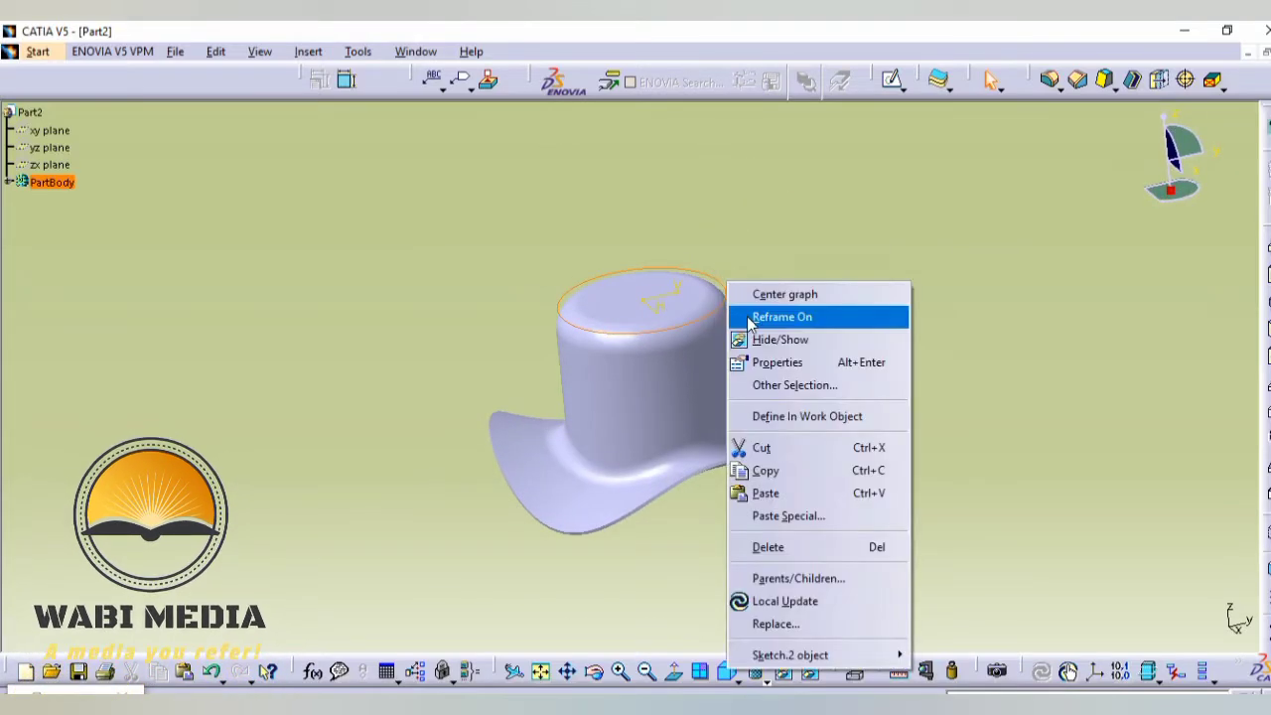
{"action": "left_click", "coordinate": [775, 338]}
{"action": "middle_click_drag", "start_coordinate": [788, 324], "coordinate": [708, 459]}
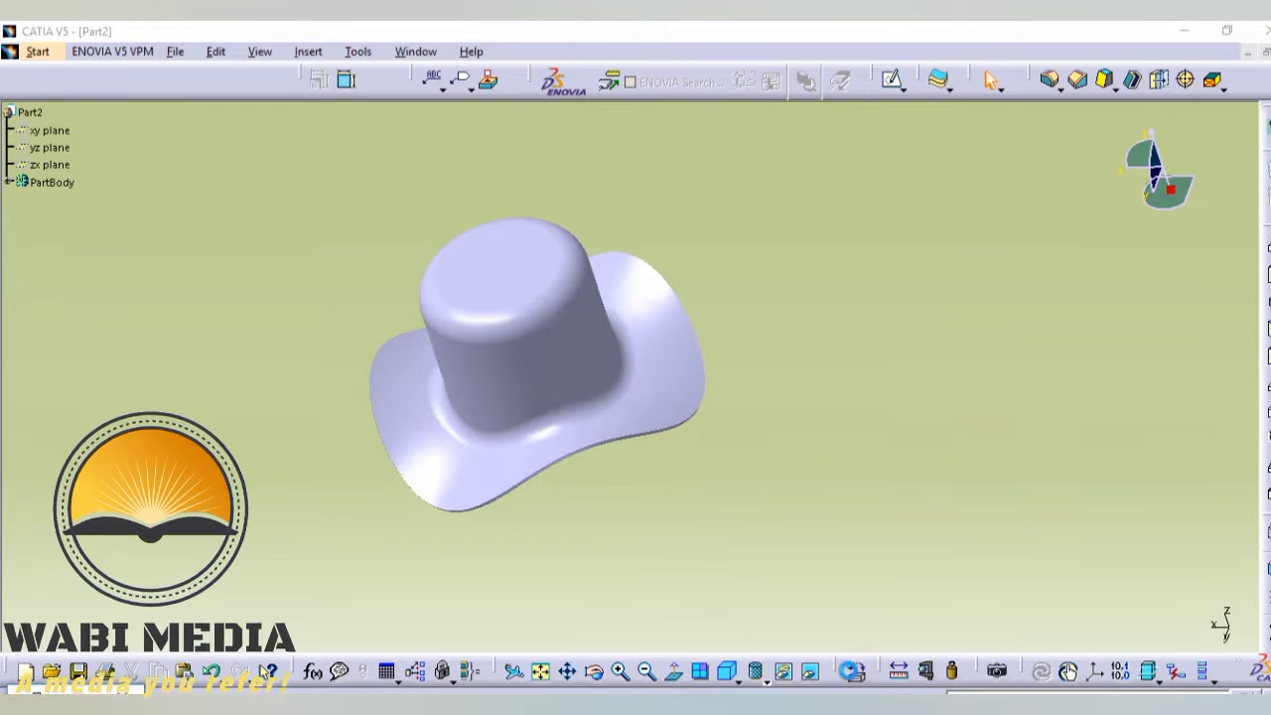
- Use a custom view mode with Material shading and apply the Variegated Blues fabric material to the hat, clearing the material library out of the way
{"action": "left_click", "coordinate": [789, 684]}
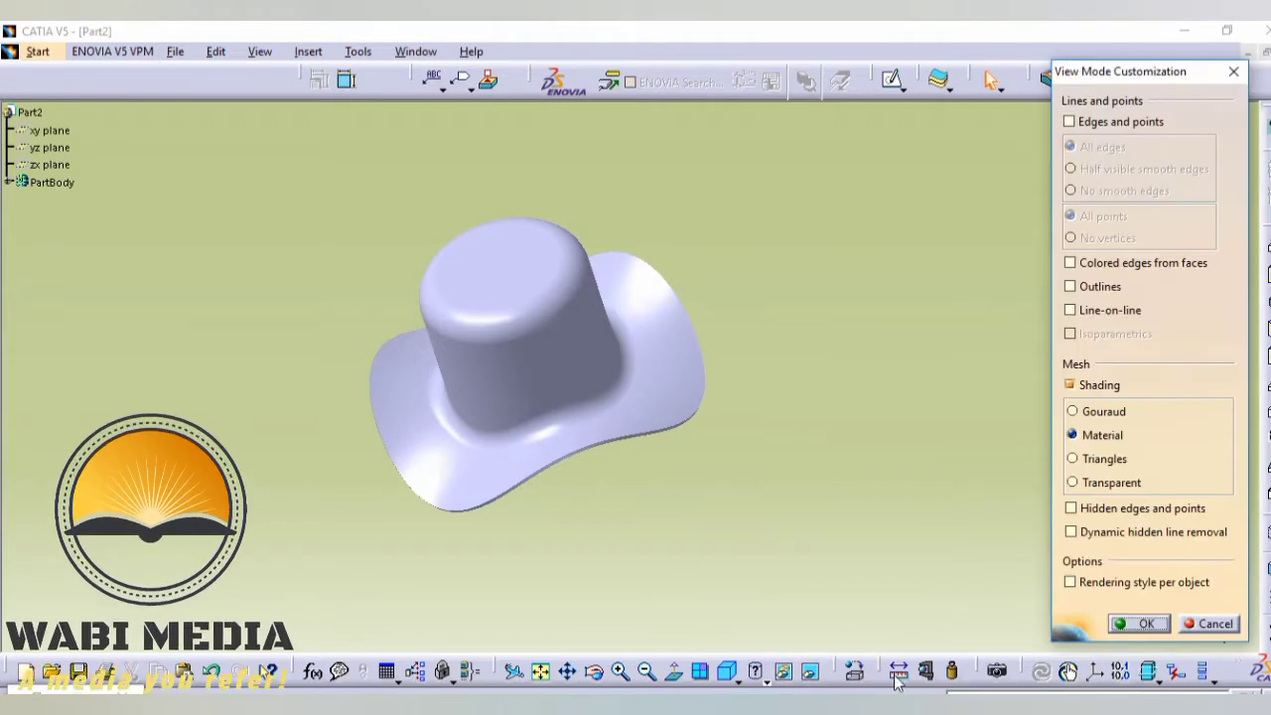
{"action": "left_click", "coordinate": [1143, 623]}
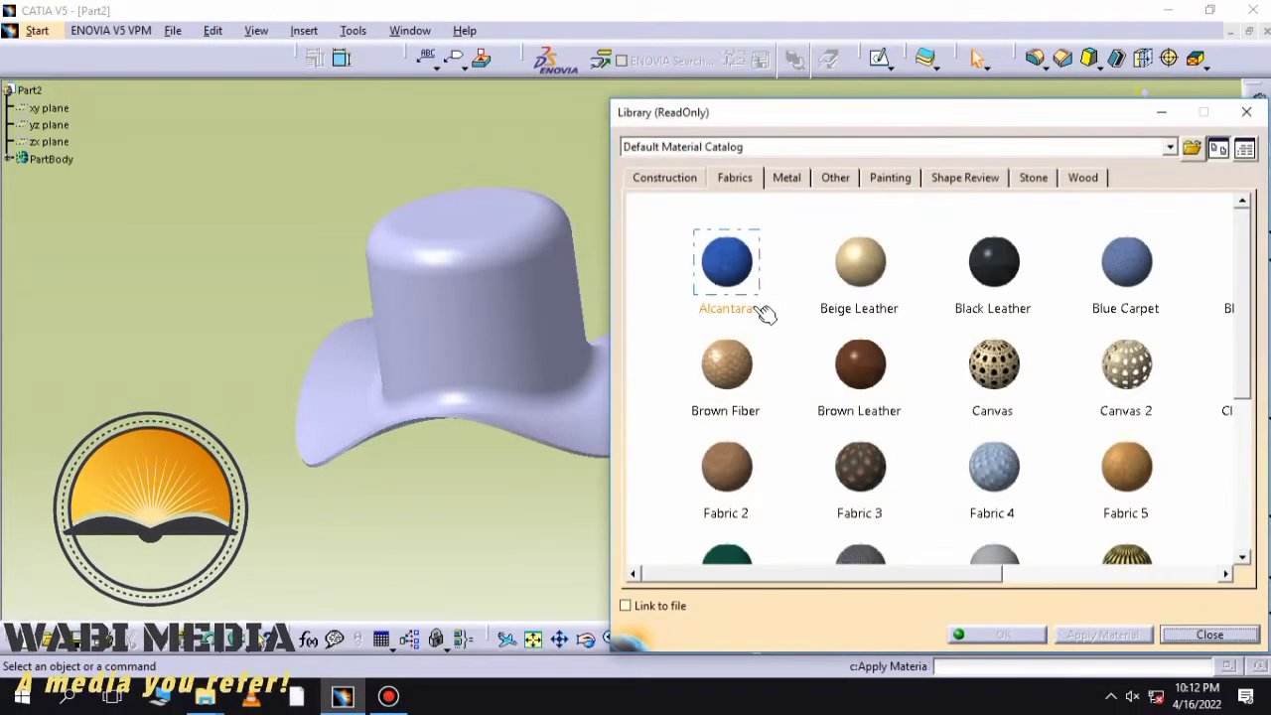
{"action": "scroll", "coordinate": [808, 379], "scroll_direction": "down", "scroll_amount": 5}
{"action": "left_click_drag", "start_coordinate": [1129, 439], "coordinate": [781, 402]}
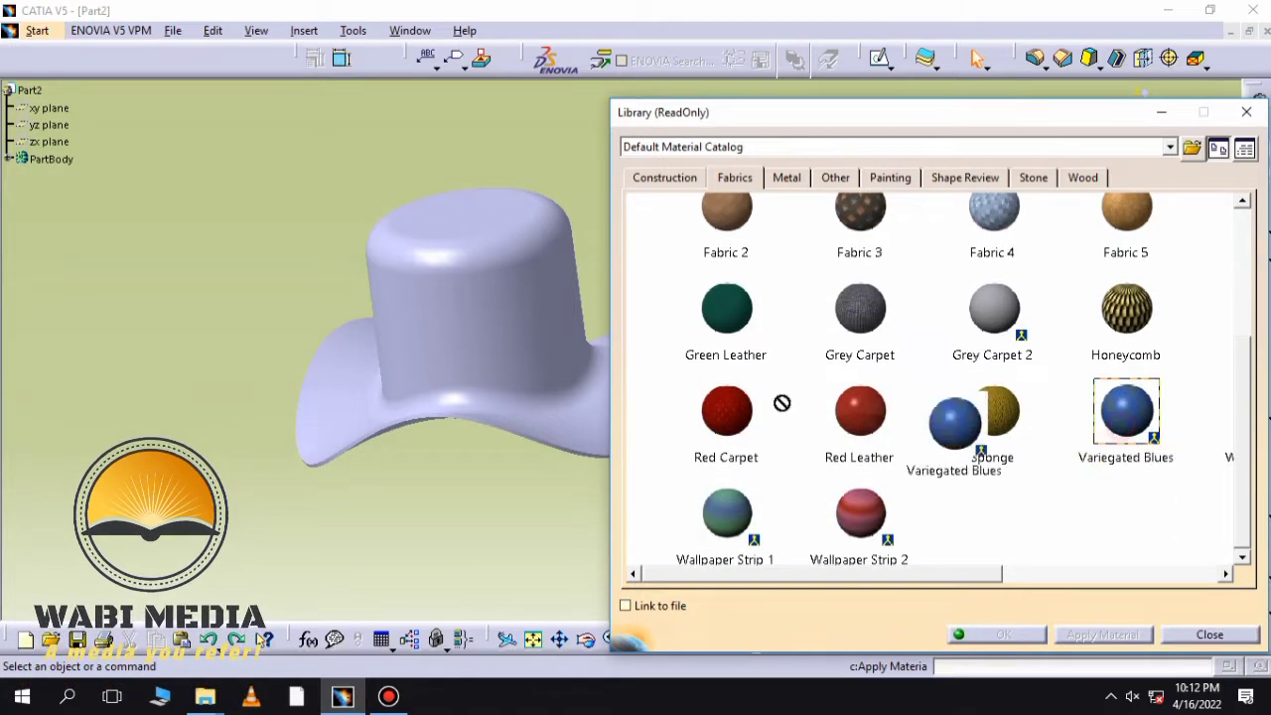
{"action": "left_click_drag", "start_coordinate": [517, 315], "coordinate": [494, 355]}
{"action": "middle_click_drag", "start_coordinate": [444, 440], "coordinate": [556, 382]}
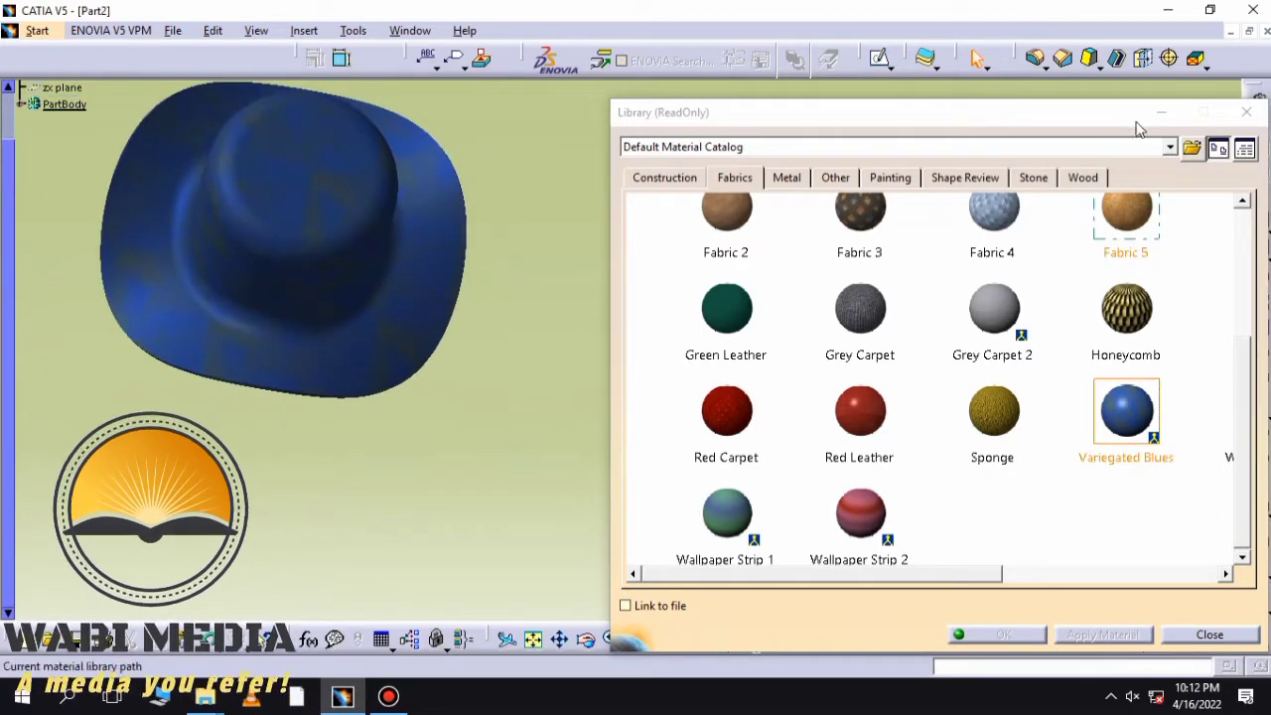
{"action": "left_click", "coordinate": [1158, 117]}
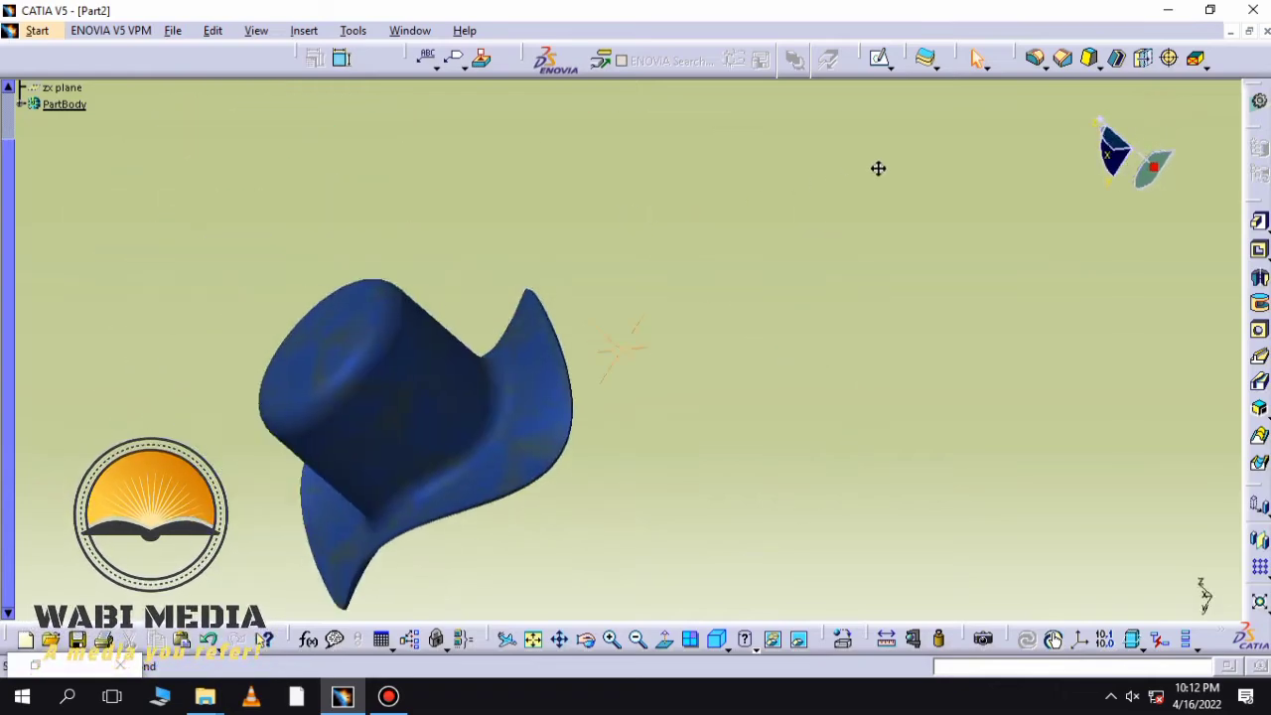